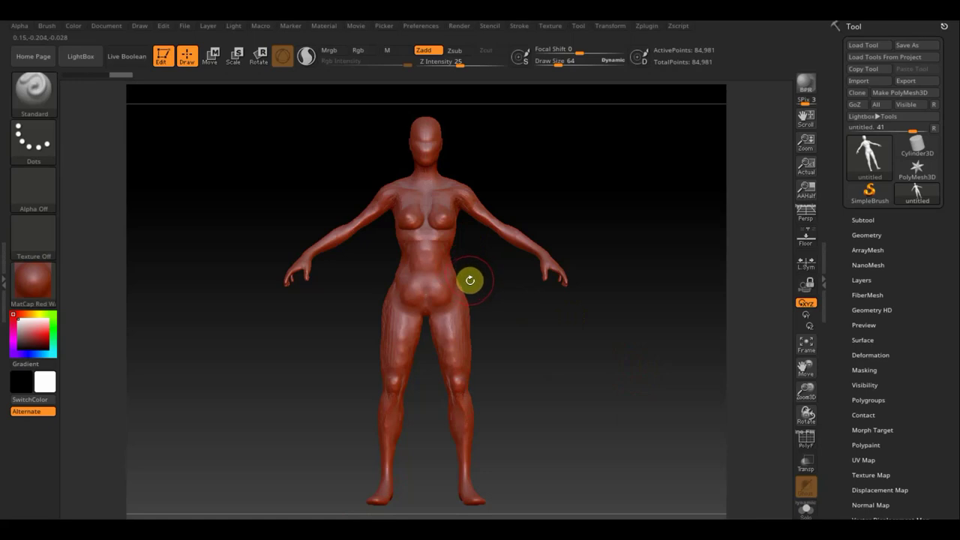
- Mask the torso, arms and upper back, then return to a centred straight front view
mouse_move(470, 280)
left_mouse_down("shift")
mouse_move(386, 197)
mouse_move(357, 225)
mouse_move(560, 315)
mouse_move(585, 348)
left_mouse_up("shift")
mouse_move(529, 218)
left_mouse_down("ctrl")
mouse_move(505, 193)
mouse_move(485, 233)
mouse_move(441, 261)
mouse_move(520, 283)
mouse_move(487, 274)
left_mouse_up("ctrl")
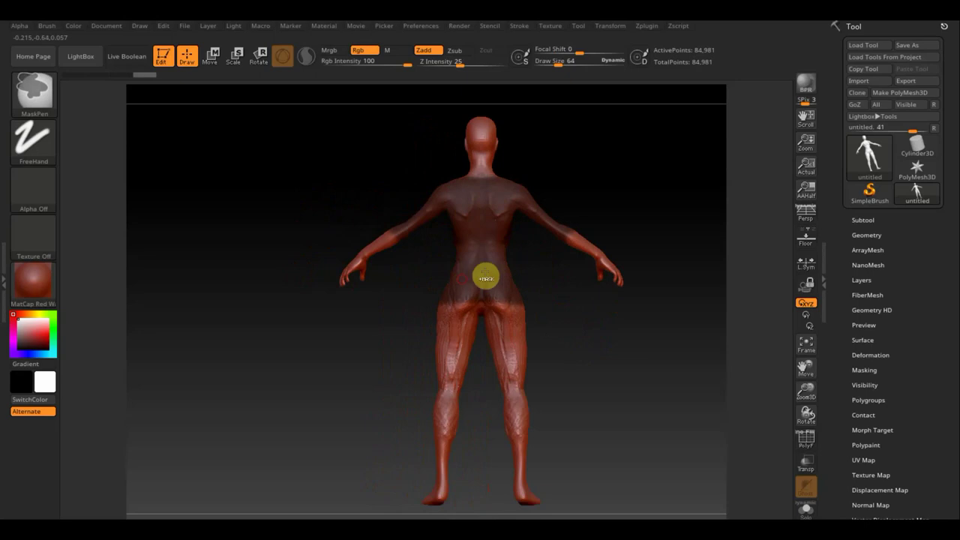
mouse_move(596, 206)
left_mouse_down()
mouse_move(482, 218)
mouse_move(495, 214)
mouse_move(616, 281)
left_mouse_up()
left_click_drag(623, 238, 653, 187, "shift")
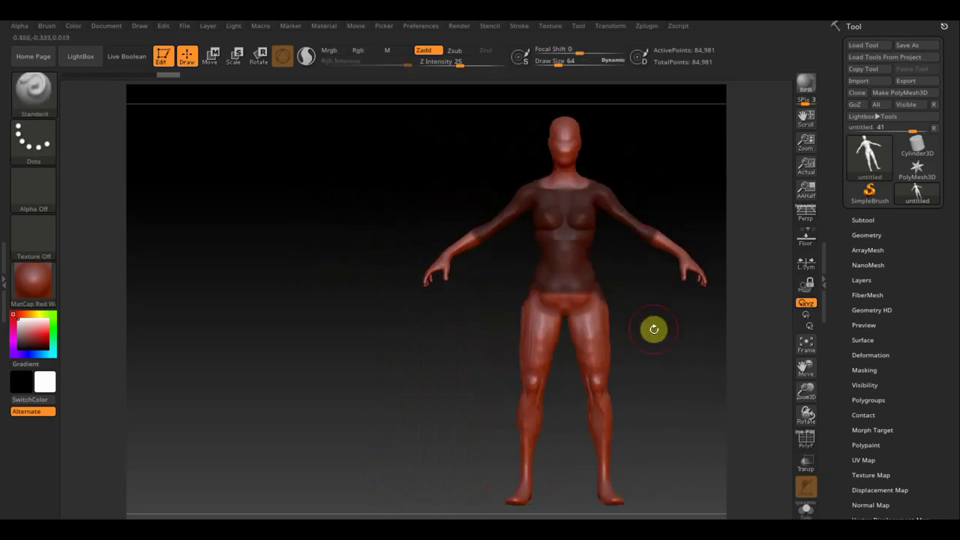
left_click_drag(658, 327, 537, 327, "alt")
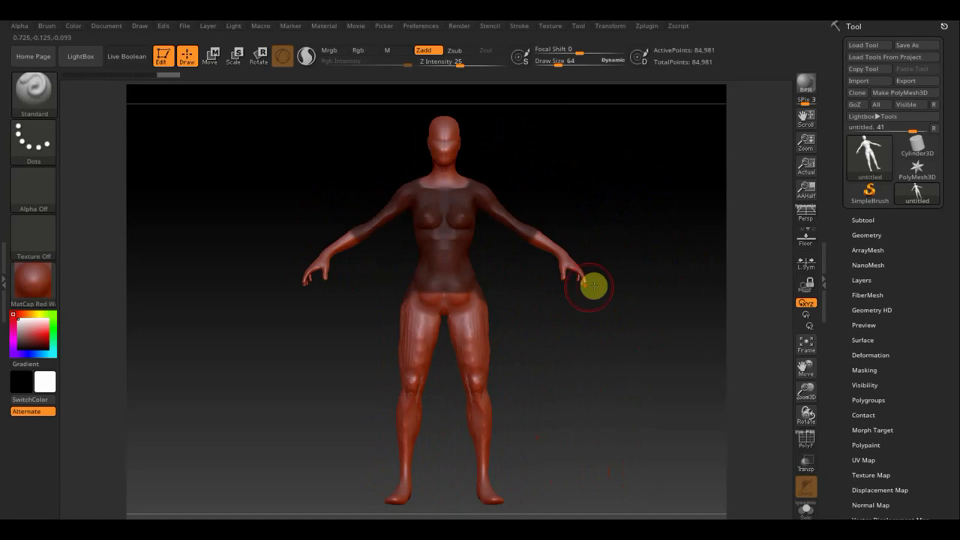
- Open the Subtool Extract settings and preview a shell at thickness 0.0065
left_click(863, 219)
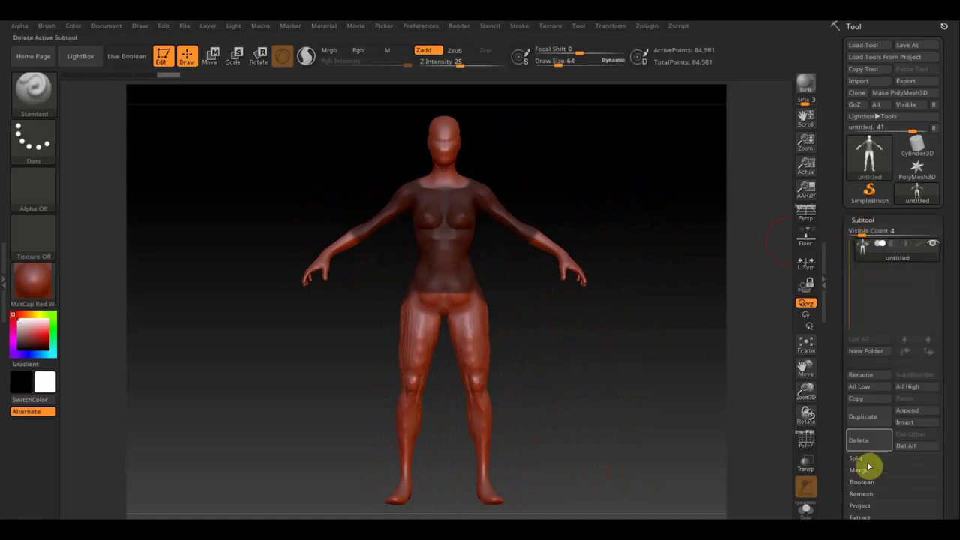
scroll(902, 349, "down", 5)
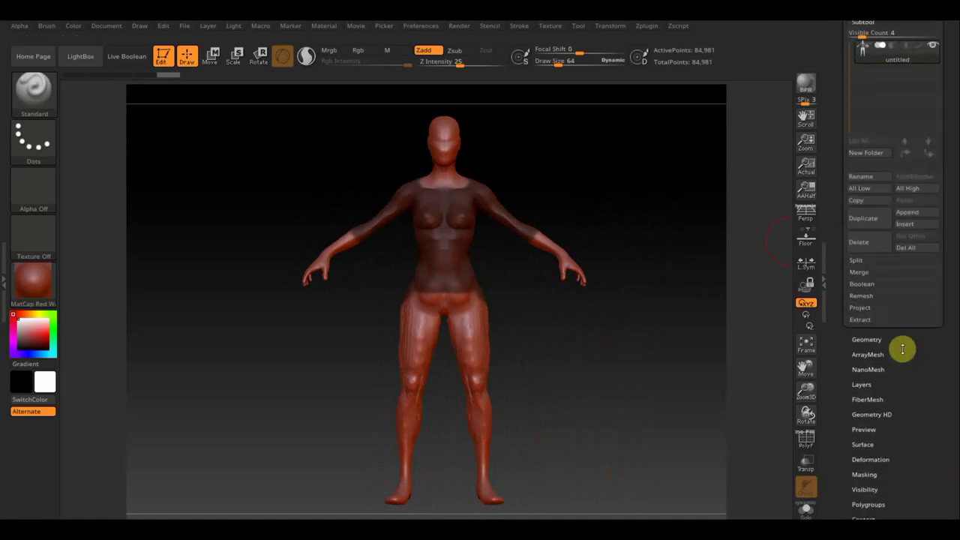
left_click(860, 320)
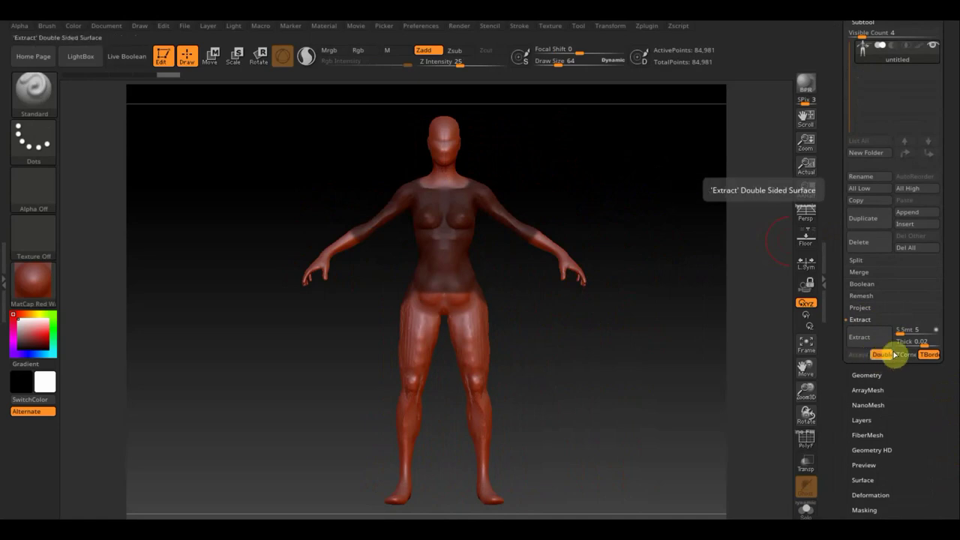
left_click(920, 343)
type("0.0065")
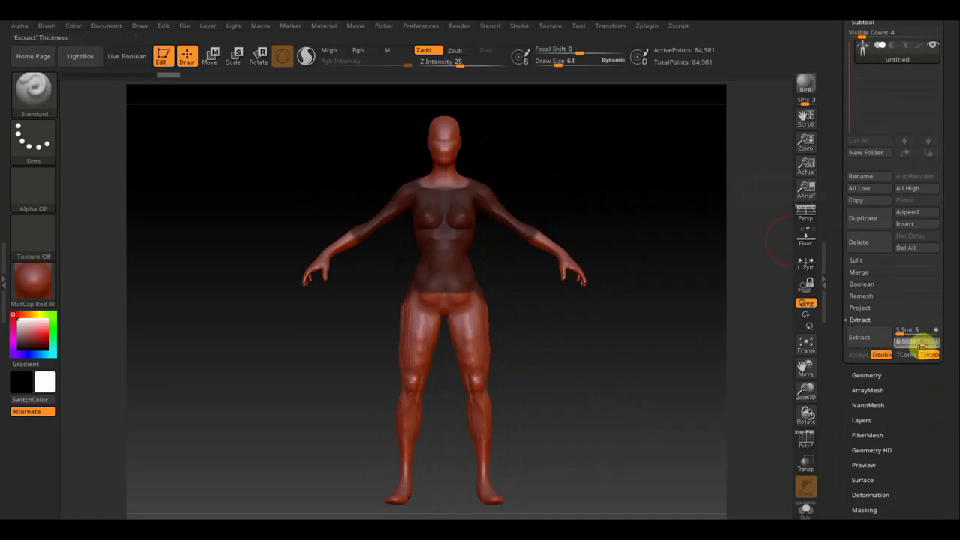
key("Return")
left_click(861, 338)
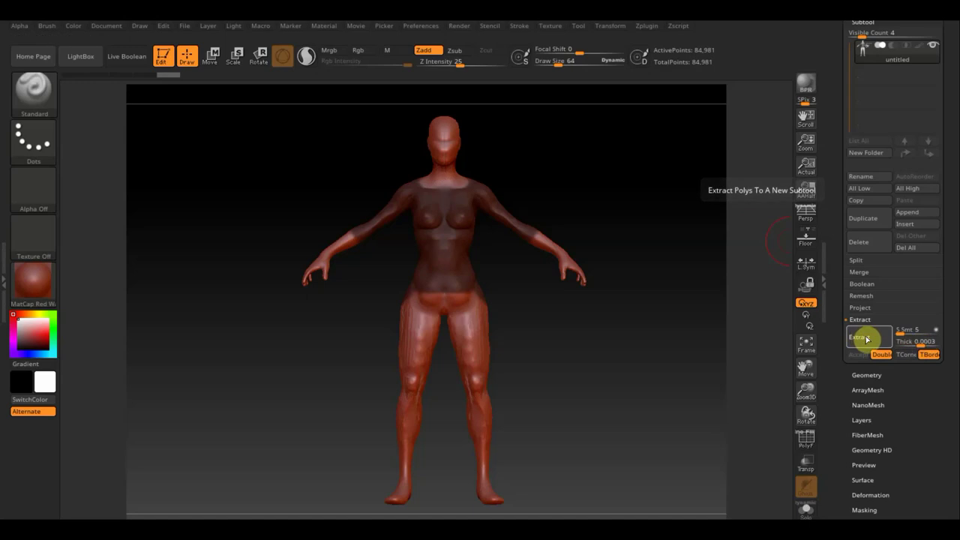
- Lower the extraction thickness to 0.00185 and rerun the shell preview
left_click(920, 343)
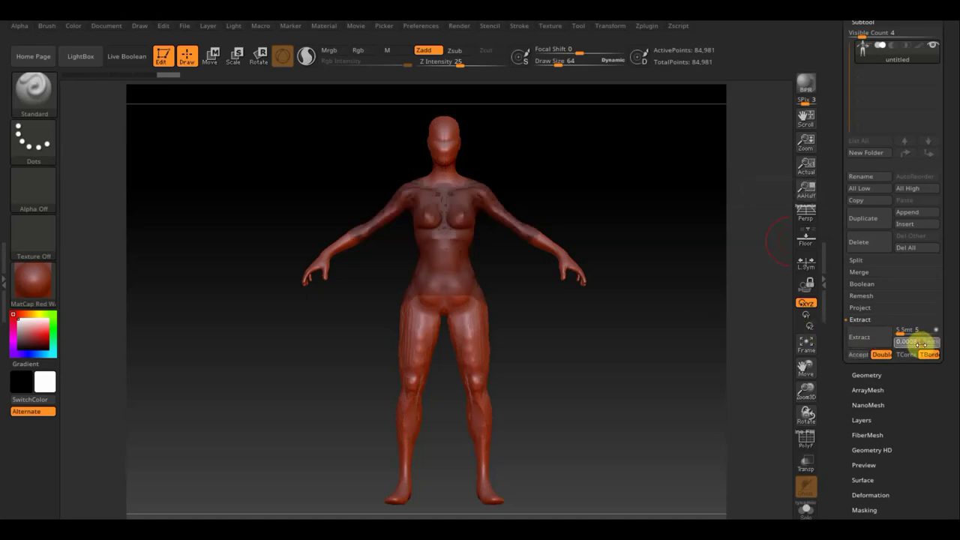
type("0.00185")
key("Return")
left_click(860, 337)
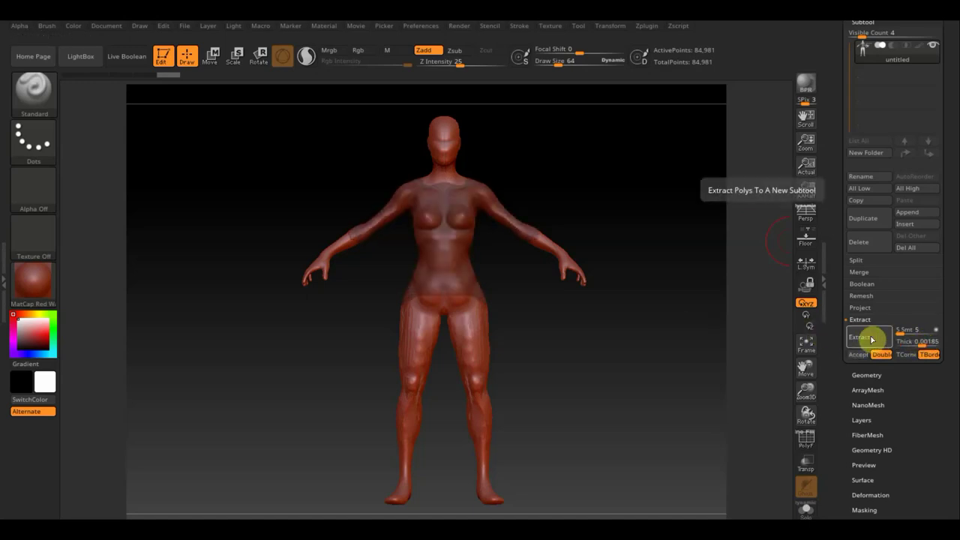
- Accept the extraction as a new subtool, clear the mask and mask everything except the hip band
left_click(857, 355)
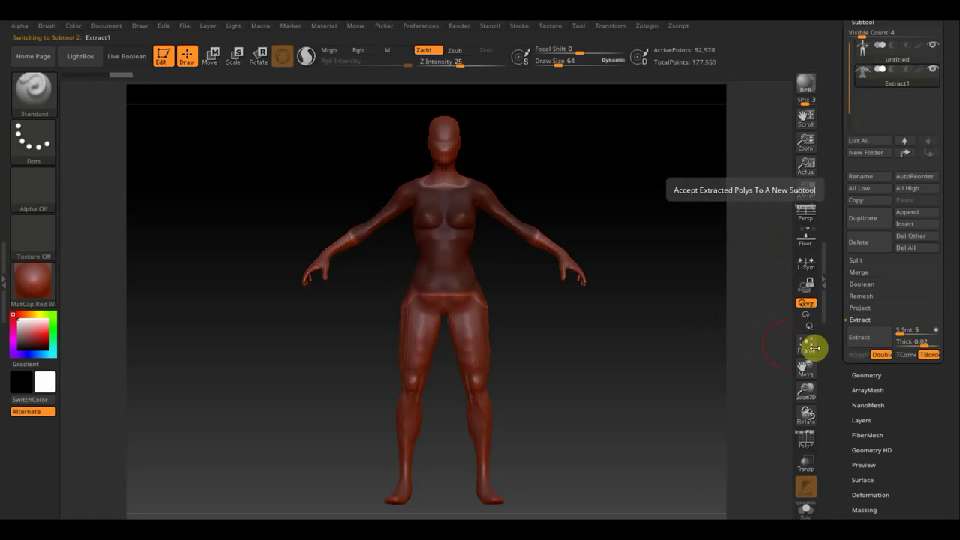
mouse_move(664, 377)
left_mouse_down("ctrl")
mouse_move(587, 397)
mouse_move(392, 306)
left_mouse_up("ctrl")
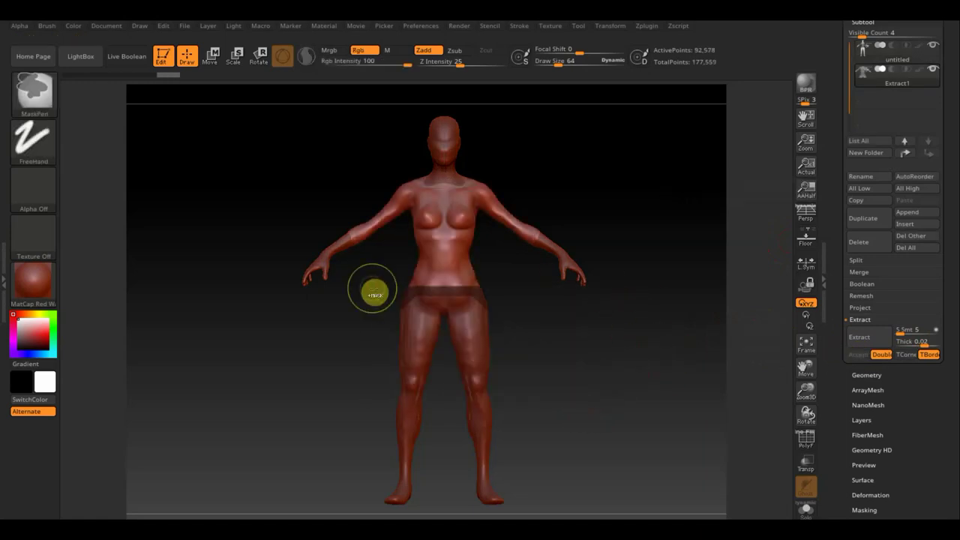
left_click(564, 353, "ctrl")
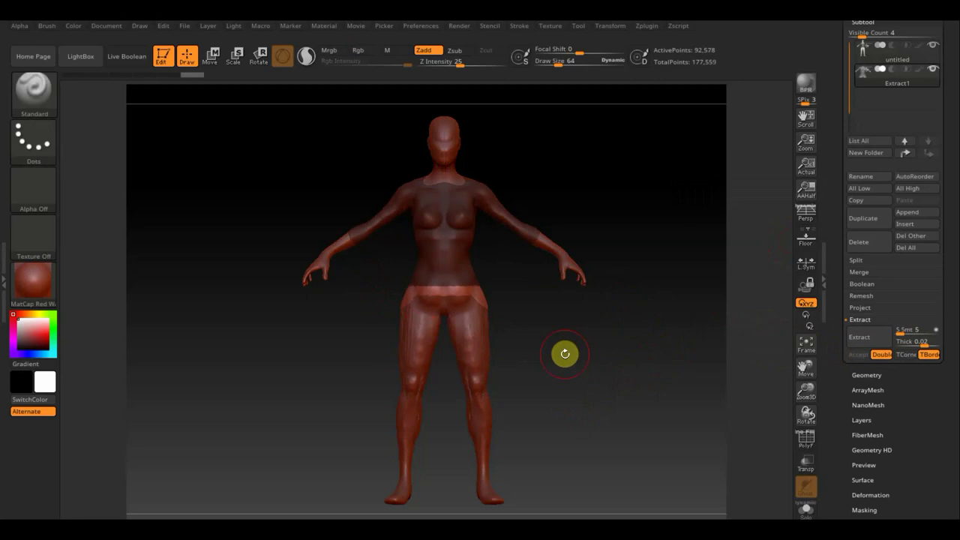
- Pull the hem down to the feet with Move Transpose, flare it wider, and return to Draw
left_click(210, 56)
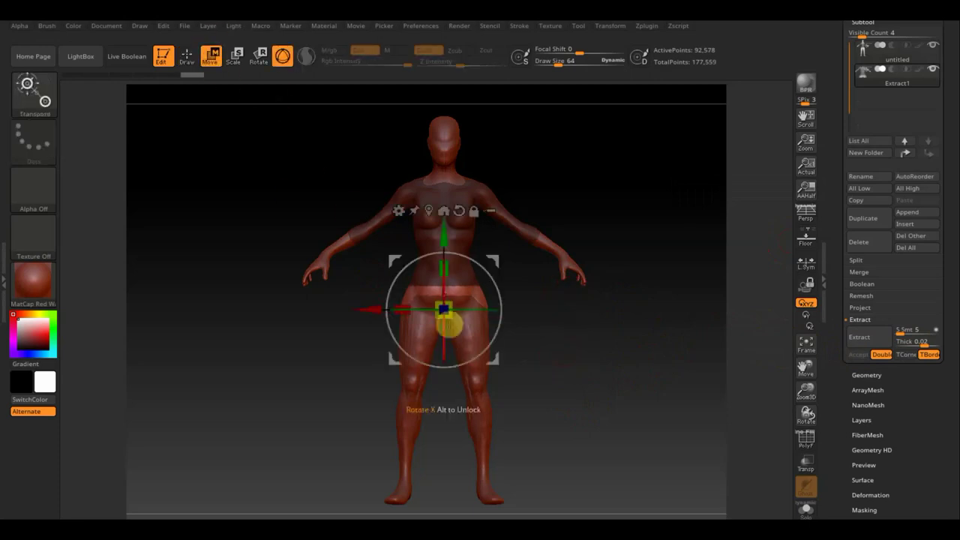
left_click_drag(444, 241, 442, 390)
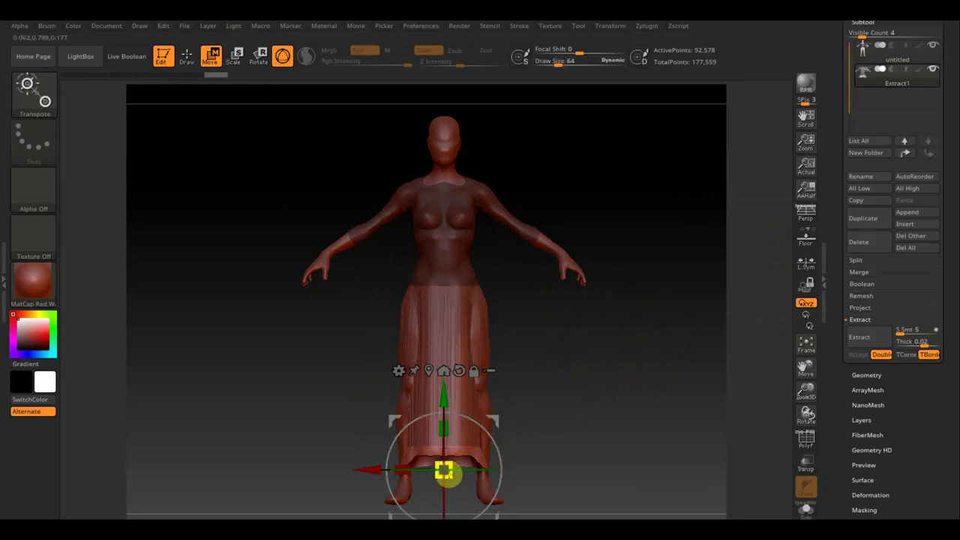
left_click_drag(448, 474, 467, 489)
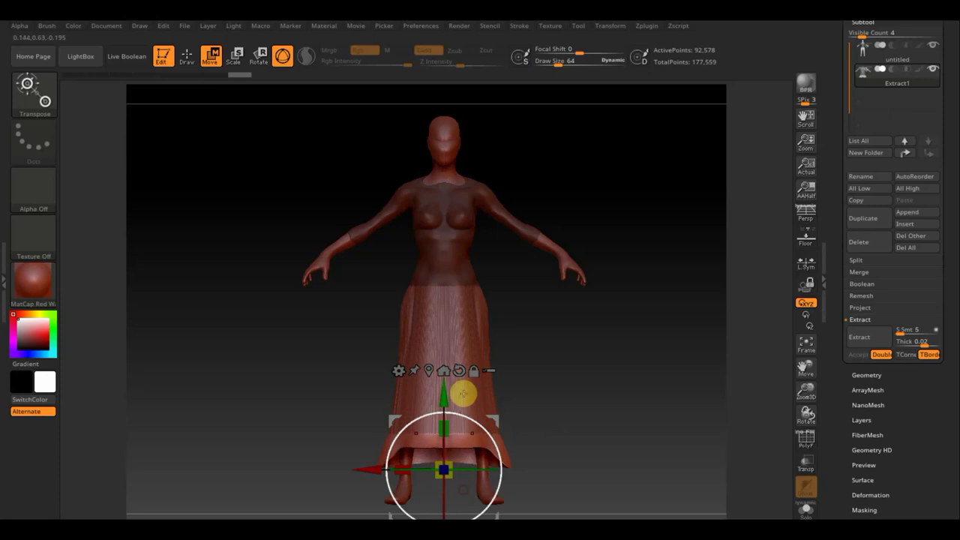
left_click(186, 56)
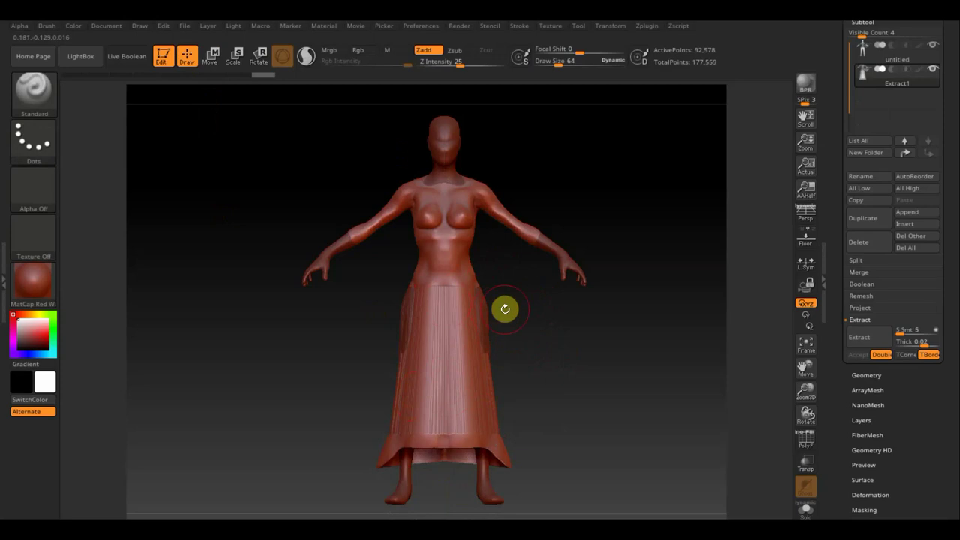
- DynaMesh the dress, undo the low-resolution pass, and remesh at resolution 864
left_click(868, 374)
left_click(866, 204)
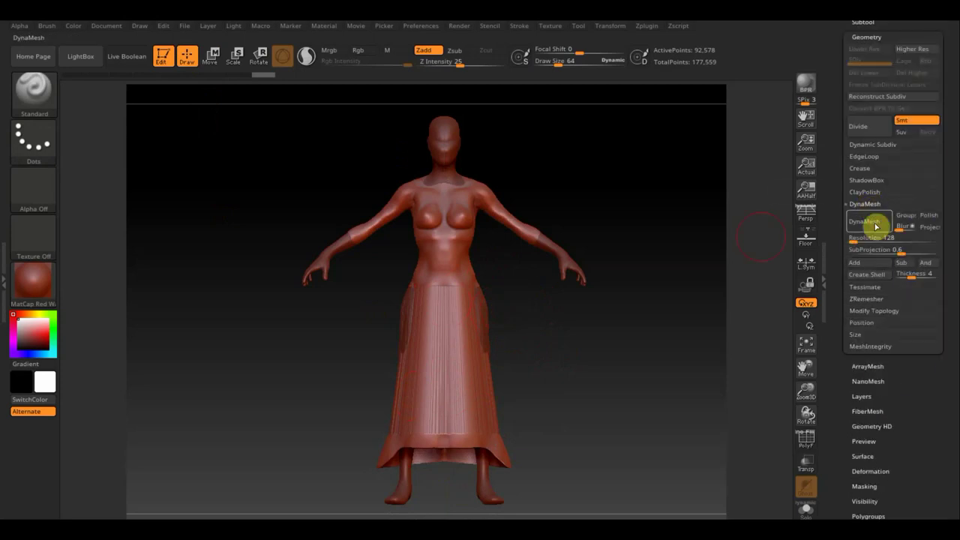
left_click(876, 225)
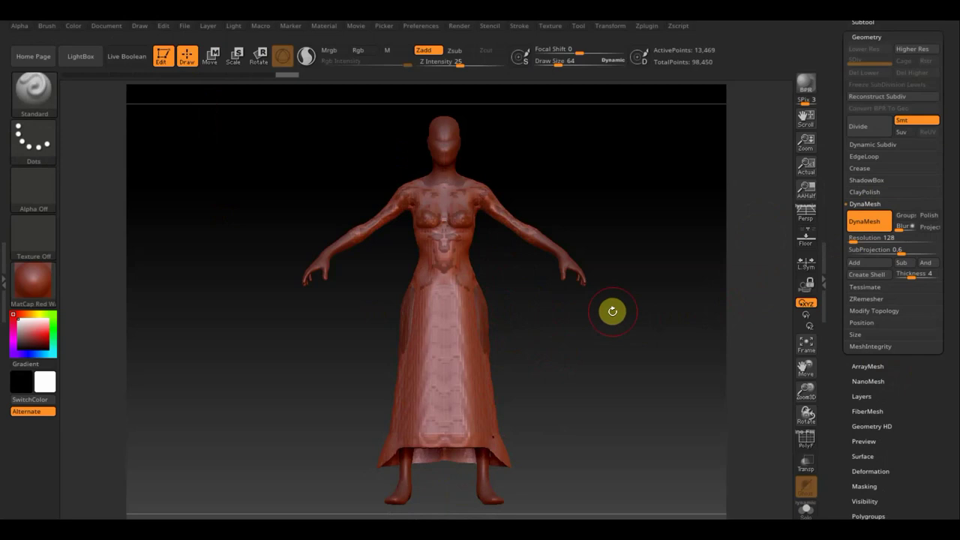
key("ctrl+z")
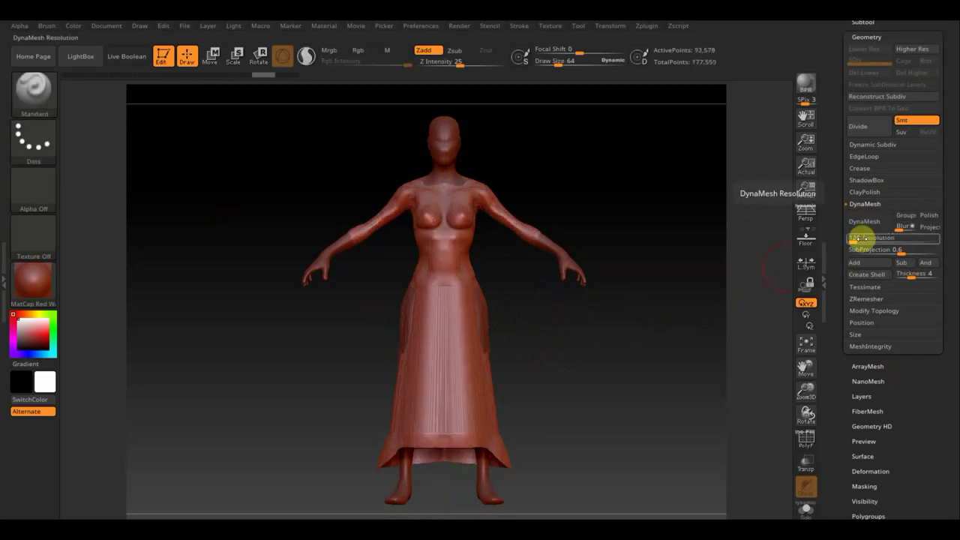
left_click(857, 239)
type("864")
key("Return")
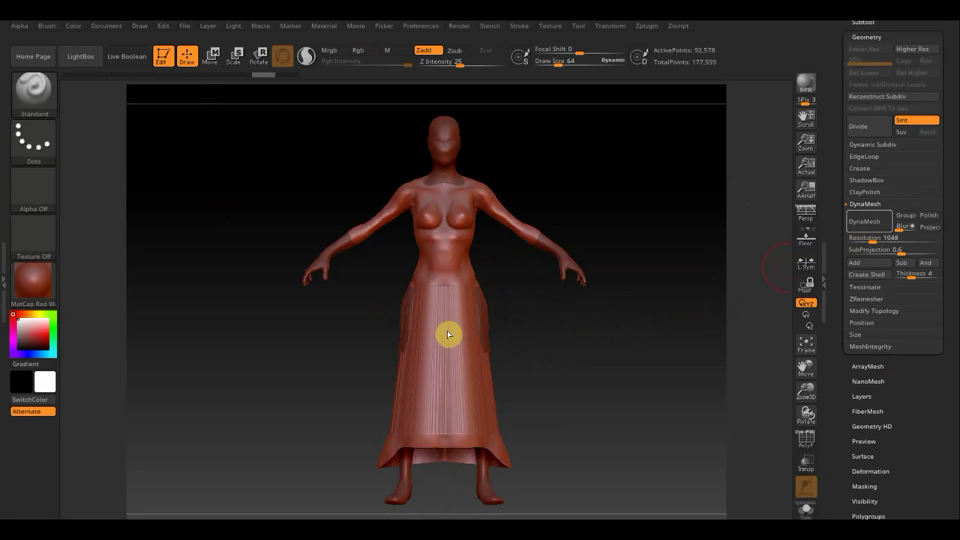
left_click(864, 223)
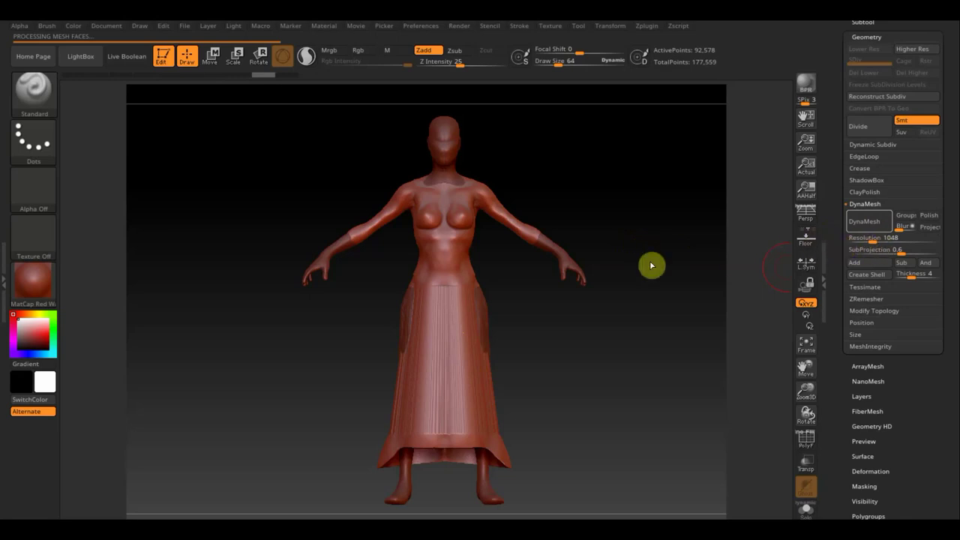
- Smooth the dress folds and view the body straight from the front
left_click(524, 275)
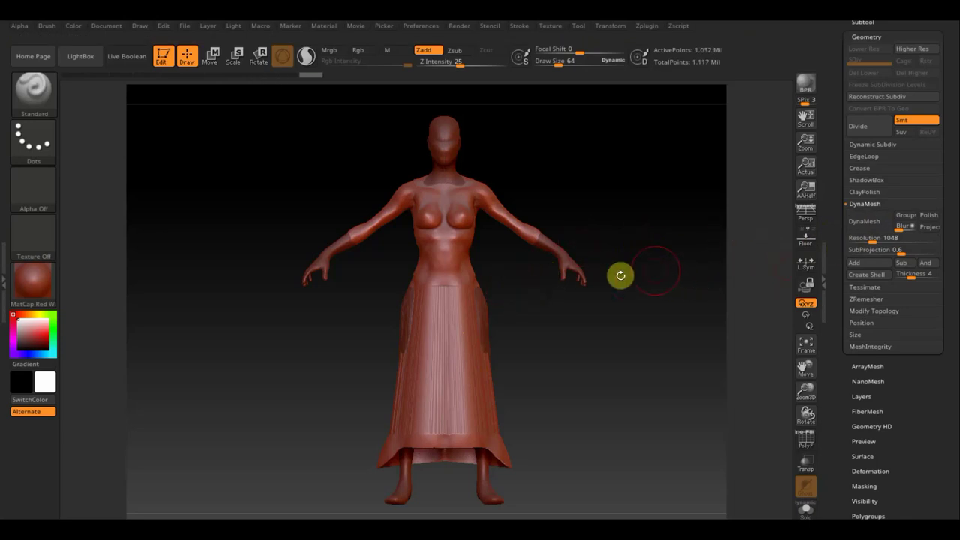
mouse_move(447, 305)
left_mouse_down("shift")
mouse_move(424, 393)
mouse_move(385, 439)
mouse_move(422, 432)
left_mouse_up("shift")
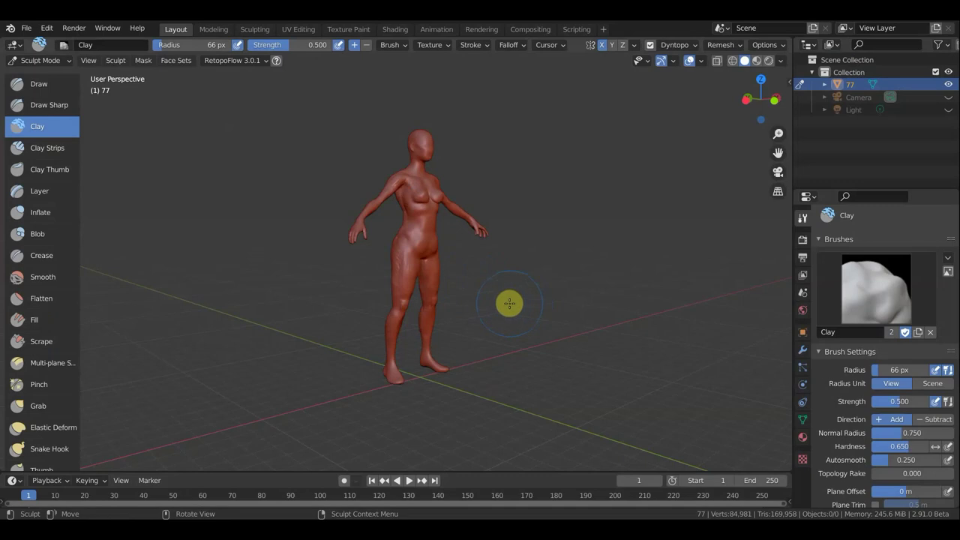
key("KP_1")
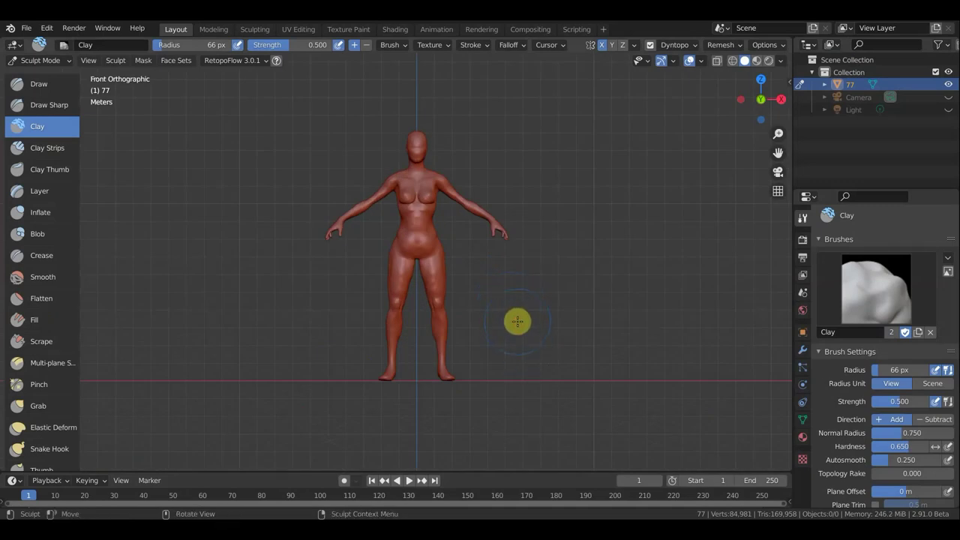
- Set the sculpt brush radius to 26 px
scroll(517, 321, "up", 3)
scroll(517, 321, "up", 2)
scroll(520, 319, "down", 4)
scroll(520, 319, "up", 2)
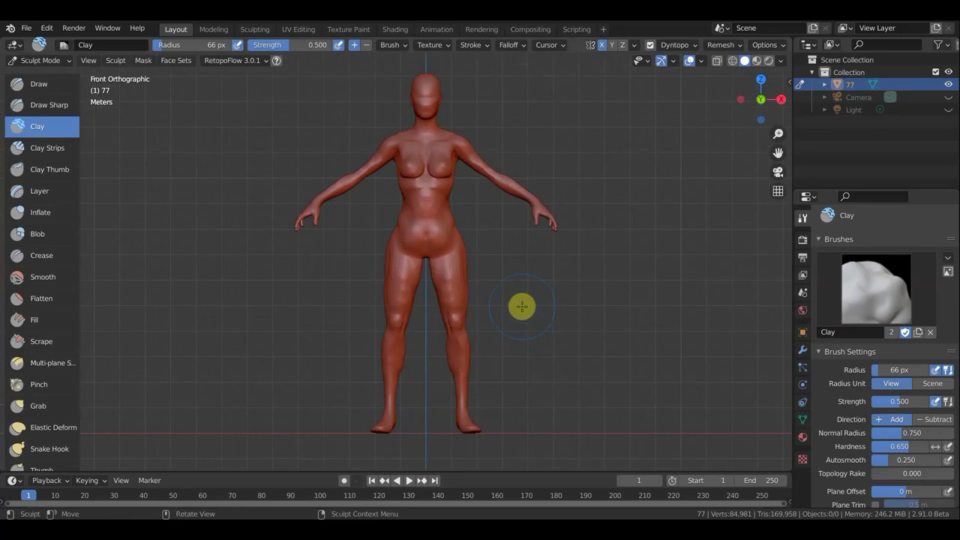
scroll(502, 330, "up", 1, "shift")
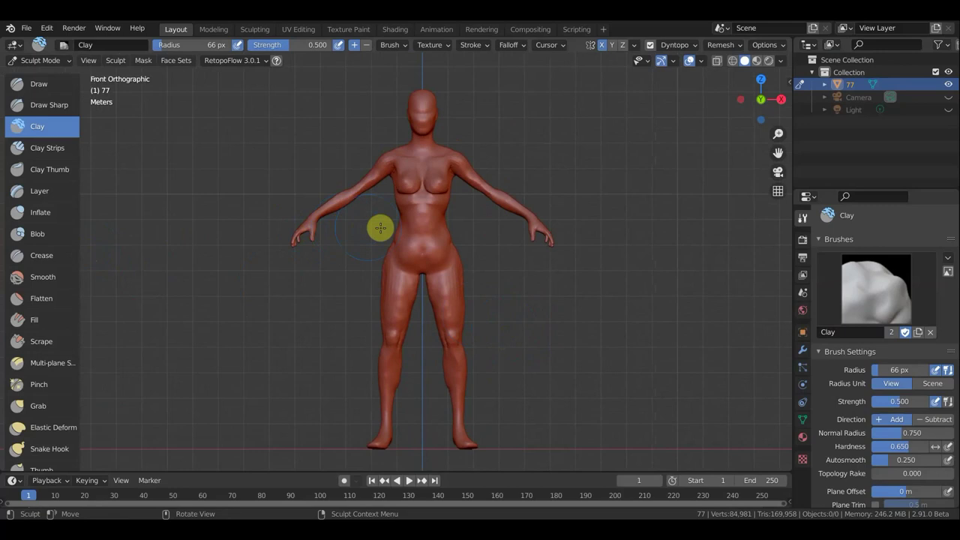
key("f")
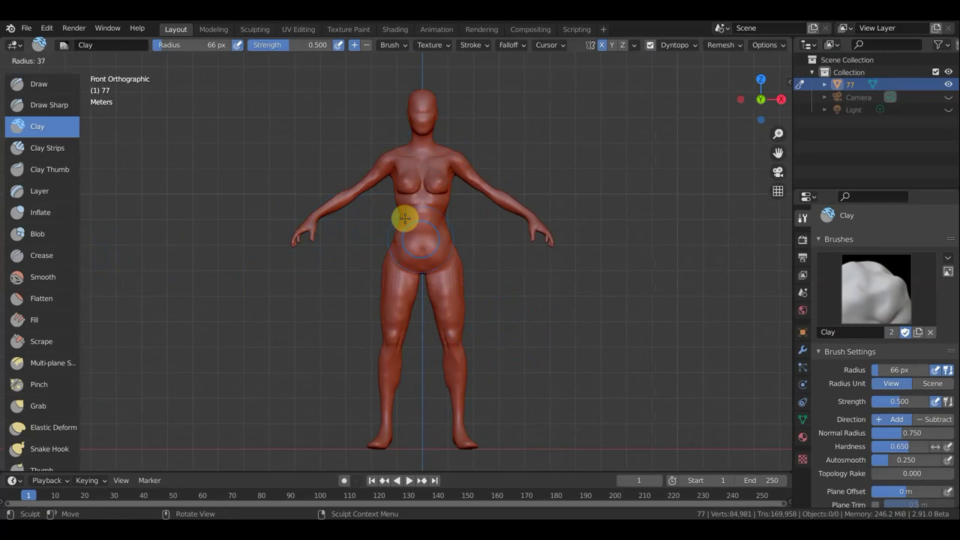
left_click(400, 215)
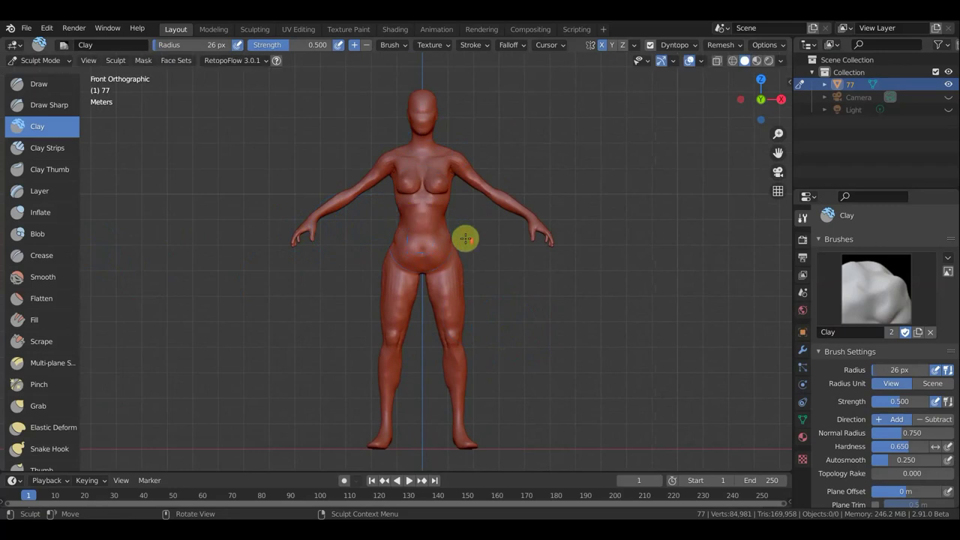
- Uncheck Dyntopo in the Brush properties panel
scroll(465, 239, "up", 4)
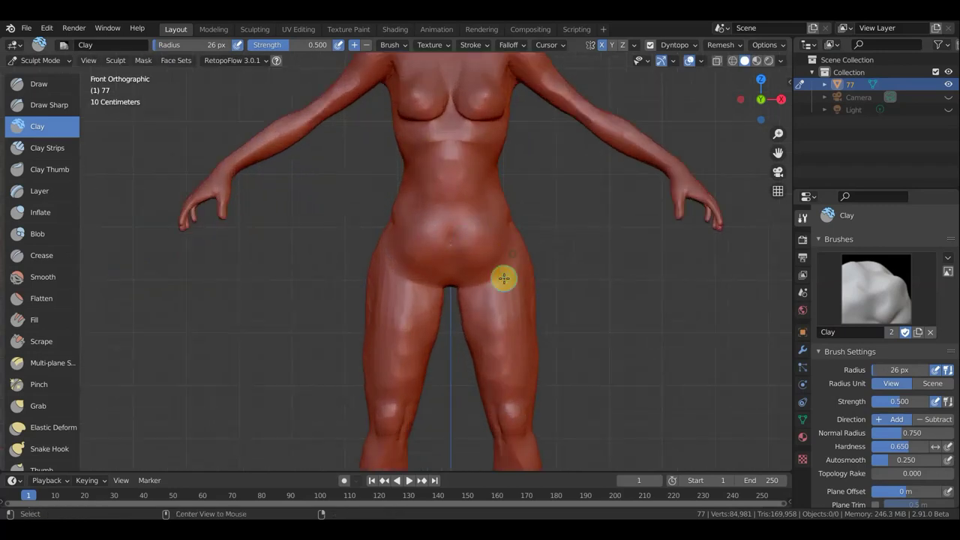
middle_click_drag(529, 307, 508, 368, "shift")
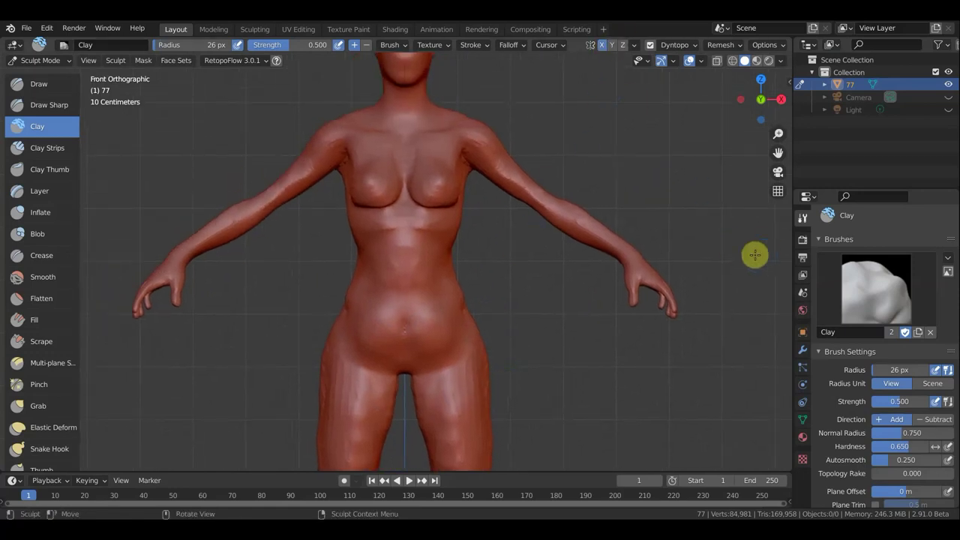
scroll(857, 399, "down", 5)
scroll(857, 399, "down", 2)
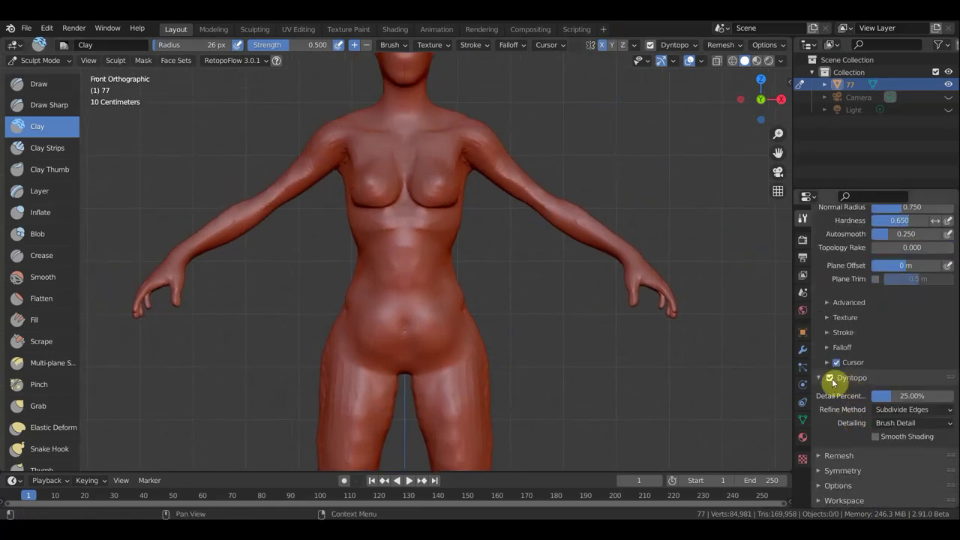
left_click(830, 378)
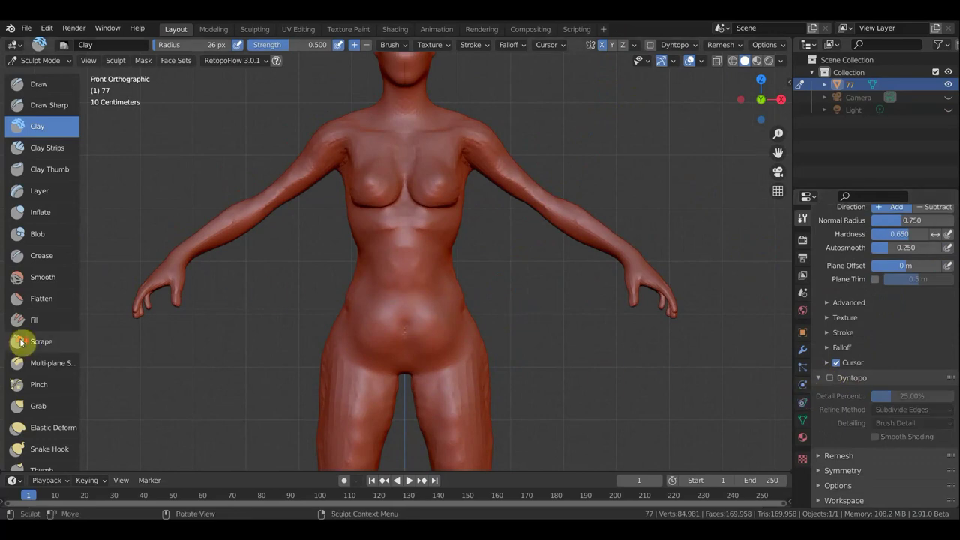
scroll(21, 342, "down", 8)
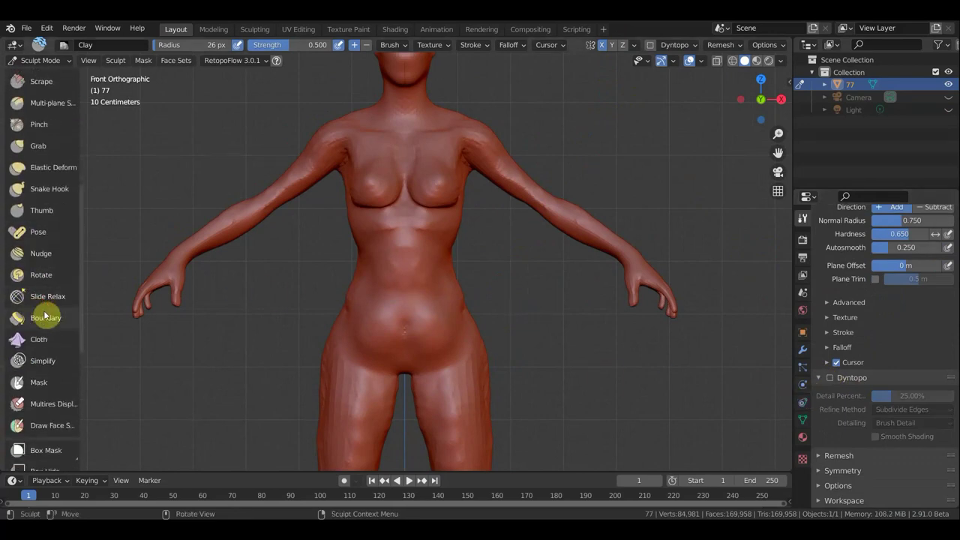
scroll(47, 379, "down", 3)
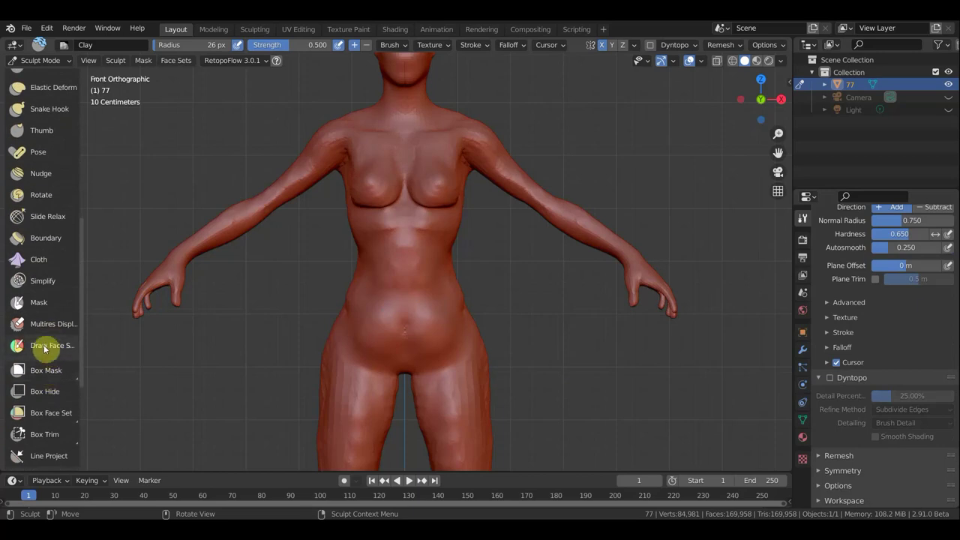
- With Draw Face Sets, grow a purple face set on the lower belly and a green one on the stomach
left_click(40, 349)
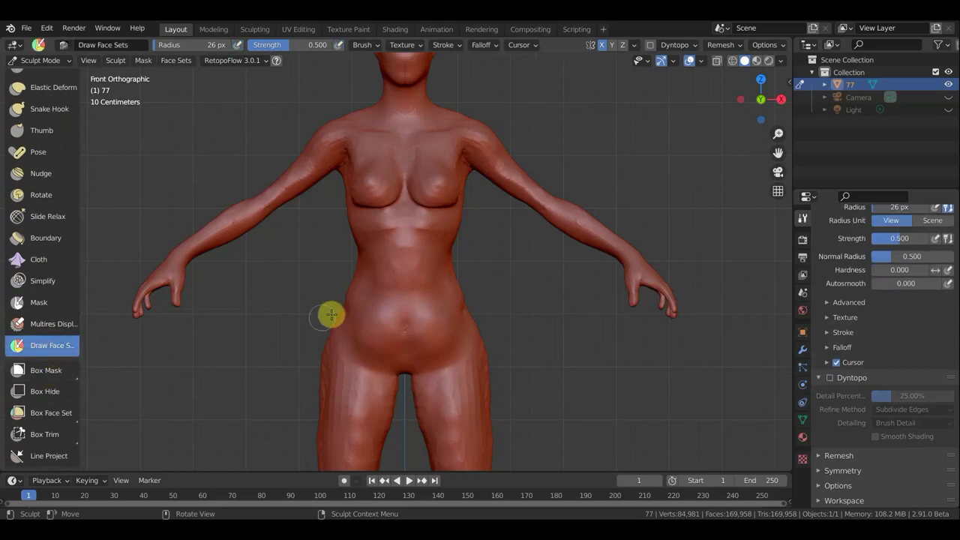
key("shift")
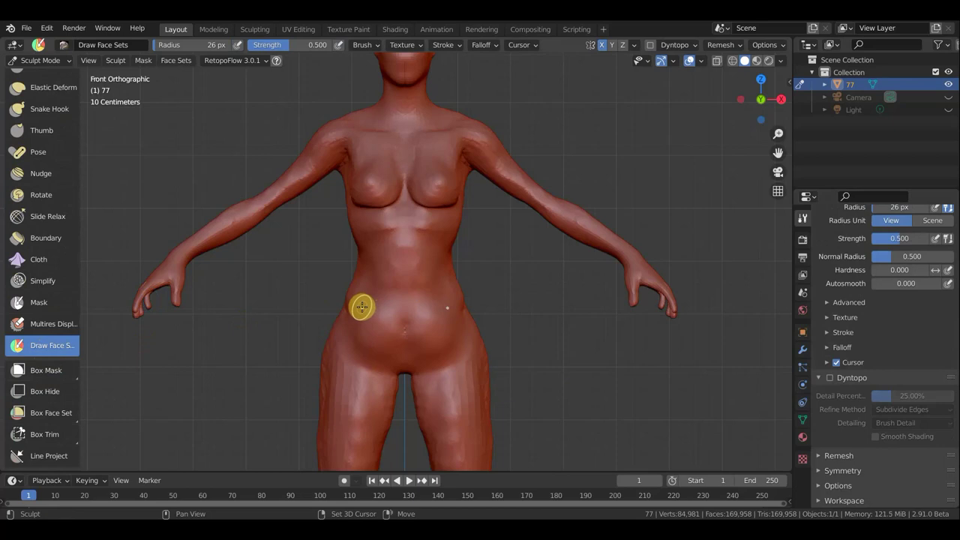
key("shift+w")
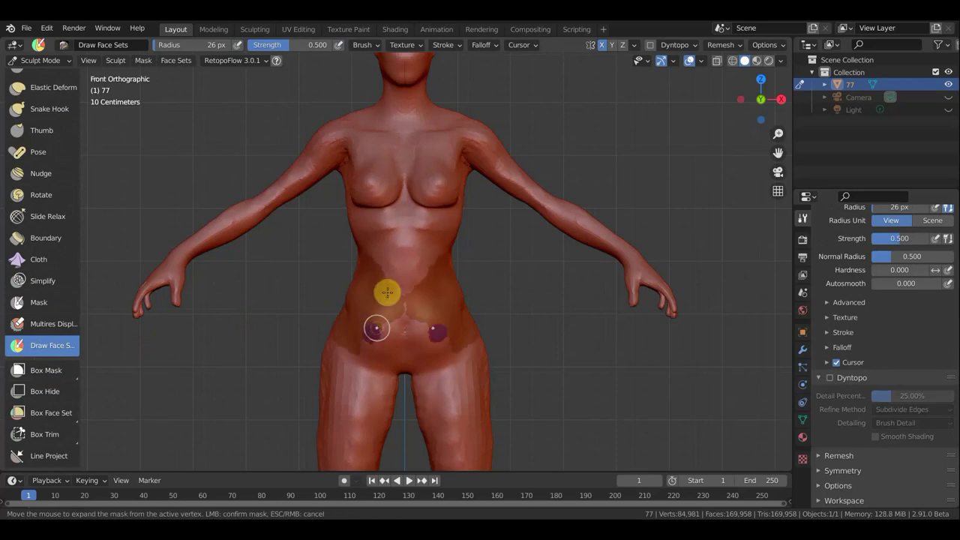
left_click(372, 302)
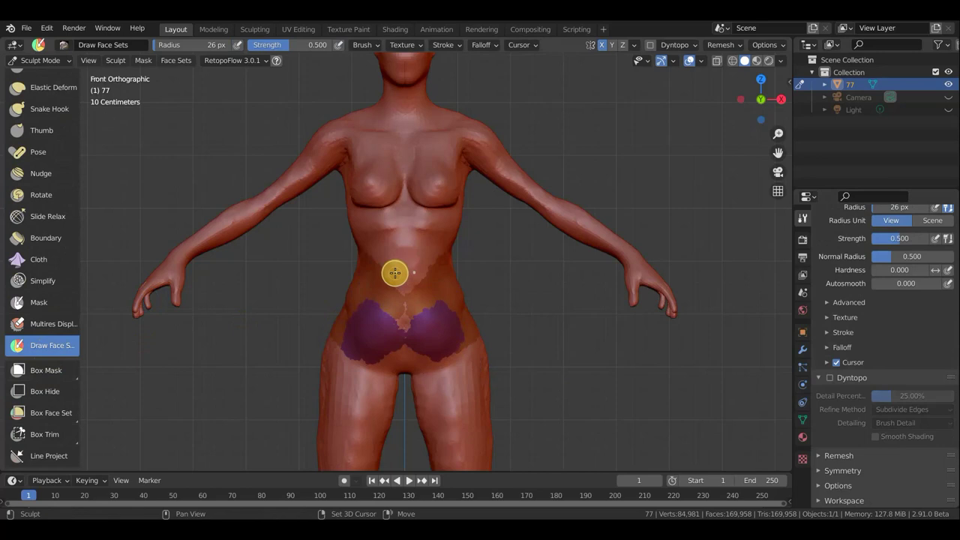
key("shift+a")
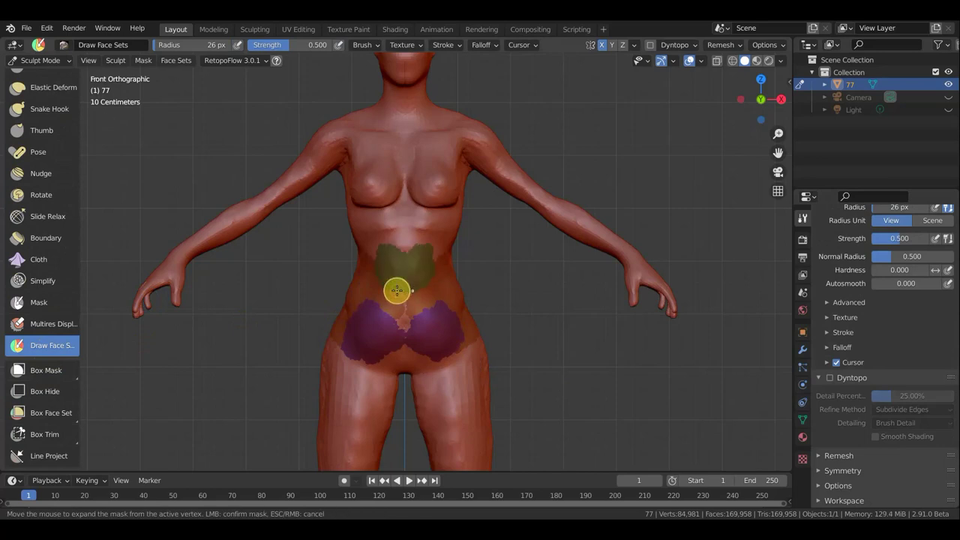
left_click(395, 299)
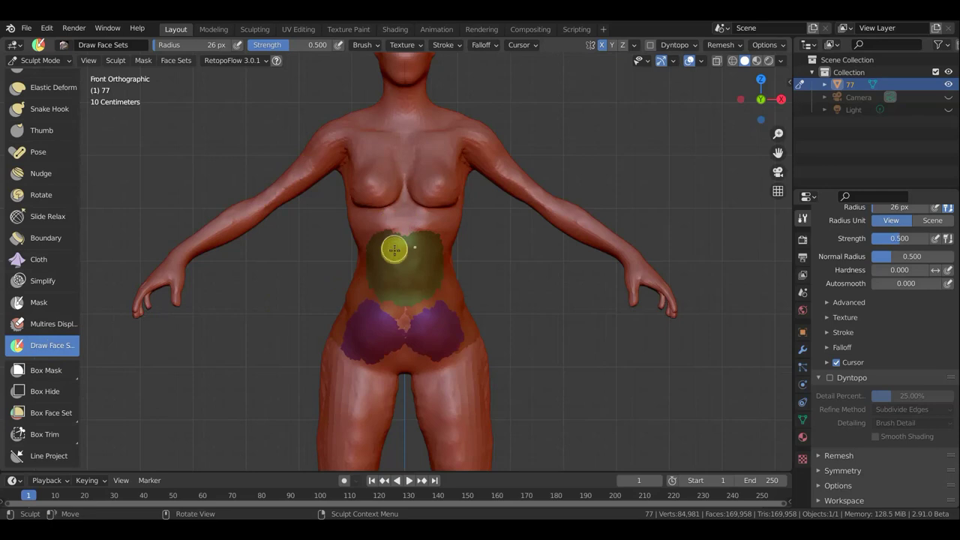
- Widen the green face set and, at 61 px radius, extend it over the chest
mouse_move(391, 249)
left_mouse_down()
mouse_move(389, 230)
mouse_move(415, 214)
mouse_move(373, 217)
mouse_move(439, 200)
mouse_move(440, 211)
mouse_move(419, 215)
left_mouse_up()
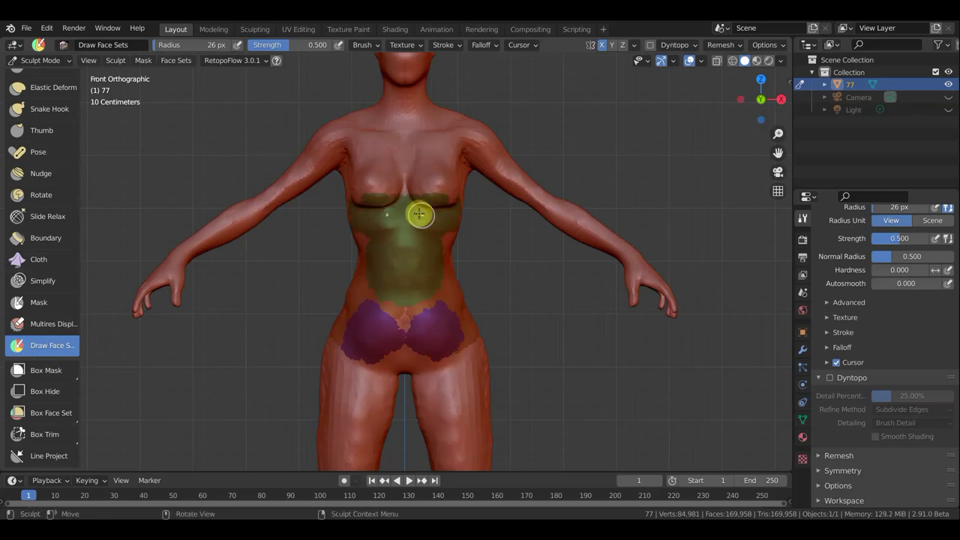
key("f")
left_click(434, 221)
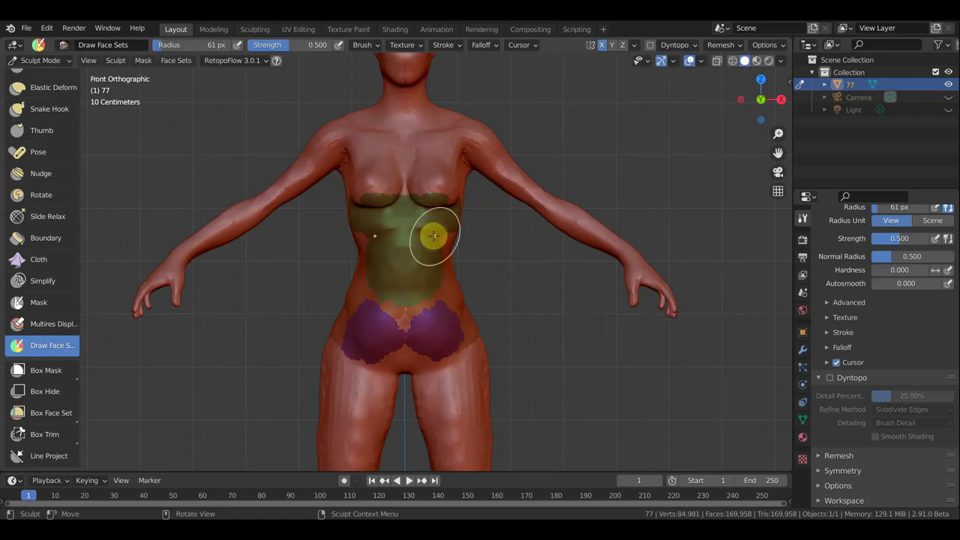
mouse_move(413, 208)
left_mouse_down()
mouse_move(439, 185)
mouse_move(343, 201)
mouse_move(390, 262)
mouse_move(377, 290)
mouse_move(353, 300)
mouse_move(397, 317)
left_mouse_up()
scroll(407, 317, "up", 1)
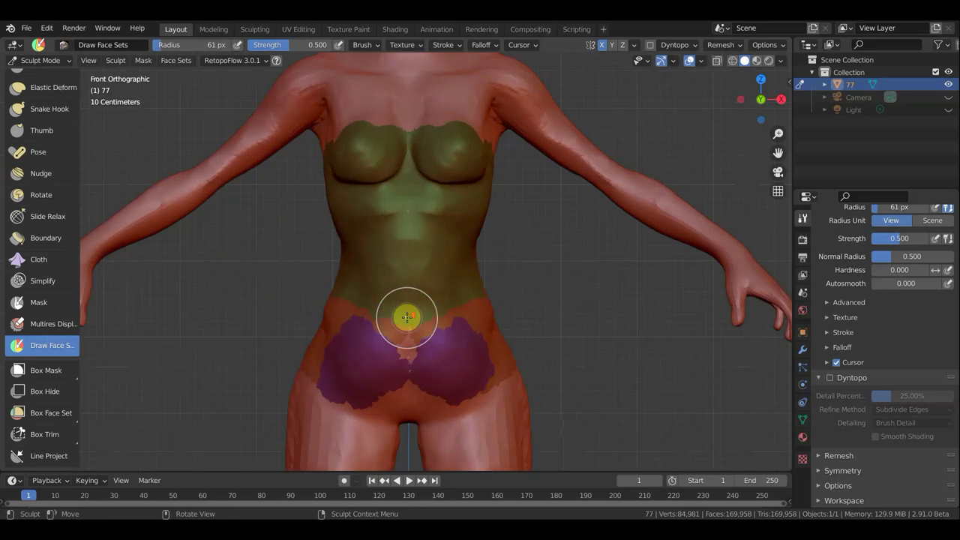
scroll(437, 342, "up", 1)
scroll(437, 341, "down", 1)
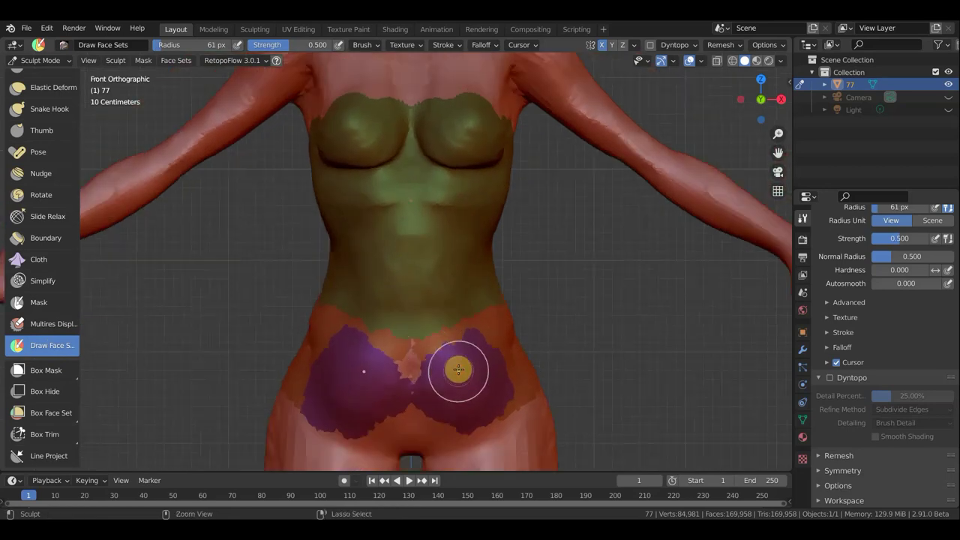
- Paint green between the hips, down the waist, and over the upper chest and shoulders
mouse_move(458, 369)
left_mouse_down()
mouse_move(443, 317)
mouse_move(471, 325)
mouse_move(408, 353)
mouse_move(410, 371)
mouse_move(430, 322)
mouse_move(503, 327)
mouse_move(478, 317)
left_mouse_up()
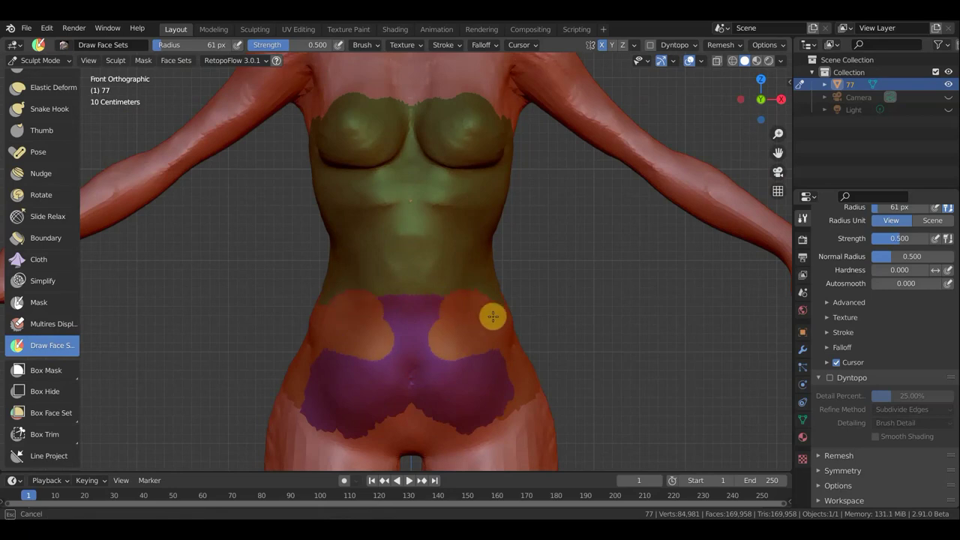
mouse_move(467, 315)
left_mouse_down("ctrl")
mouse_move(353, 296)
mouse_move(488, 300)
mouse_move(505, 326)
mouse_move(292, 365)
mouse_move(523, 385)
mouse_move(425, 400)
mouse_move(315, 392)
mouse_move(327, 407)
mouse_move(424, 417)
mouse_move(539, 402)
mouse_move(447, 420)
mouse_move(386, 418)
mouse_move(318, 411)
mouse_move(242, 375)
left_mouse_up("ctrl")
scroll(252, 357, "down", 2)
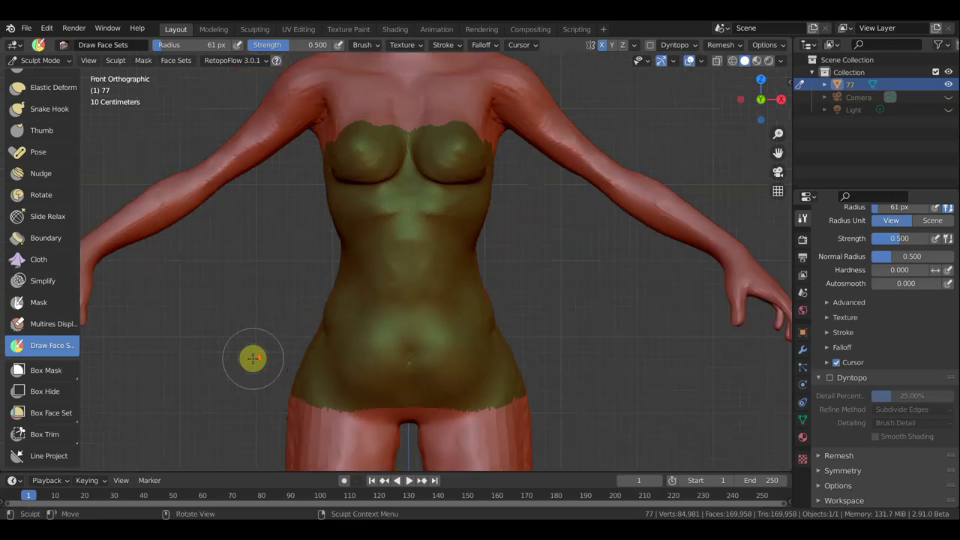
scroll(252, 358, "down", 1)
mouse_move(383, 189)
left_mouse_down("ctrl")
mouse_move(338, 141)
mouse_move(336, 115)
mouse_move(397, 167)
mouse_move(450, 146)
mouse_move(383, 160)
mouse_move(350, 135)
mouse_move(308, 189)
mouse_move(241, 215)
mouse_move(218, 252)
left_mouse_up("ctrl")
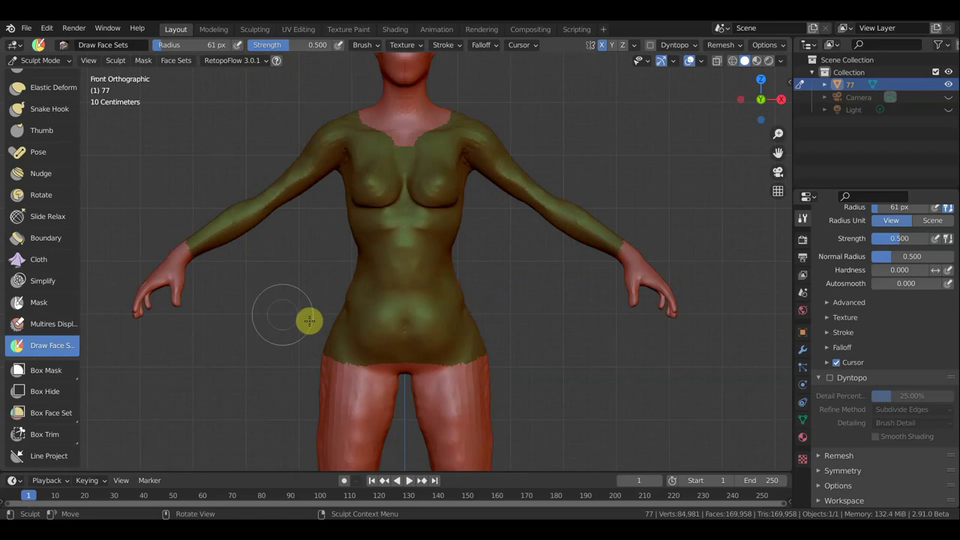
mouse_move(408, 335)
middle_mouse_down()
mouse_move(242, 334)
mouse_move(295, 350)
mouse_move(621, 353)
mouse_move(602, 327)
middle_mouse_up()
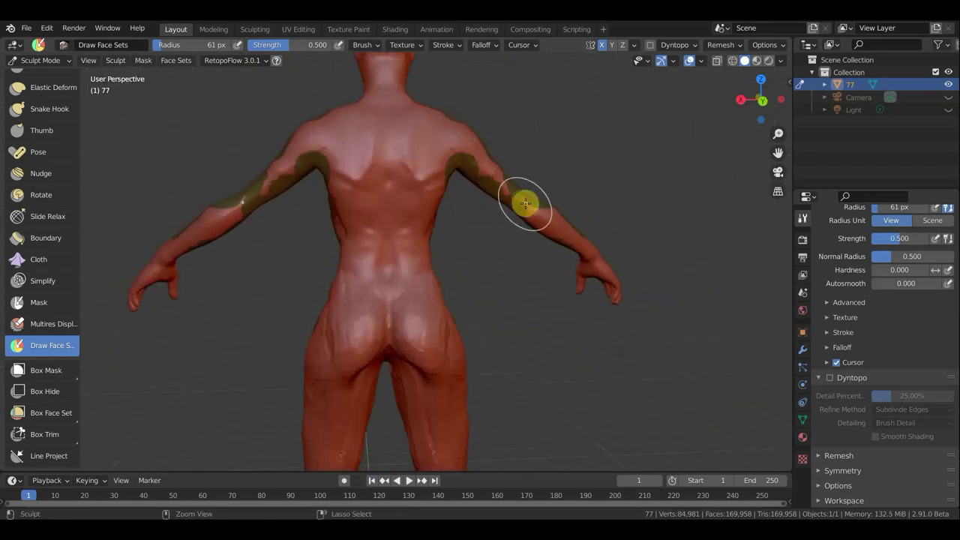
- Paint the green face set over the upper arms, upper back and forearms
mouse_move(525, 199)
left_mouse_down()
mouse_move(544, 215)
mouse_move(510, 199)
mouse_move(437, 120)
mouse_move(382, 124)
left_mouse_up()
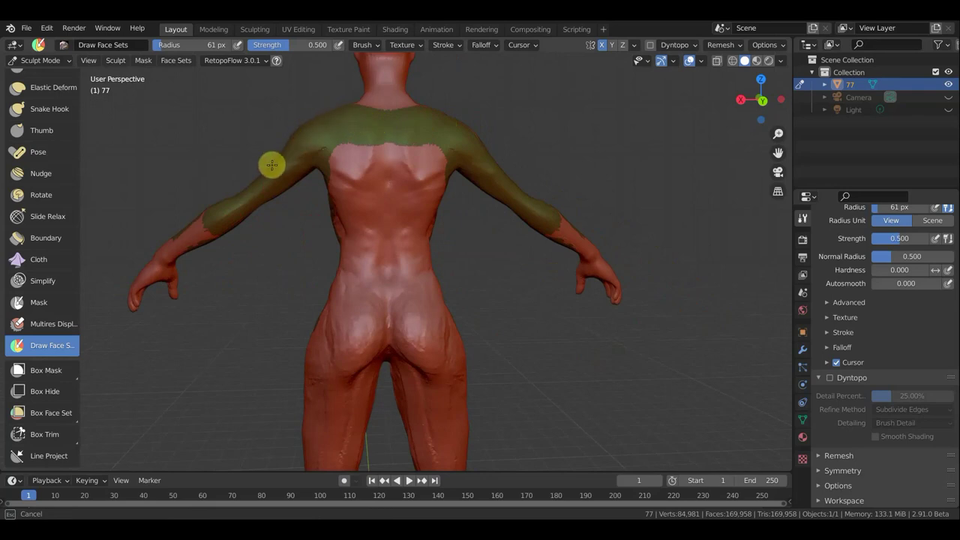
mouse_move(272, 164)
left_mouse_down()
mouse_move(343, 139)
mouse_move(382, 154)
mouse_move(323, 176)
mouse_move(369, 186)
mouse_move(340, 227)
mouse_move(353, 266)
mouse_move(362, 242)
mouse_move(392, 229)
mouse_move(347, 254)
mouse_move(368, 199)
mouse_move(353, 257)
mouse_move(349, 239)
mouse_move(379, 230)
mouse_move(332, 289)
mouse_move(345, 317)
mouse_move(320, 319)
mouse_move(482, 313)
left_mouse_up()
middle_click_drag(482, 312, 439, 321)
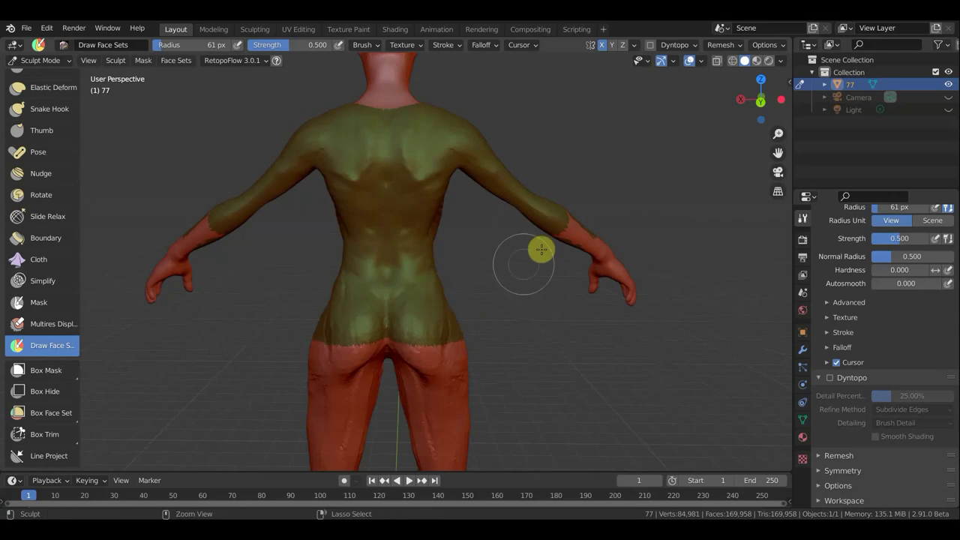
mouse_move(541, 249)
left_mouse_down()
mouse_move(565, 235)
mouse_move(538, 217)
mouse_move(582, 231)
mouse_move(581, 252)
left_mouse_up()
- Cover the red patches on the upper arm and hip, finish the upper chest, and view from the front
mouse_move(502, 325)
middle_mouse_down()
mouse_move(352, 339)
mouse_move(305, 327)
mouse_move(310, 317)
middle_mouse_up()
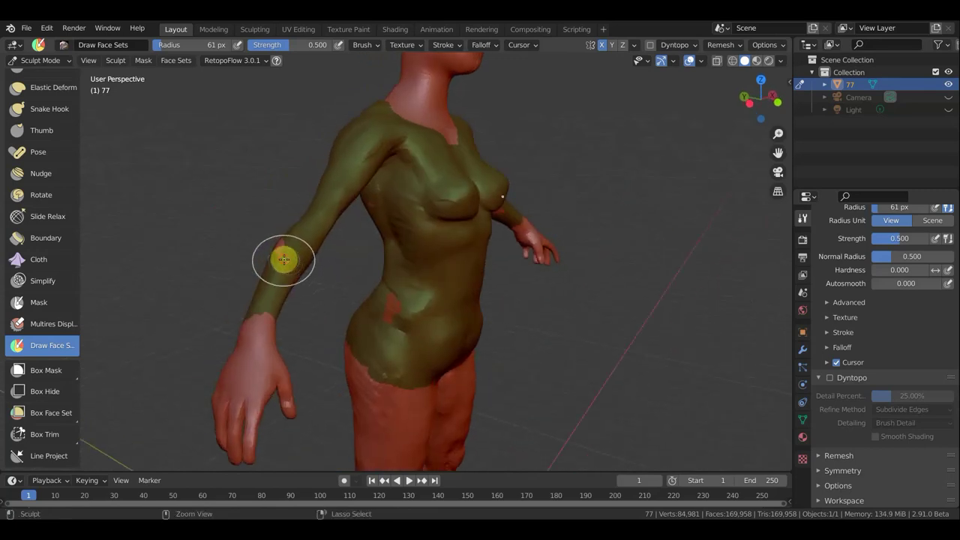
mouse_move(284, 259)
left_mouse_down()
mouse_move(286, 241)
mouse_move(326, 219)
mouse_move(380, 210)
left_mouse_up()
mouse_move(403, 293)
left_mouse_down()
mouse_move(389, 298)
mouse_move(425, 289)
left_mouse_up()
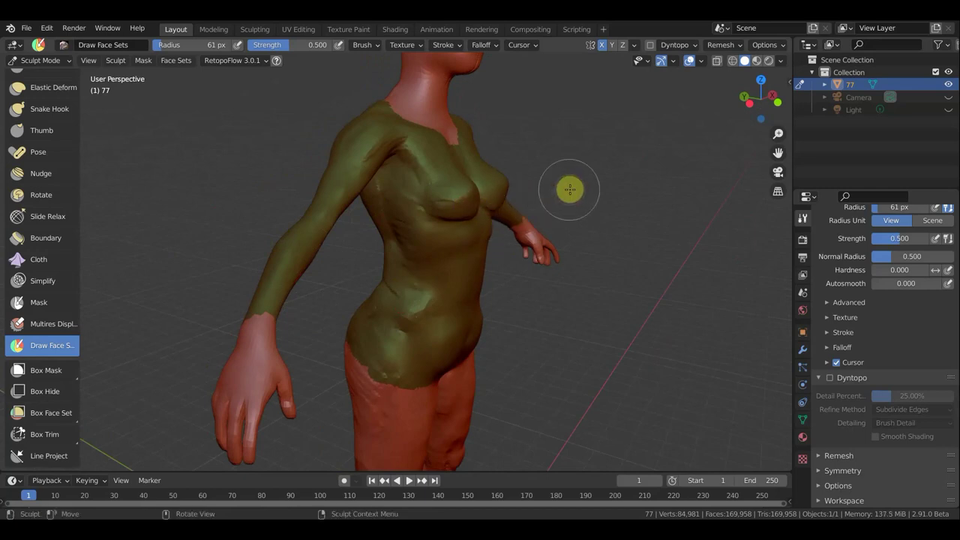
mouse_move(570, 189)
middle_mouse_down()
mouse_move(428, 129)
mouse_move(454, 192)
mouse_move(445, 167)
mouse_move(443, 201)
mouse_move(467, 133)
middle_mouse_up()
mouse_move(467, 132)
left_mouse_down()
mouse_move(401, 172)
mouse_move(439, 160)
mouse_move(371, 156)
left_mouse_up()
scroll(461, 250, "down", 2)
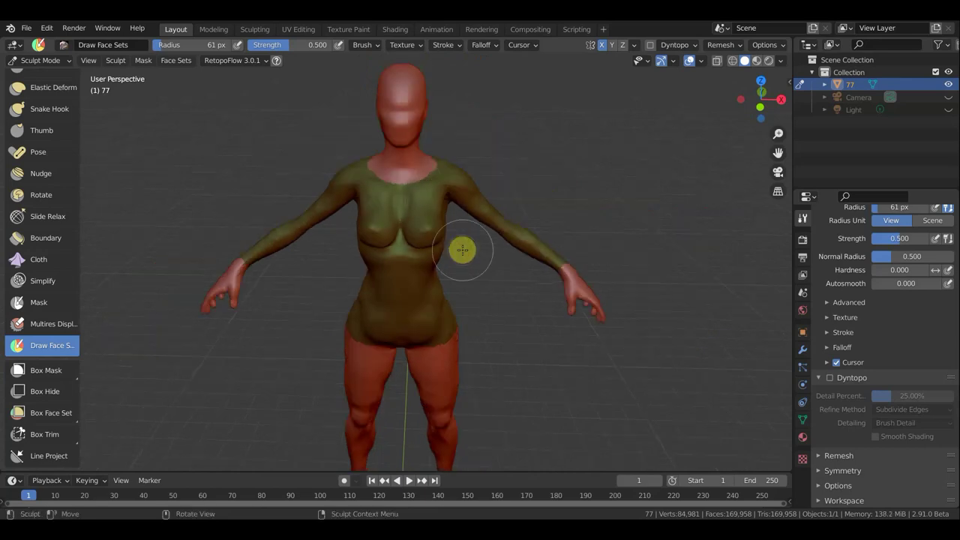
key("KP_1")
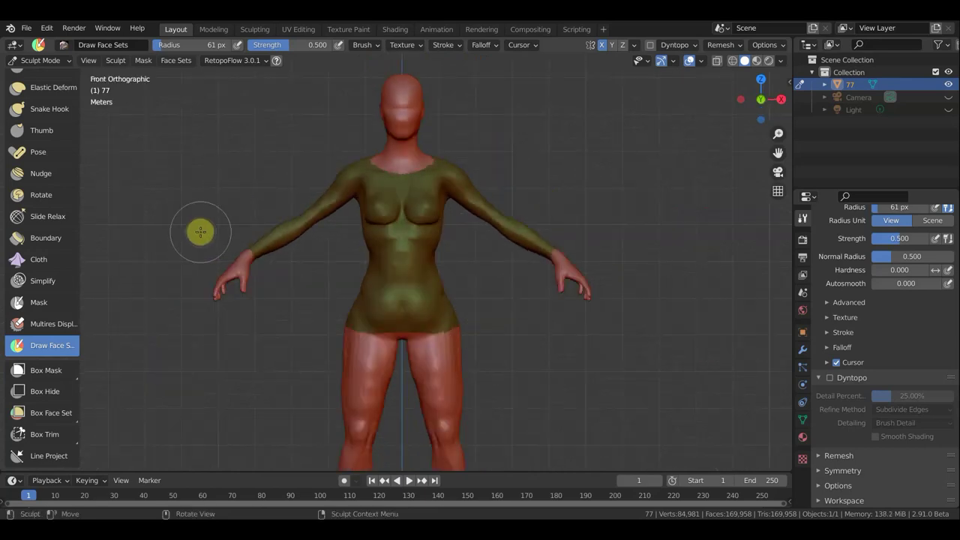
- Run Face Sets > Extract Face Set on the green region to create the Mesh object
left_click(178, 61)
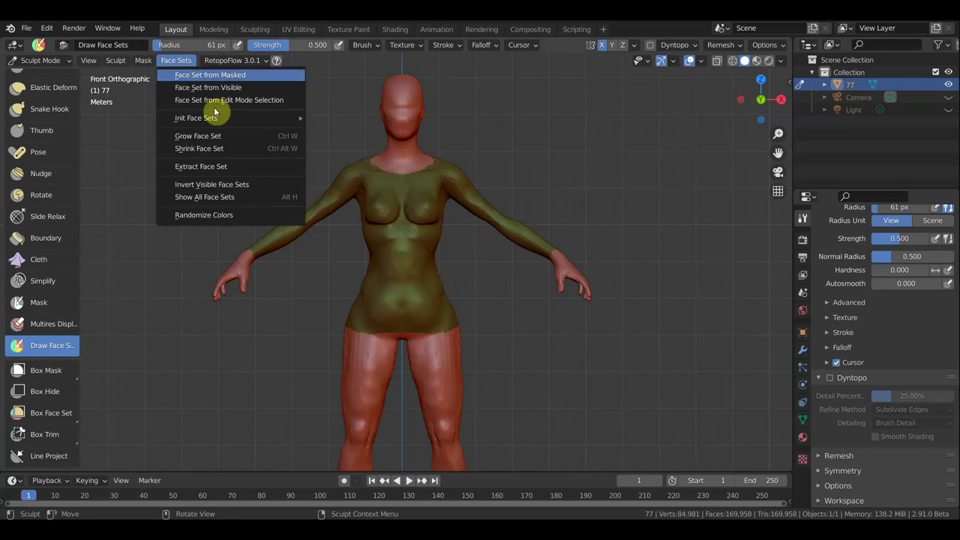
left_click(215, 168)
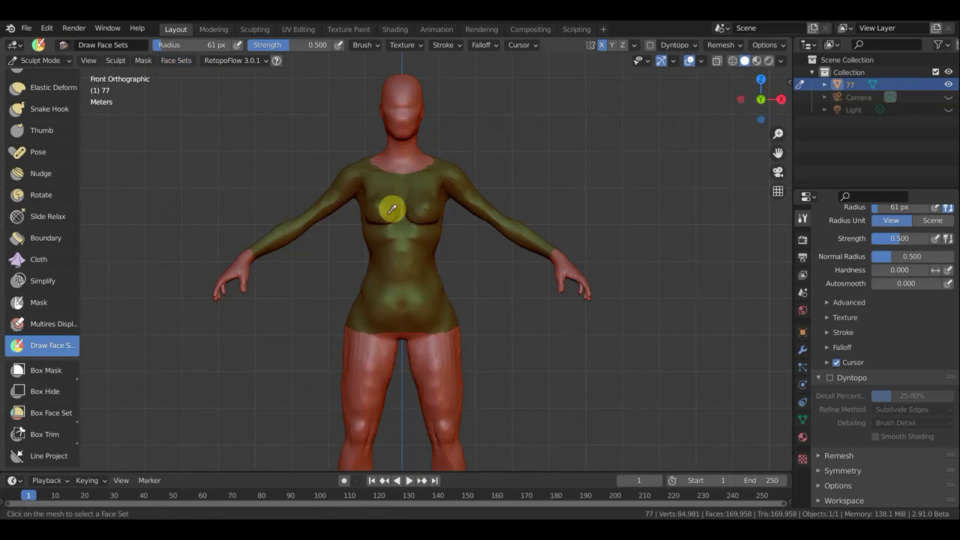
left_click(417, 220)
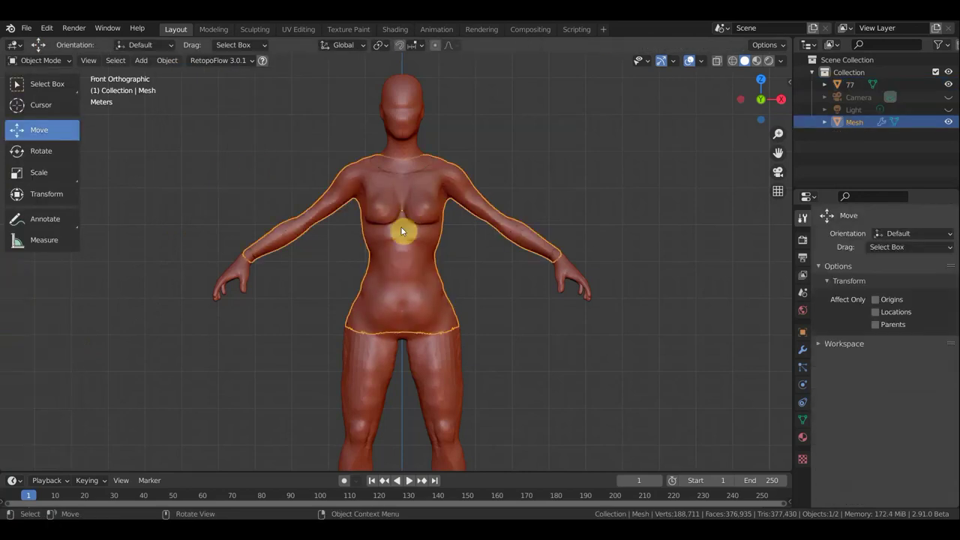
scroll(427, 227, "up", 3)
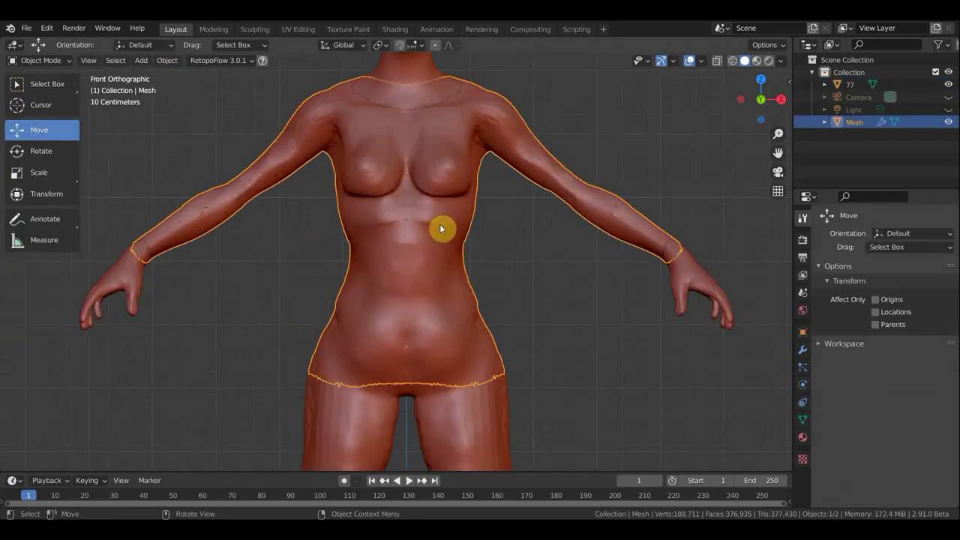
scroll(440, 229, "down", 2)
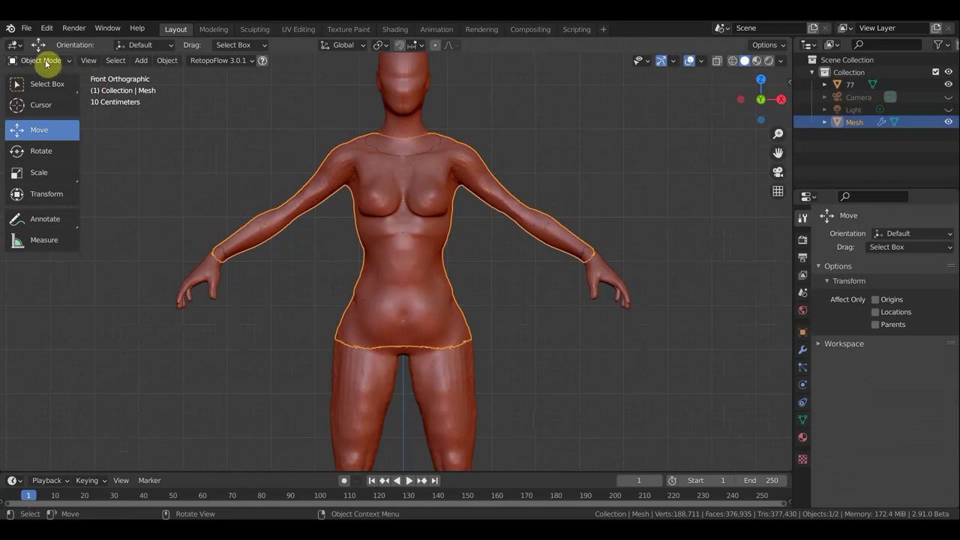
- Hide body object 77 and set the Mesh's Solidify thickness to 0.11 m
left_click(947, 84)
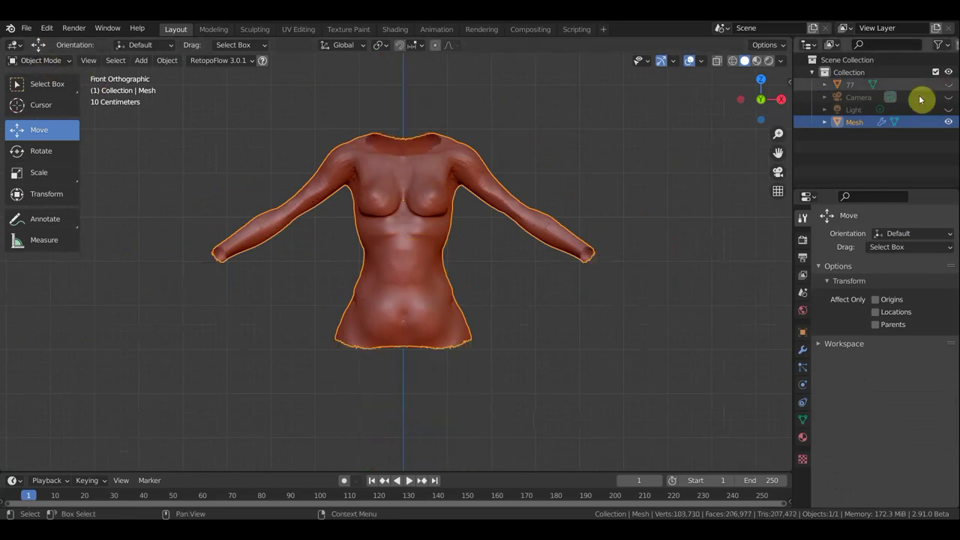
mouse_move(638, 190)
middle_mouse_down()
mouse_move(610, 223)
mouse_move(440, 240)
mouse_move(343, 235)
mouse_move(585, 225)
mouse_move(460, 315)
mouse_move(804, 268)
middle_mouse_up()
mouse_move(608, 317)
middle_mouse_down()
mouse_move(626, 381)
mouse_move(606, 372)
mouse_move(584, 453)
mouse_move(590, 422)
middle_mouse_up()
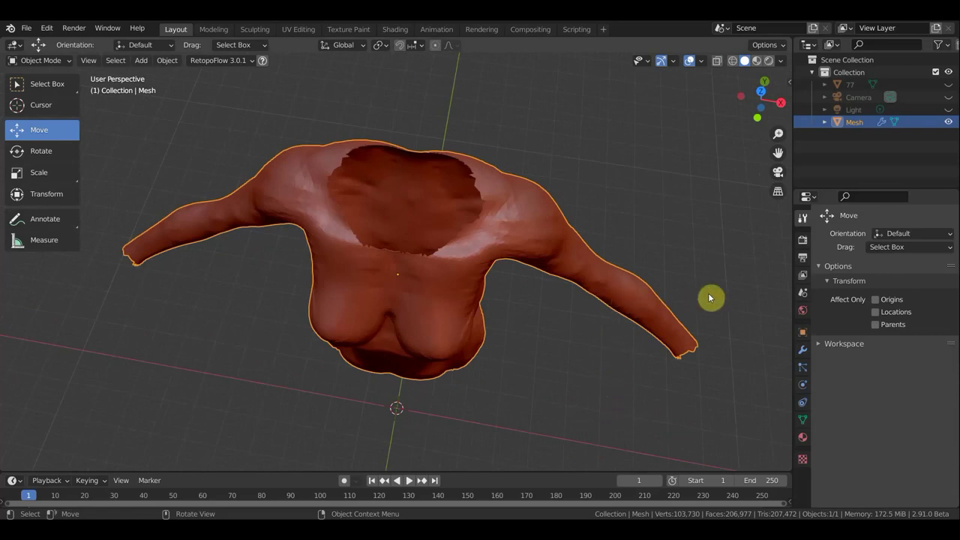
left_click(803, 352)
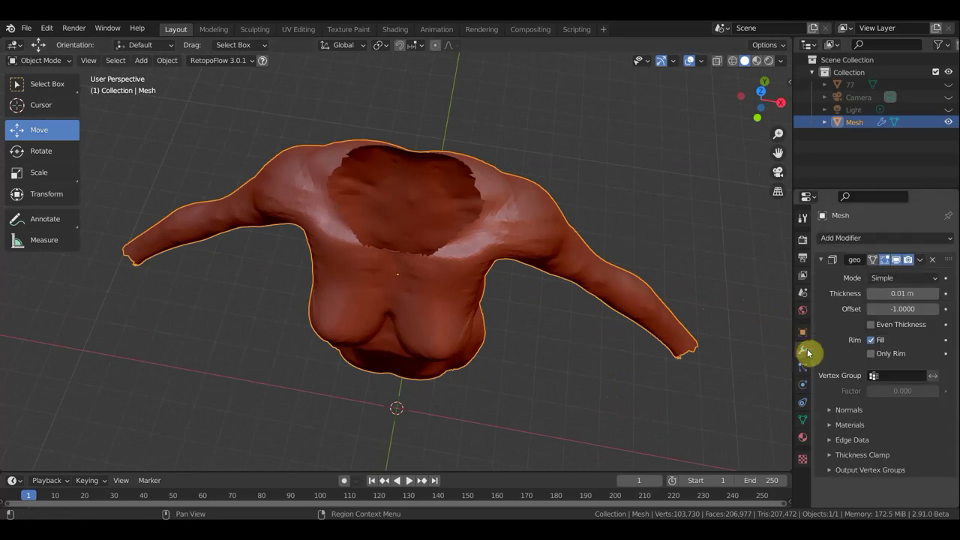
left_click(869, 240)
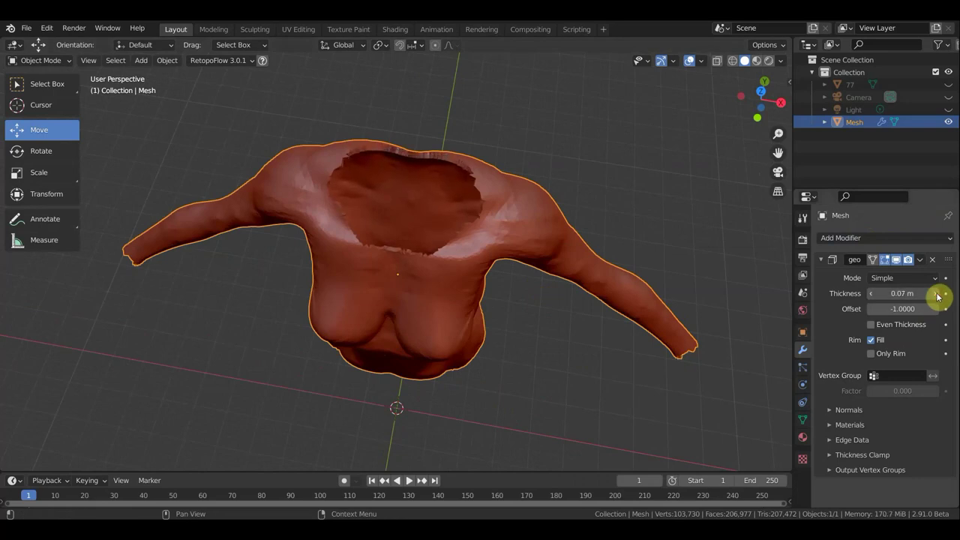
double_click(937, 295)
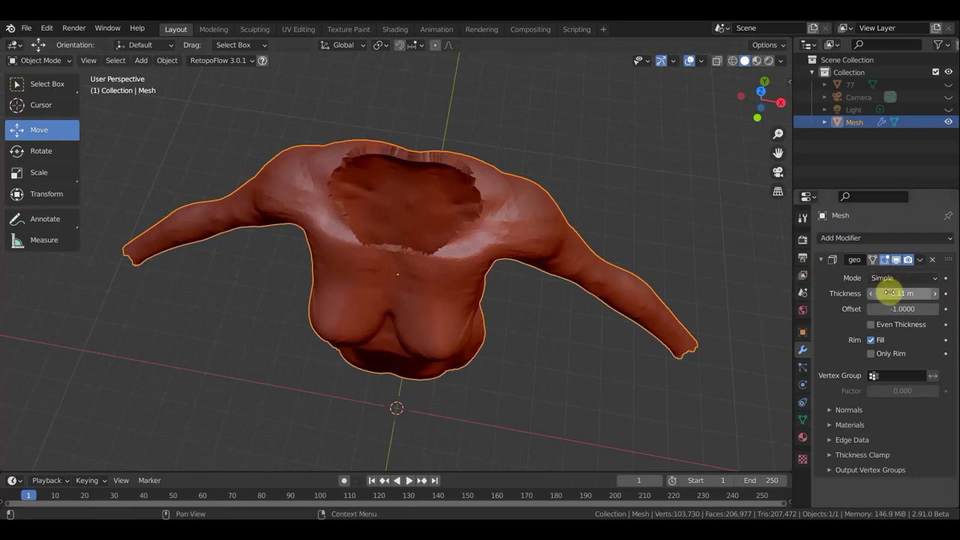
- Briefly enter Edit Mode, return to Object Mode, and apply the Solidify modifier
left_click(41, 59)
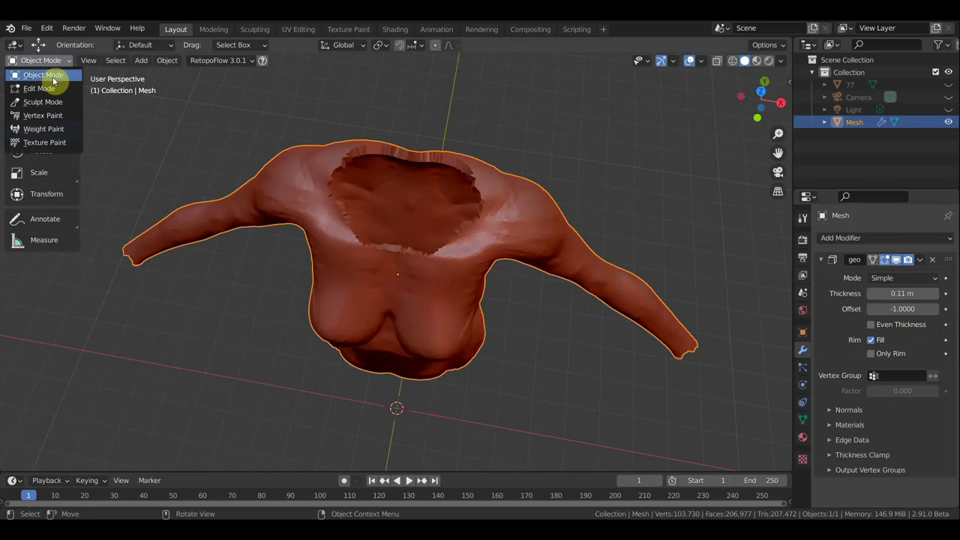
key("Return")
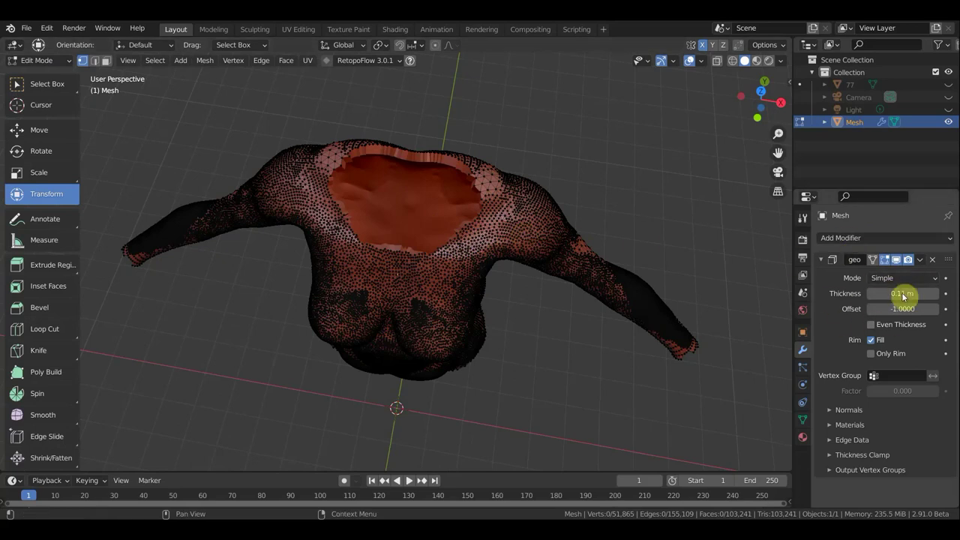
left_click(39, 60)
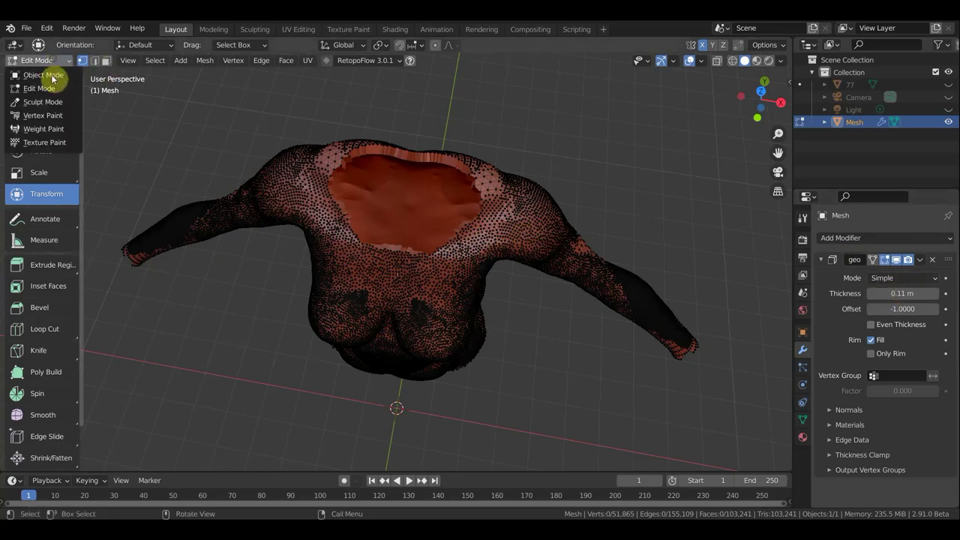
left_click(83, 79)
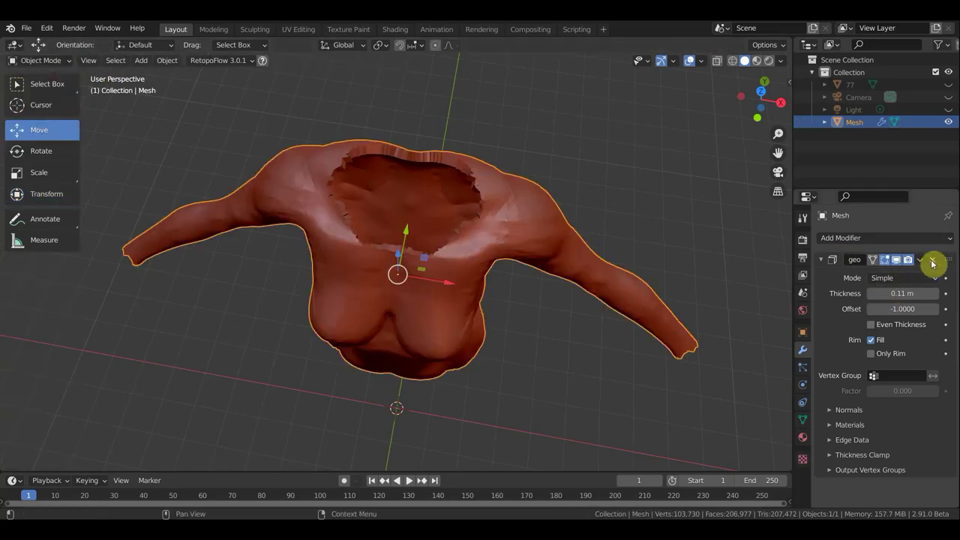
left_click(921, 260)
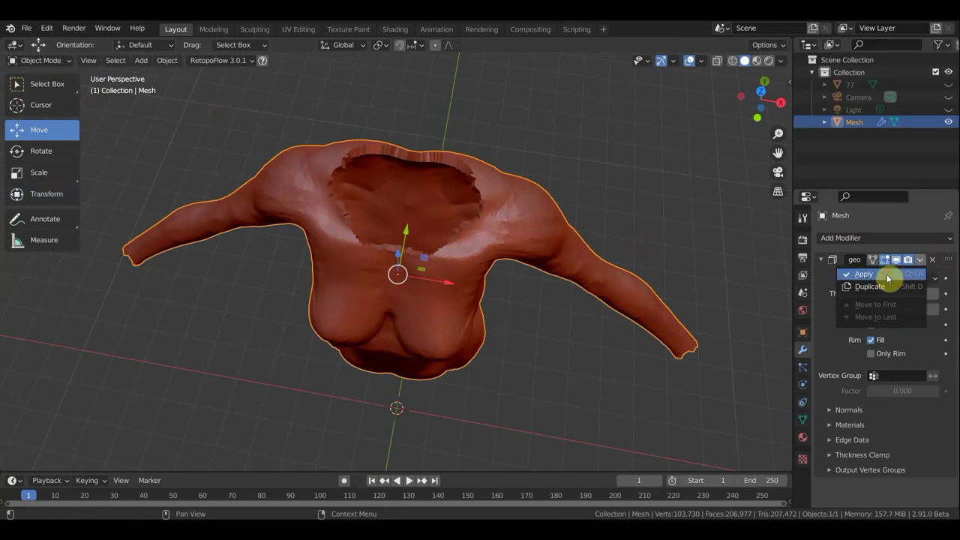
left_click(888, 275)
mouse_move(487, 205)
middle_mouse_down()
mouse_move(499, 203)
mouse_move(516, 140)
middle_mouse_up()
- Enter Sculpt Mode, stroke the neckline rim, then leave for Object Mode and re-enter Sculpt Mode
left_click(48, 65)
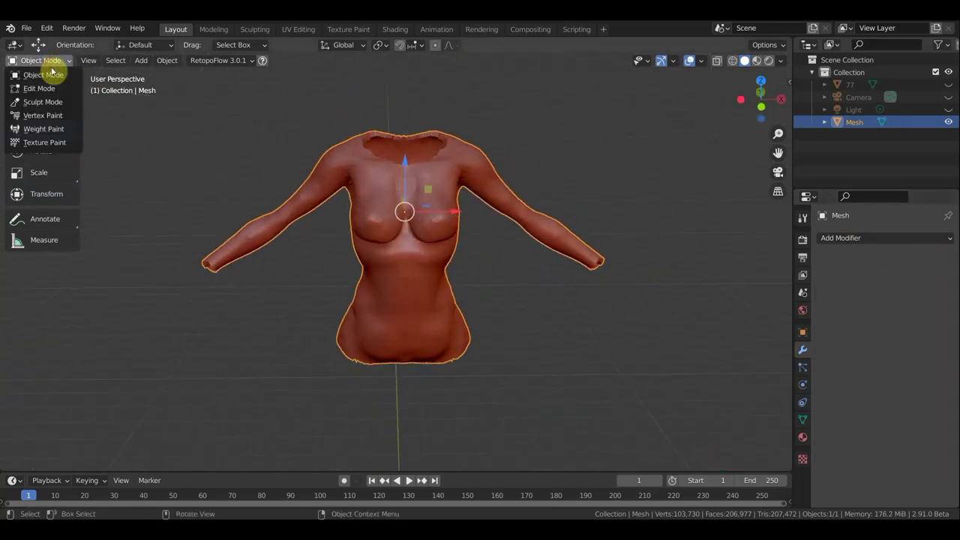
left_click(45, 102)
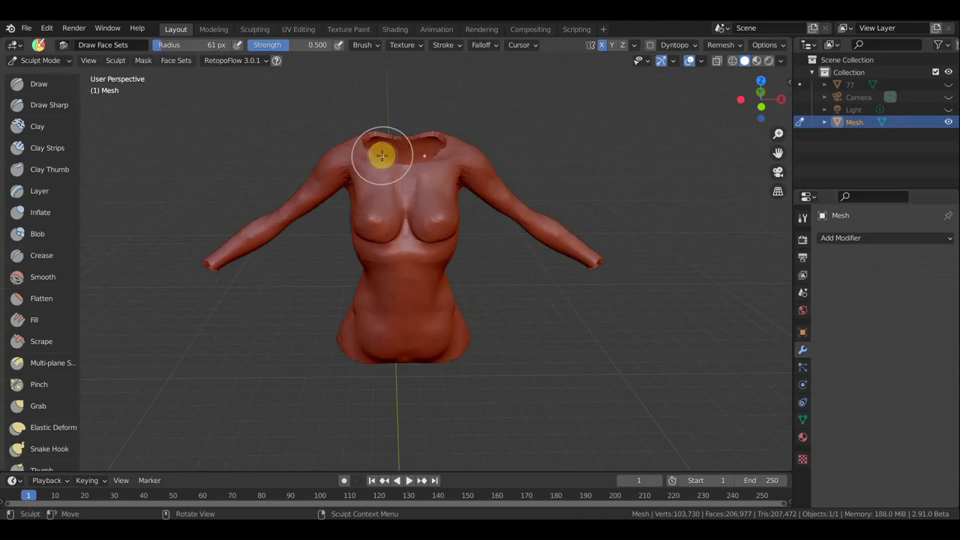
mouse_move(382, 144)
left_mouse_down()
mouse_move(422, 138)
mouse_move(318, 206)
mouse_move(396, 224)
left_mouse_up()
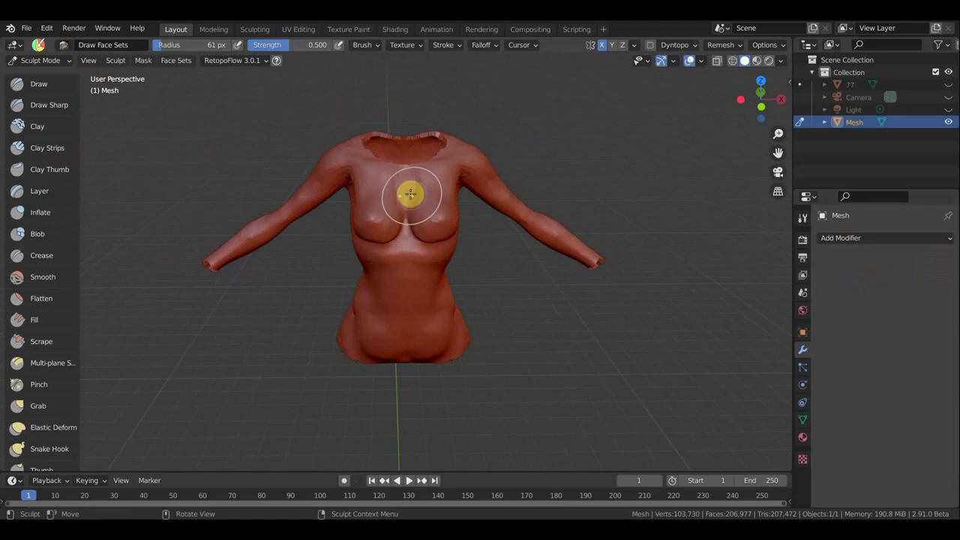
scroll(410, 194, "up", 2)
left_click(42, 60)
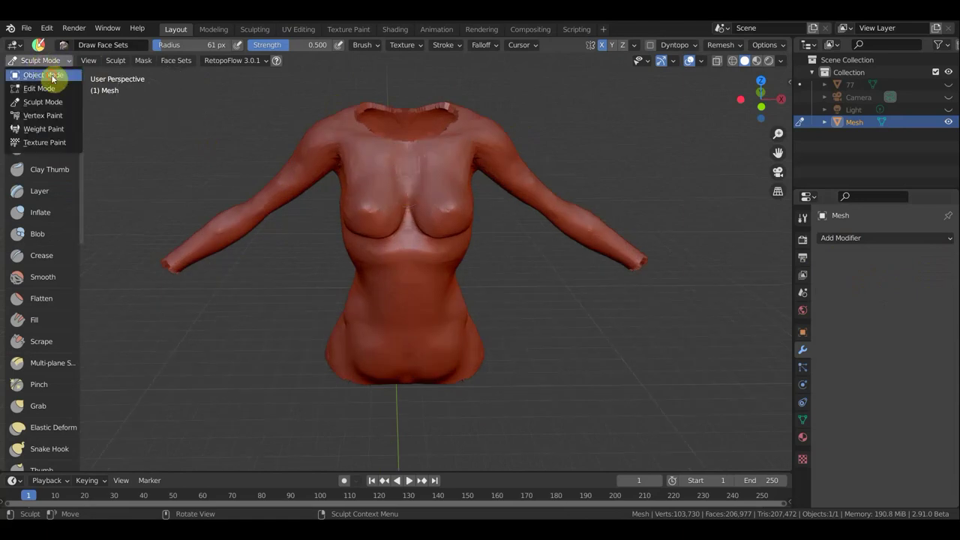
left_click(53, 76)
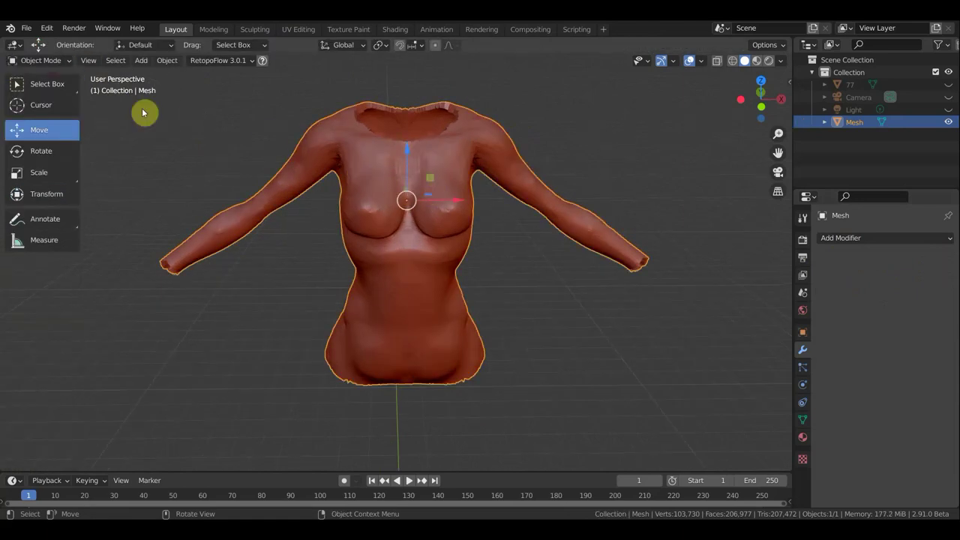
left_click(47, 83)
left_click(44, 61)
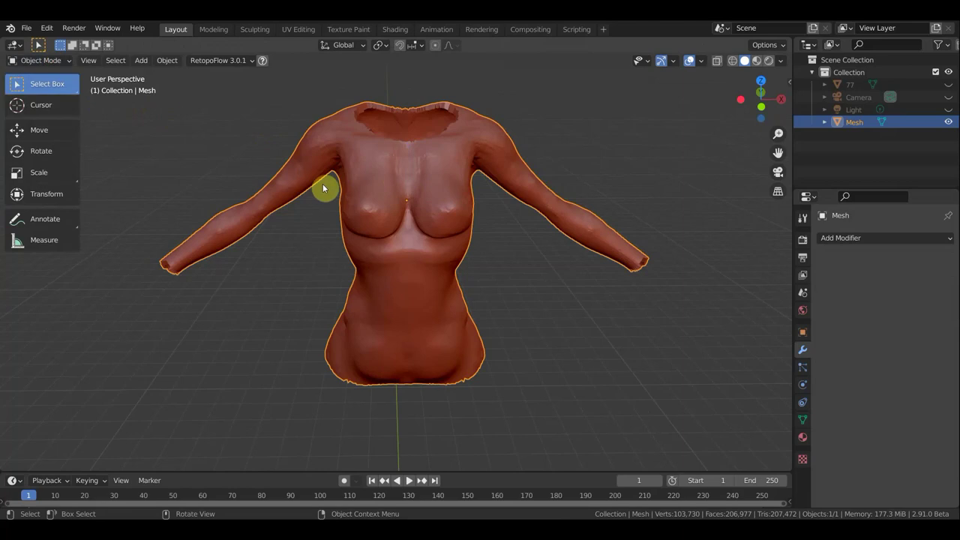
scroll(346, 179, "up", 3)
scroll(384, 170, "down", 2)
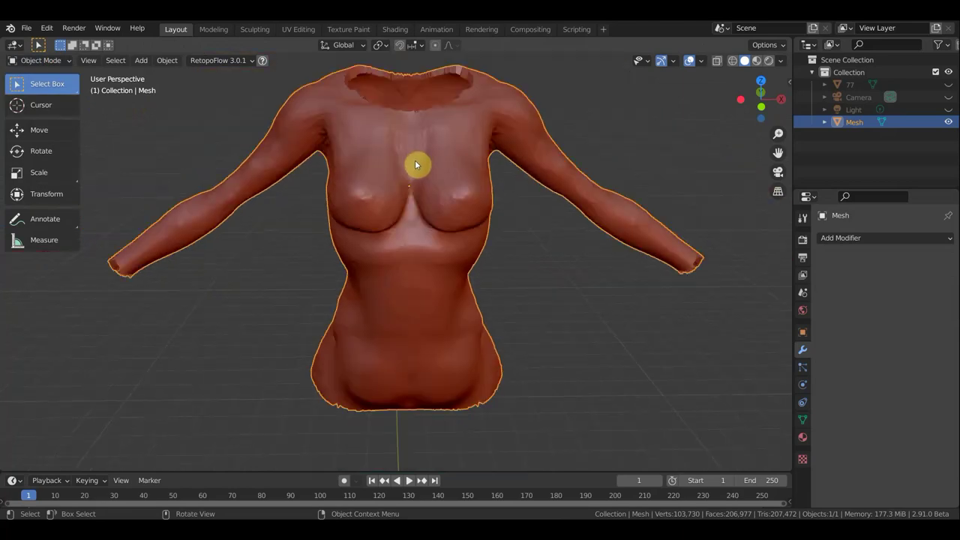
left_click(43, 61)
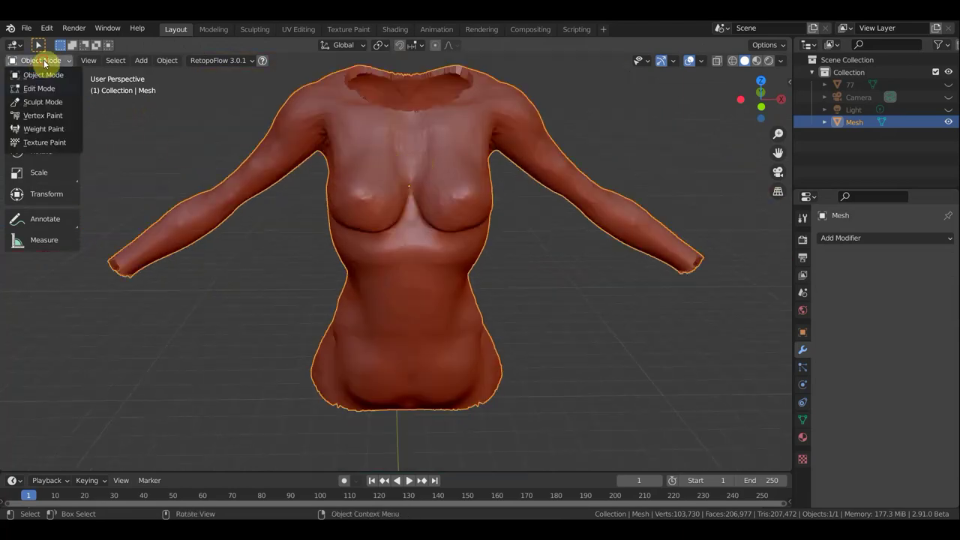
key("Return")
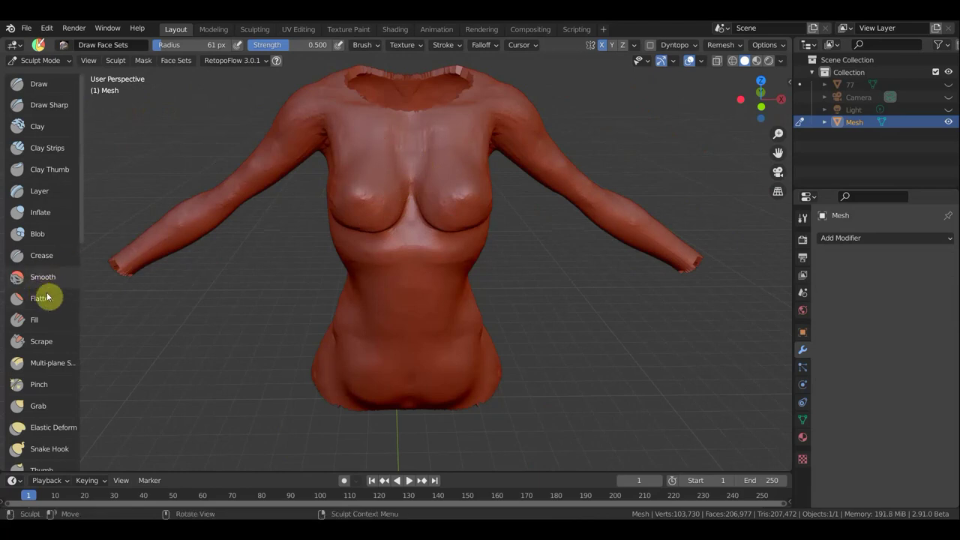
- With the Blob brush, sculpt the upper chest, underbust and left breast
scroll(47, 315, "down", 1)
scroll(47, 320, "down", 2)
scroll(49, 323, "down", 3)
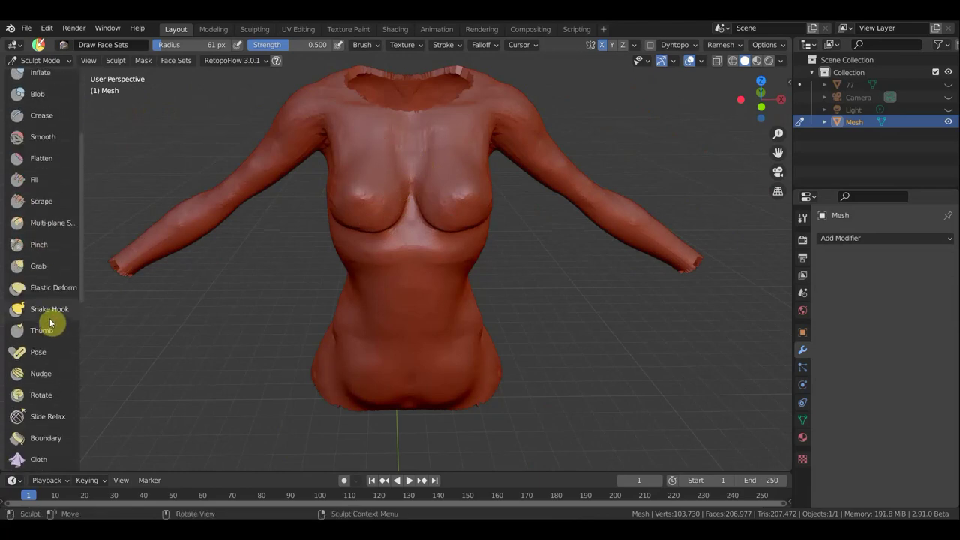
scroll(48, 307, "up", 5)
scroll(47, 303, "up", 1)
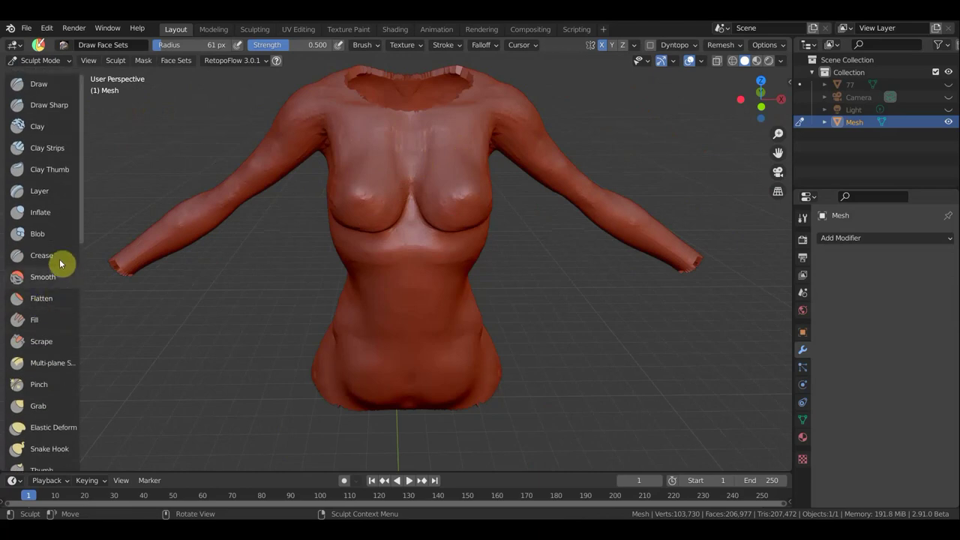
left_click(37, 235)
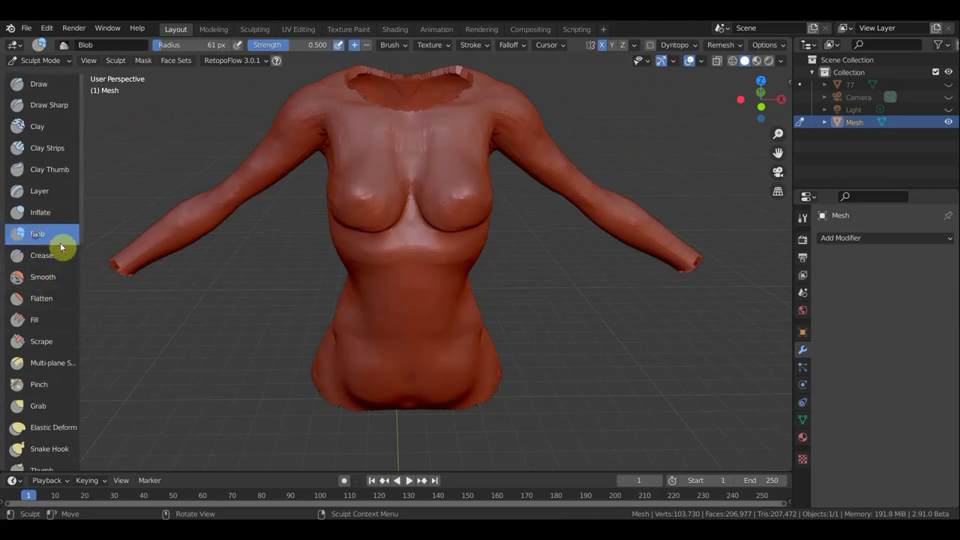
left_click_drag(334, 215, 401, 146)
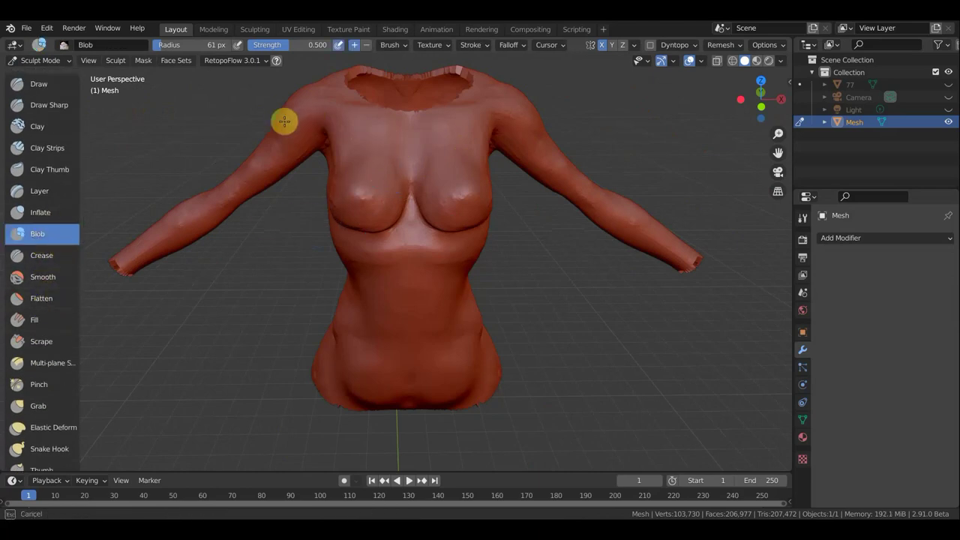
left_click_drag(151, 244, 407, 250)
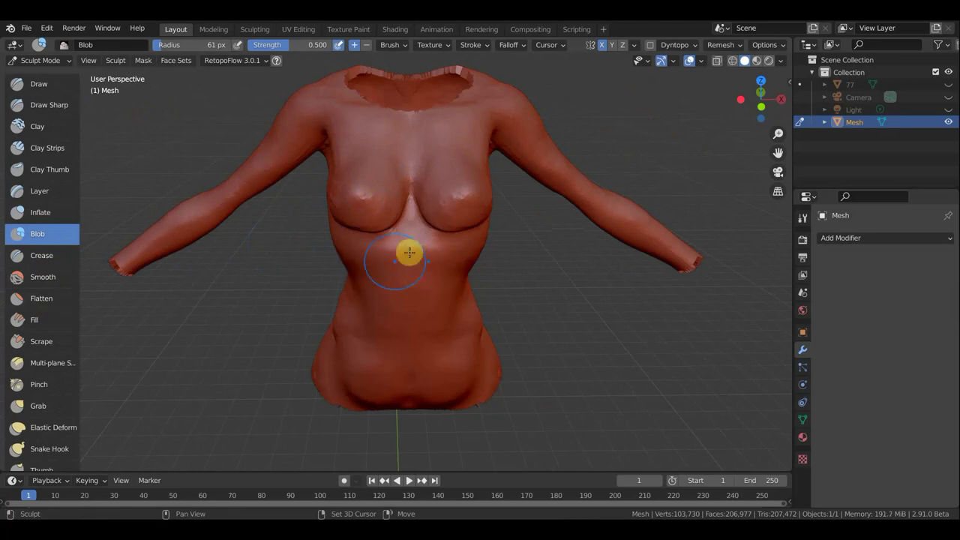
left_click_drag(372, 179, 338, 203)
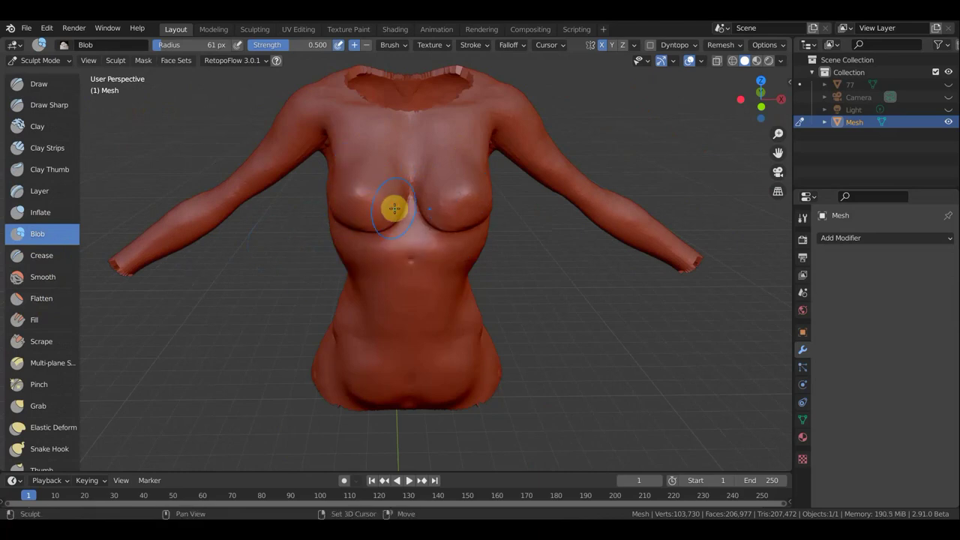
mouse_move(375, 235)
left_mouse_down()
mouse_move(352, 242)
mouse_move(360, 242)
left_mouse_up()
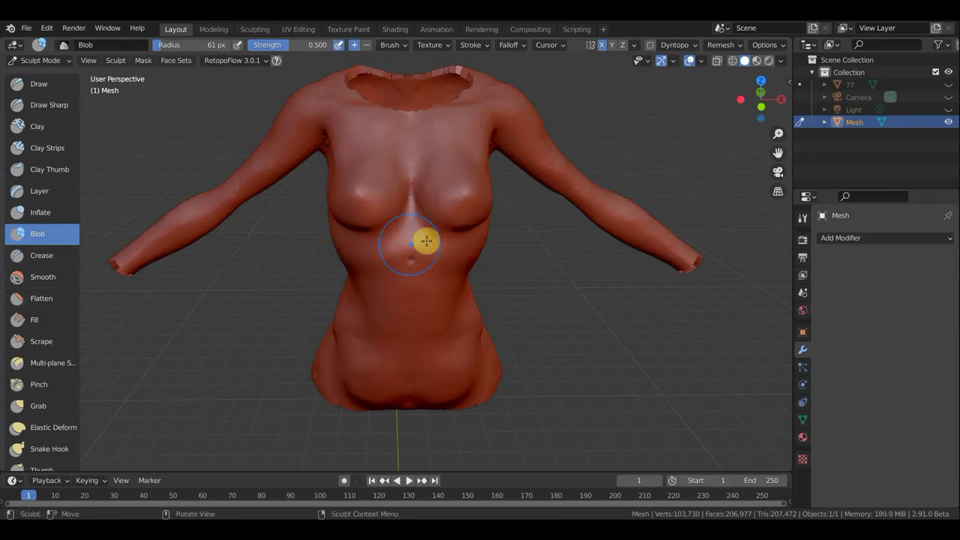
- Switch to Front Orthographic view and shift the model upward in the viewport
middle_click_drag(574, 276, 600, 254)
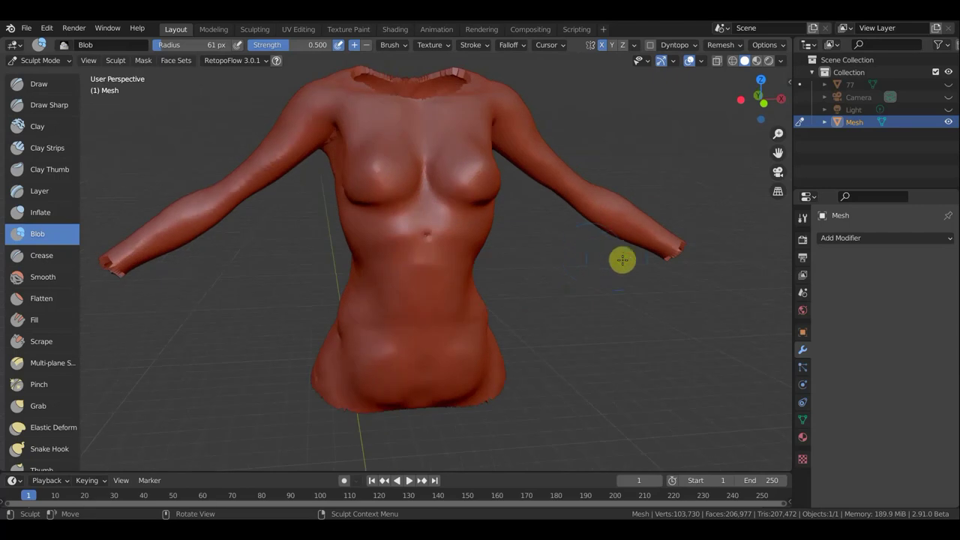
scroll(565, 247, "down", 3)
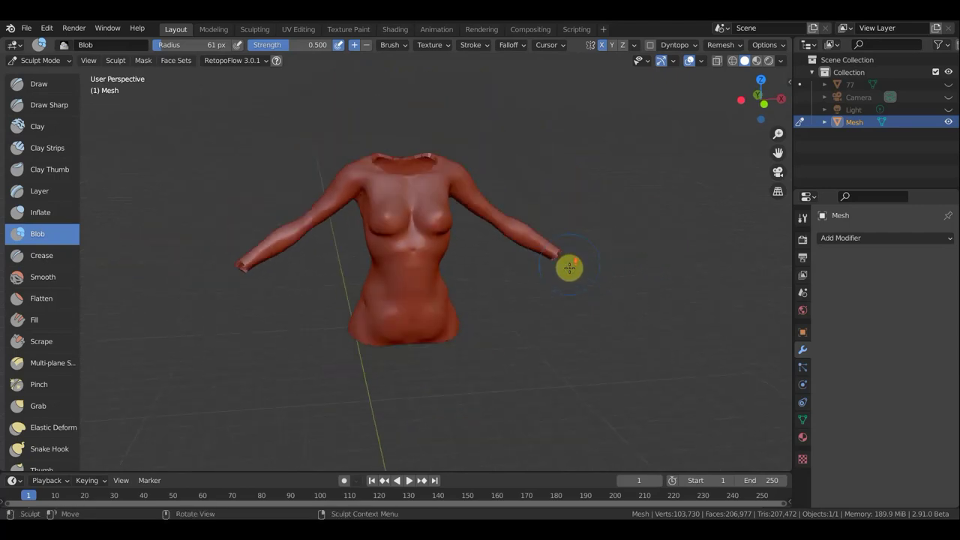
key("KP_1")
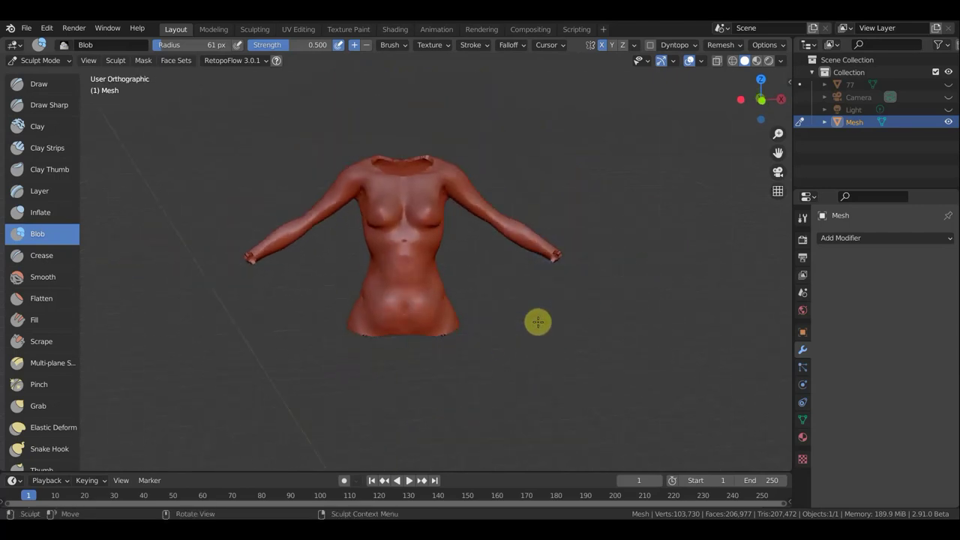
scroll(527, 359, "up", 1)
scroll(530, 363, "down", 1)
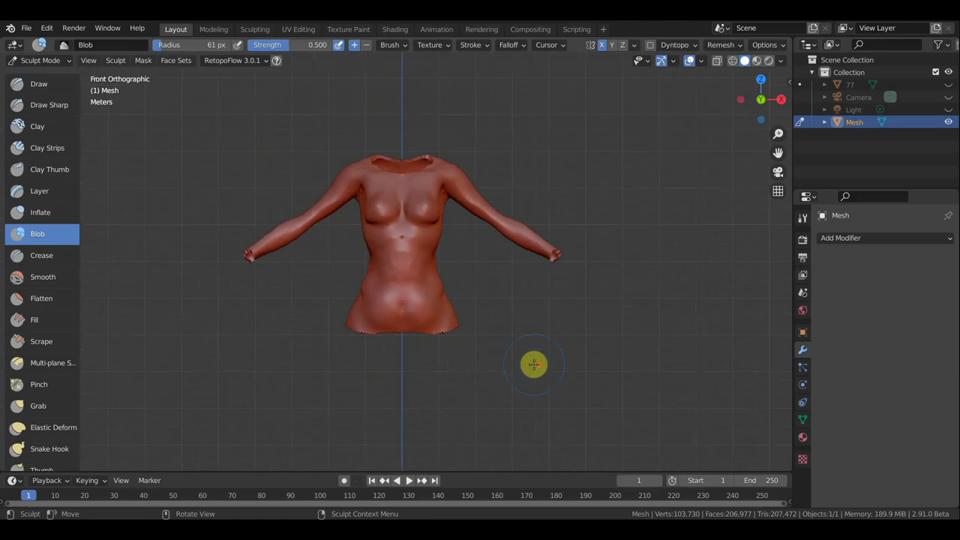
middle_click_drag(538, 327, 541, 261, "shift")
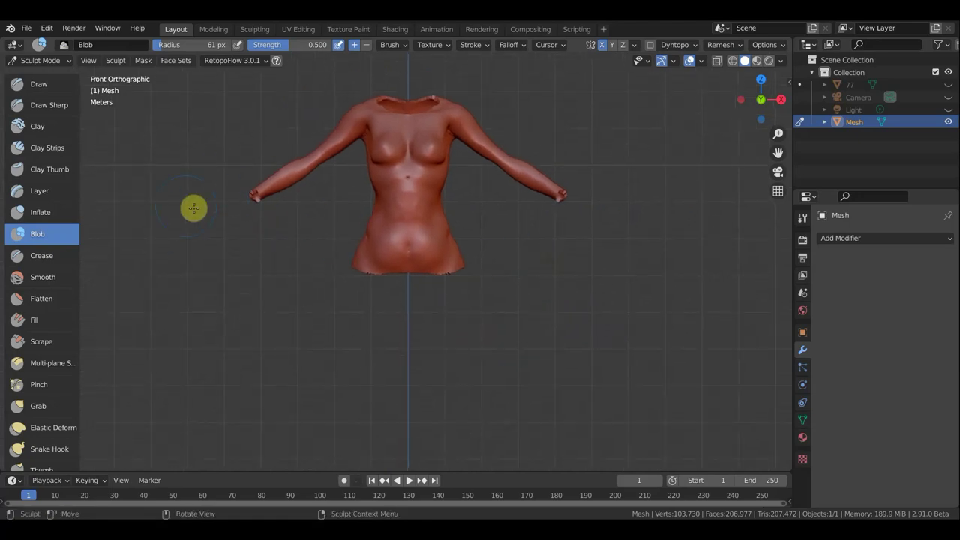
- Select the Cloth brush from the sculpt toolbar
scroll(43, 349, "down", 5)
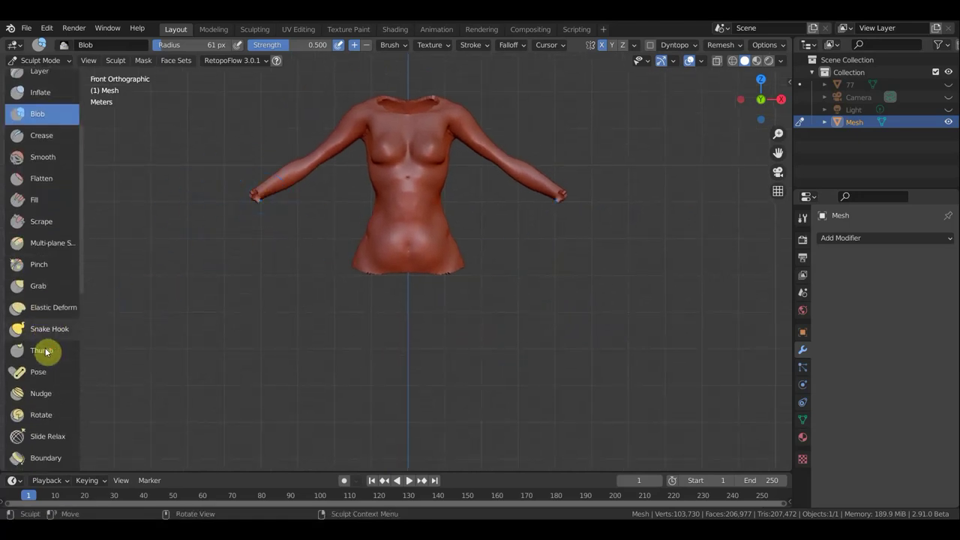
scroll(60, 366, "down", 2)
scroll(56, 371, "down", 1)
scroll(52, 381, "down", 1)
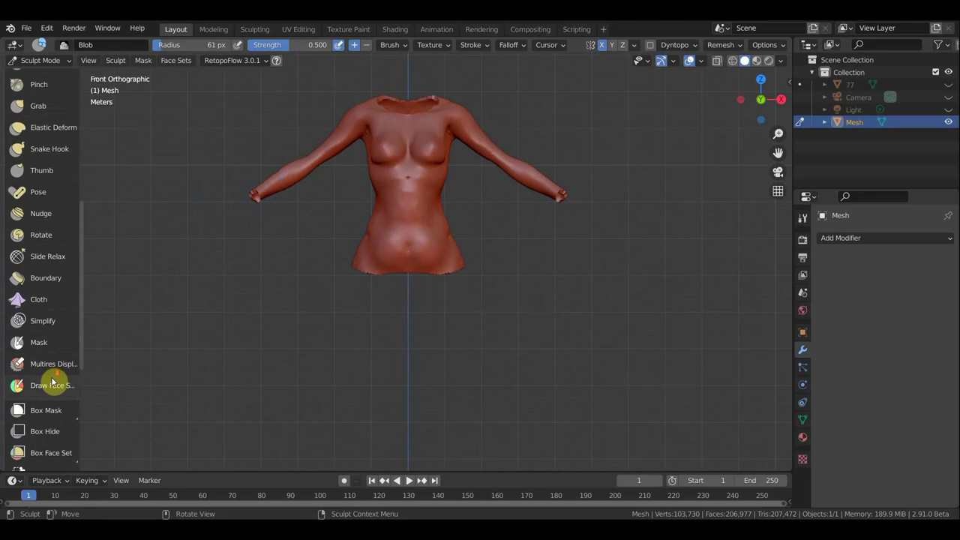
scroll(57, 383, "down", 4)
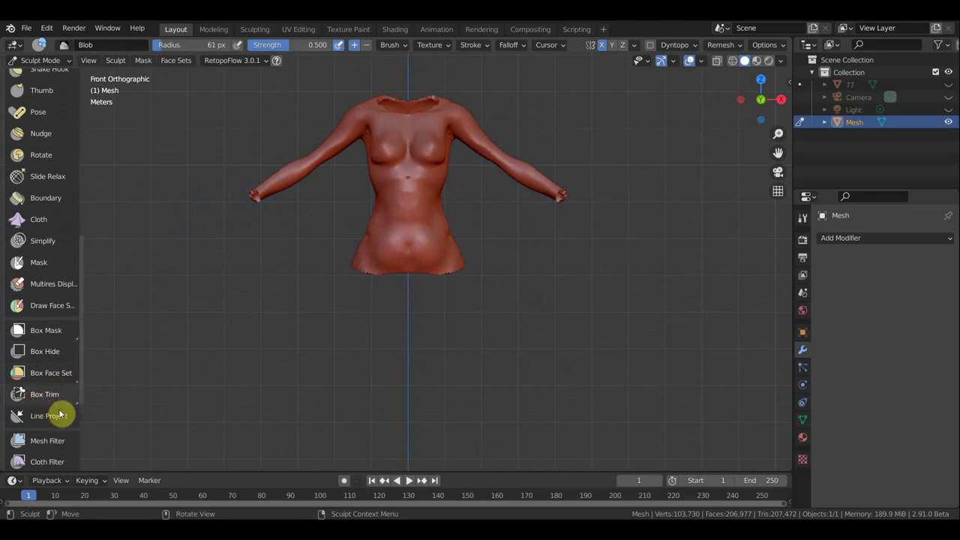
scroll(49, 429, "down", 5)
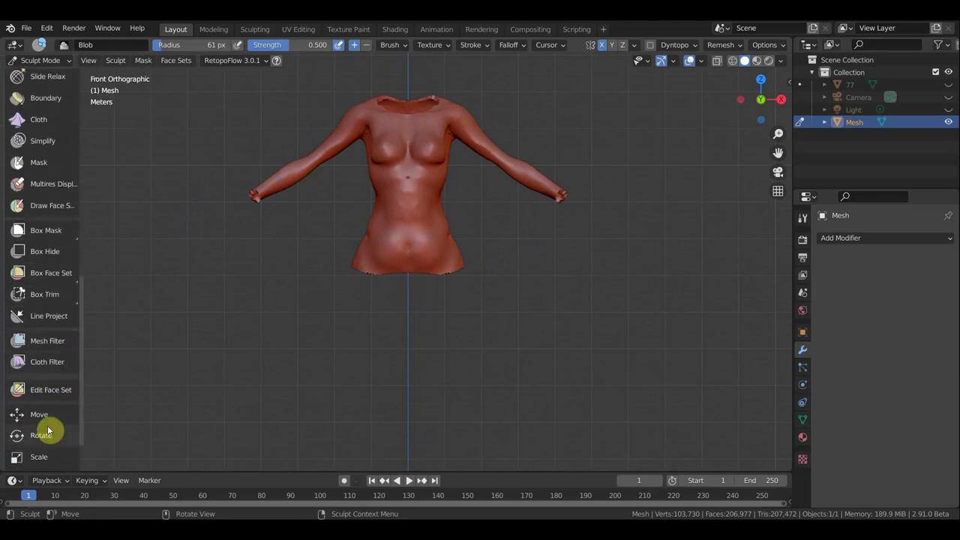
scroll(47, 429, "down", 2)
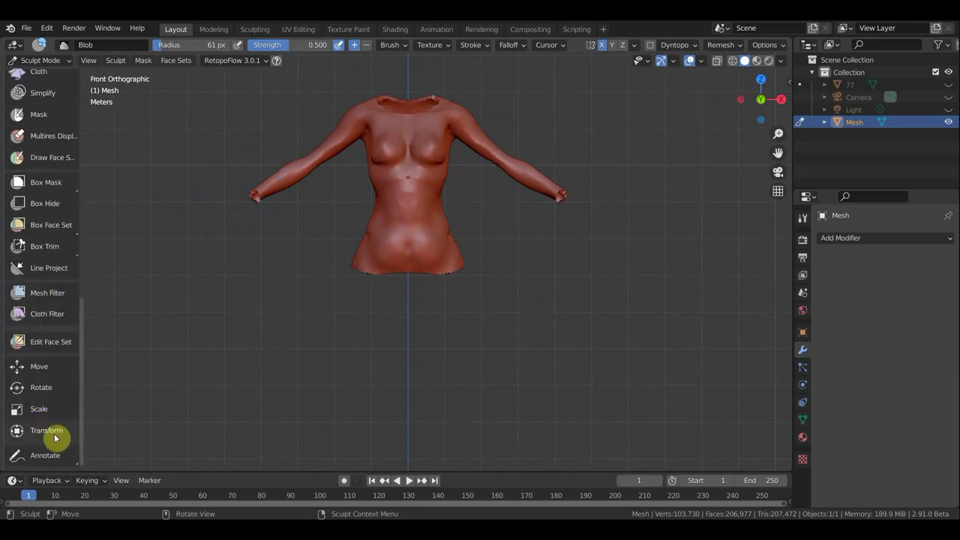
scroll(58, 419, "up", 3)
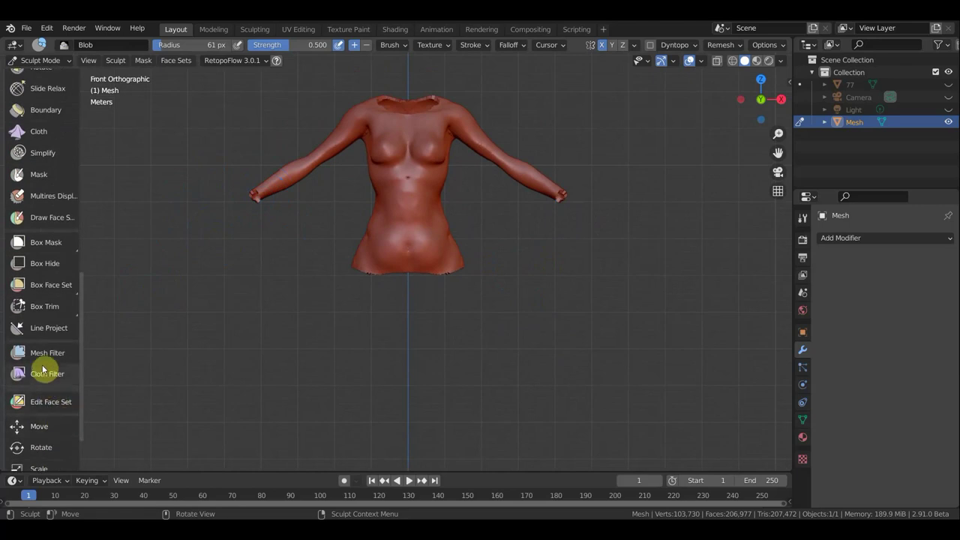
scroll(60, 300, "up", 2)
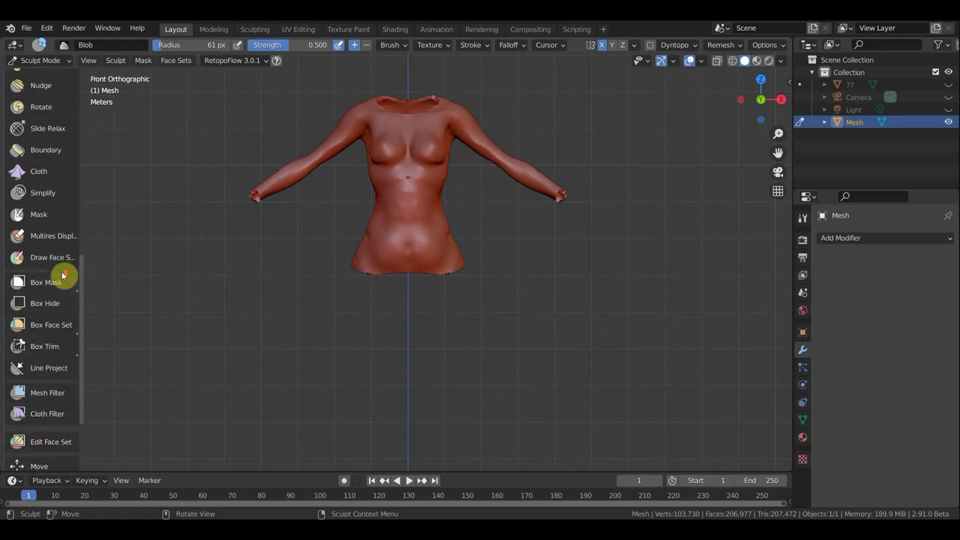
scroll(58, 216, "up", 2)
left_click(38, 213)
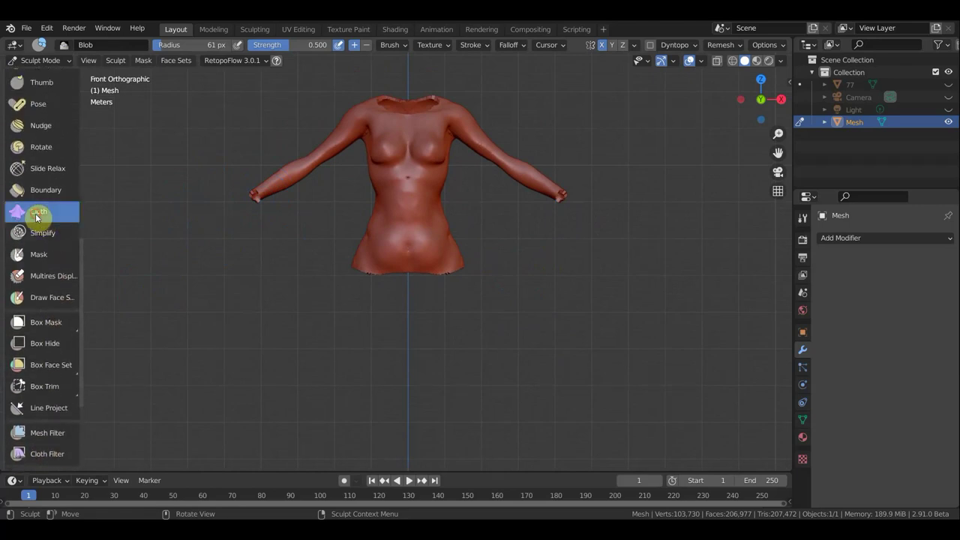
scroll(300, 206, "up", 3)
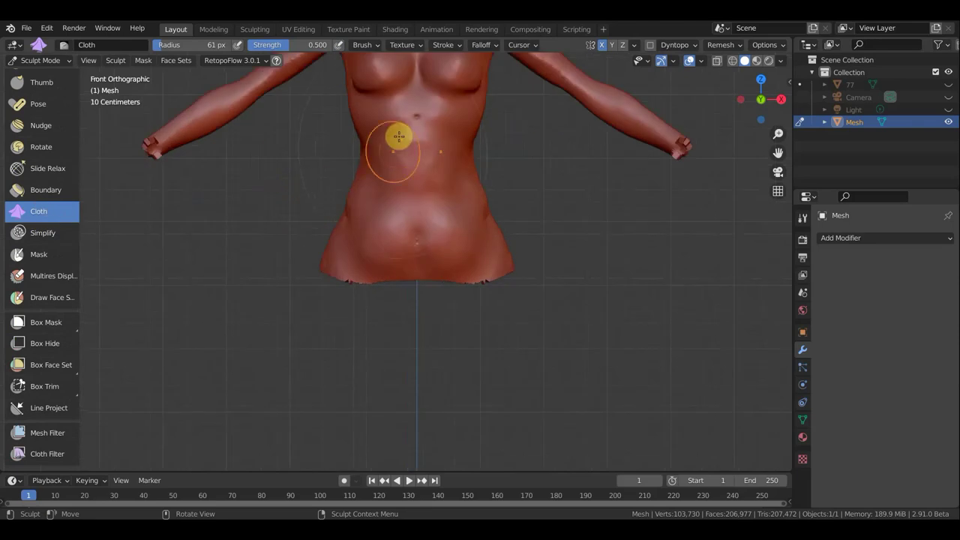
- Drag cloth wrinkles across the navel and abdomen of the top
left_click_drag(394, 139, 445, 162)
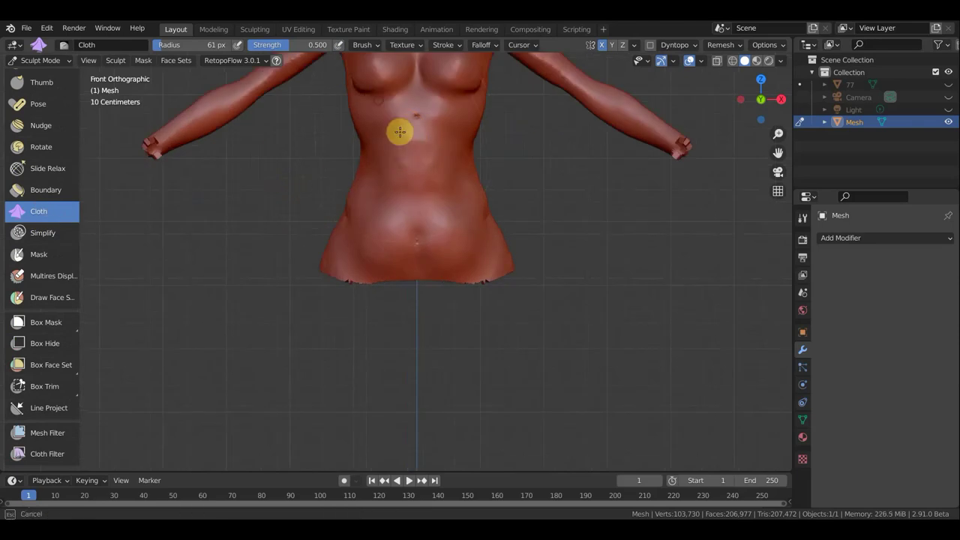
left_click_drag(457, 163, 441, 184)
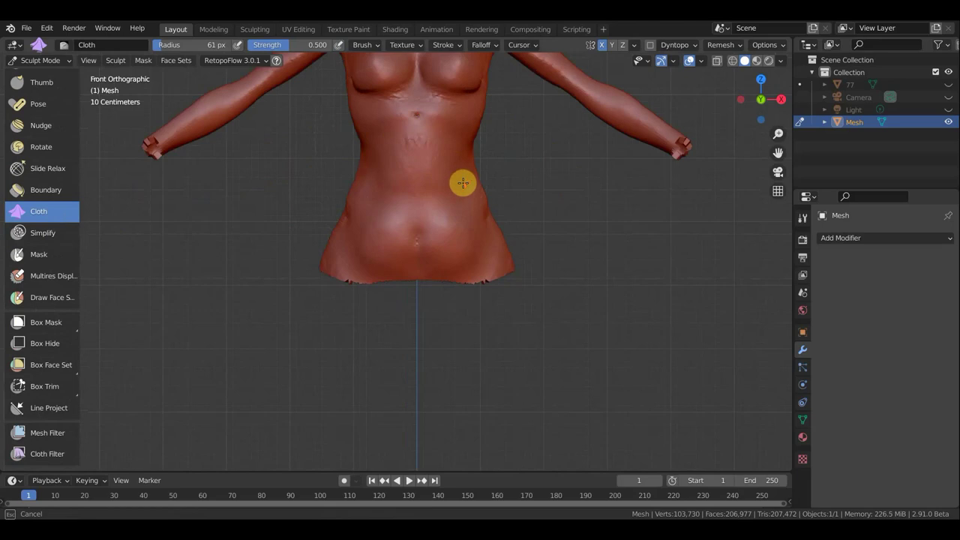
mouse_move(465, 184)
left_mouse_down()
mouse_move(429, 165)
mouse_move(390, 182)
mouse_move(414, 185)
mouse_move(386, 129)
mouse_move(432, 163)
mouse_move(543, 182)
left_mouse_up()
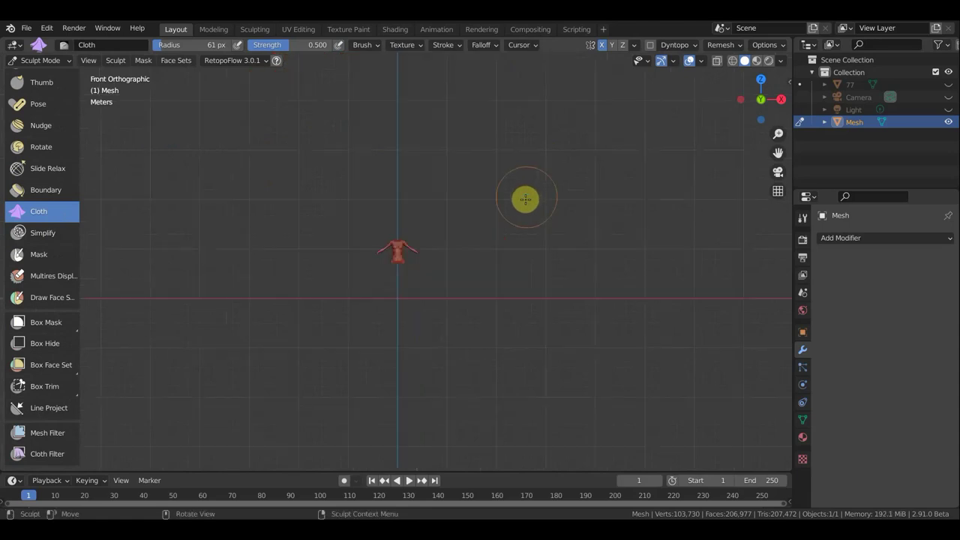
left_click_drag(526, 197, 472, 240)
- Zoom out and pan so the whole top sits centred in view
key("ctrl+z")
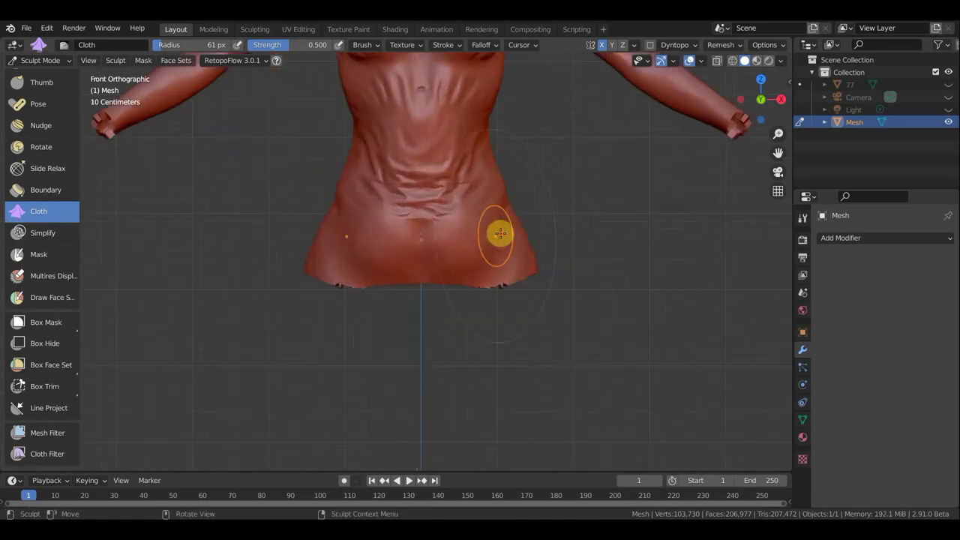
key("ctrl+z")
key("ctrl+z")
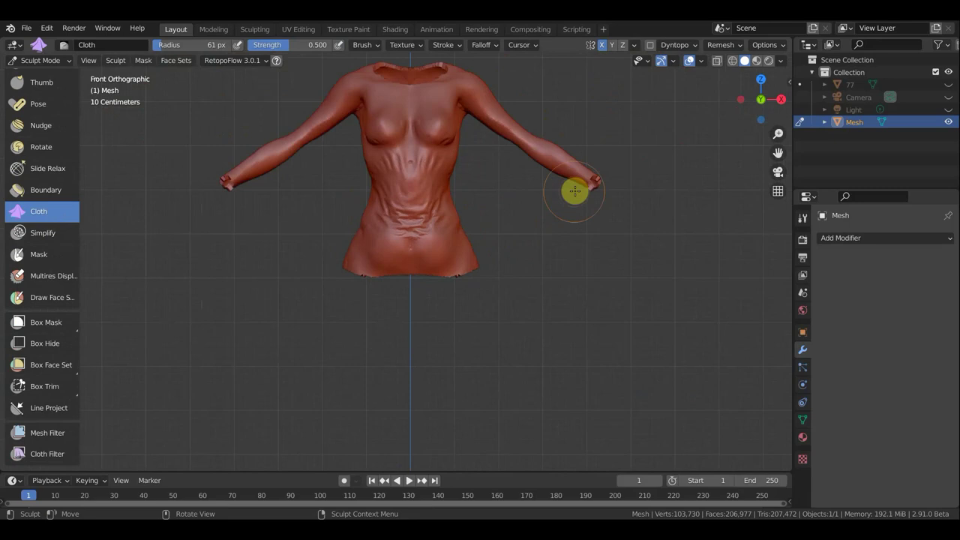
mouse_move(625, 217)
middle_mouse_down("shift")
mouse_move(585, 295)
mouse_move(623, 272)
middle_mouse_up("shift")
key("ctrl+z")
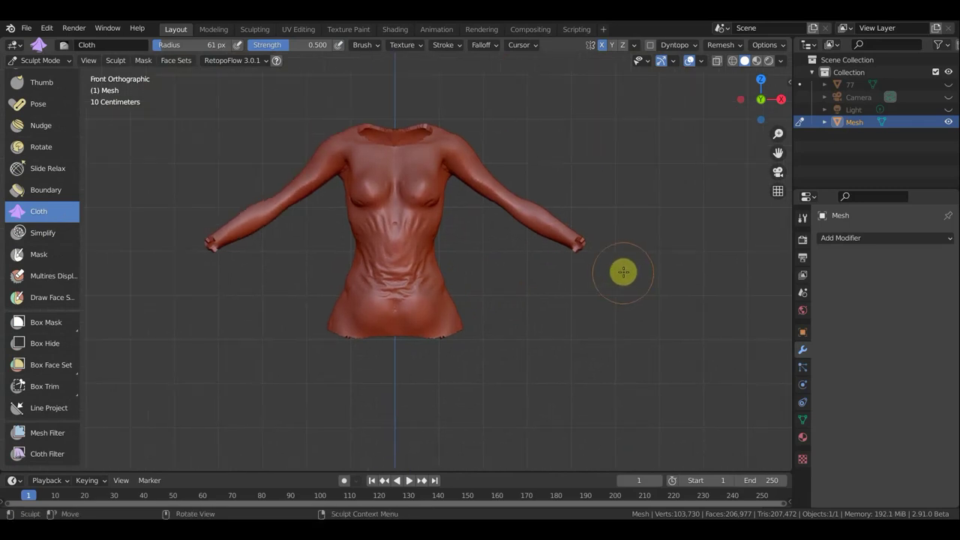
scroll(625, 277, "down", 3)
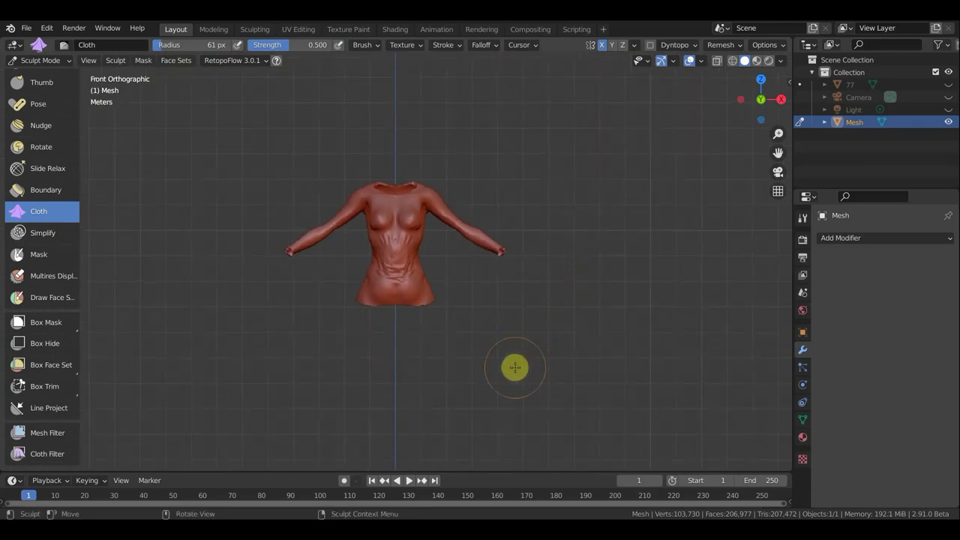
middle_click_drag(550, 293, 574, 244, "shift")
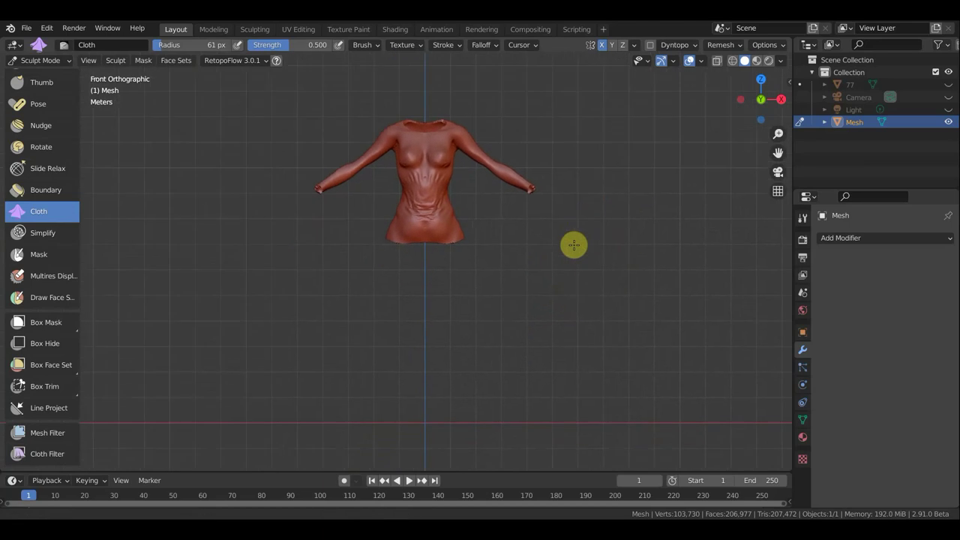
- Unhide base body 77 in the Outliner and switch the top into Edit Mode
left_click(948, 84)
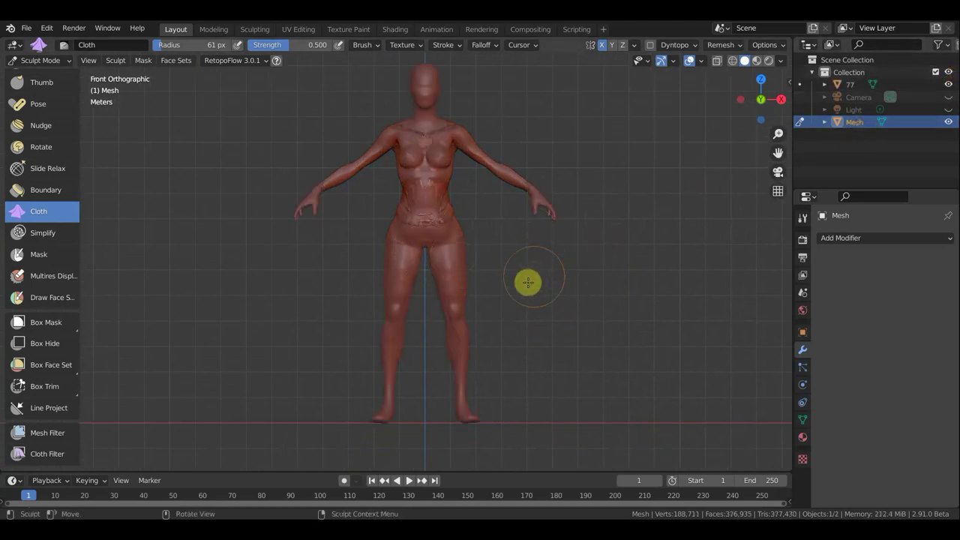
left_click(48, 60)
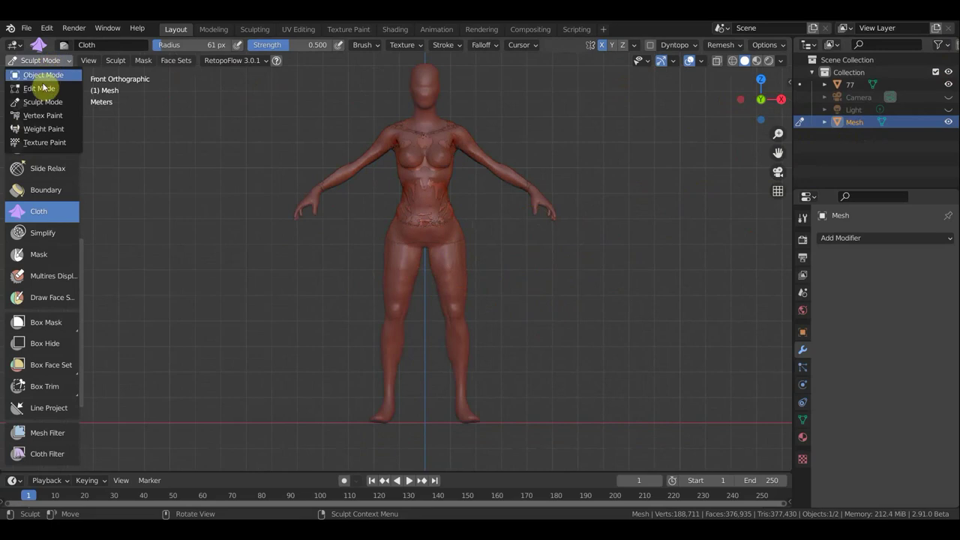
left_click(39, 88)
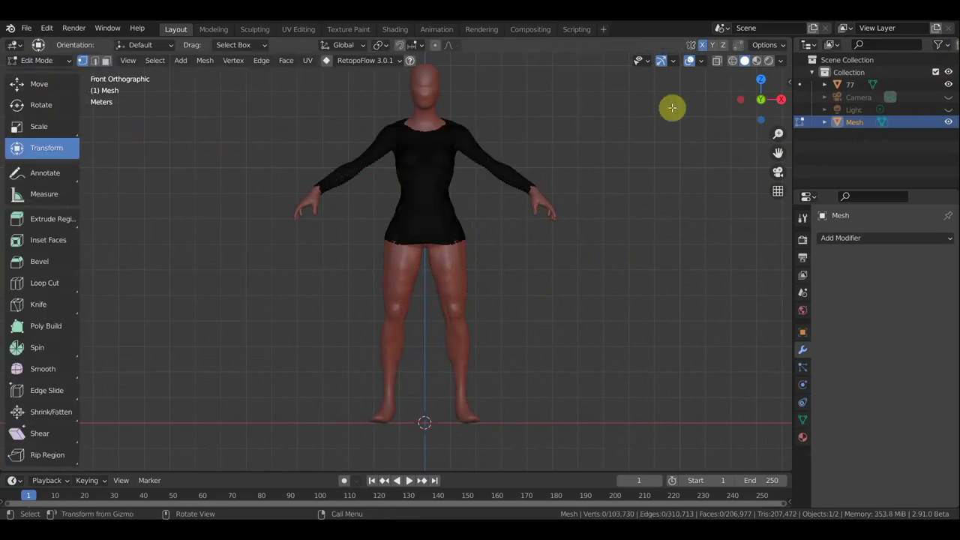
- In wireframe shading, box-select the band of faces along the top's lower edge
left_click(733, 61)
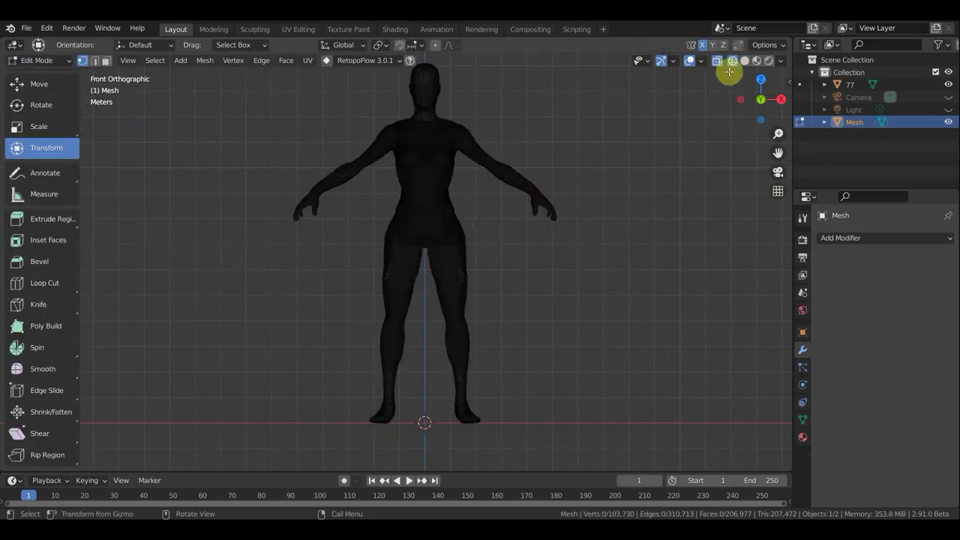
mouse_move(543, 334)
left_mouse_down()
mouse_move(355, 231)
mouse_move(364, 203)
mouse_move(394, 213)
mouse_move(351, 203)
mouse_move(371, 200)
mouse_move(357, 197)
left_mouse_up()
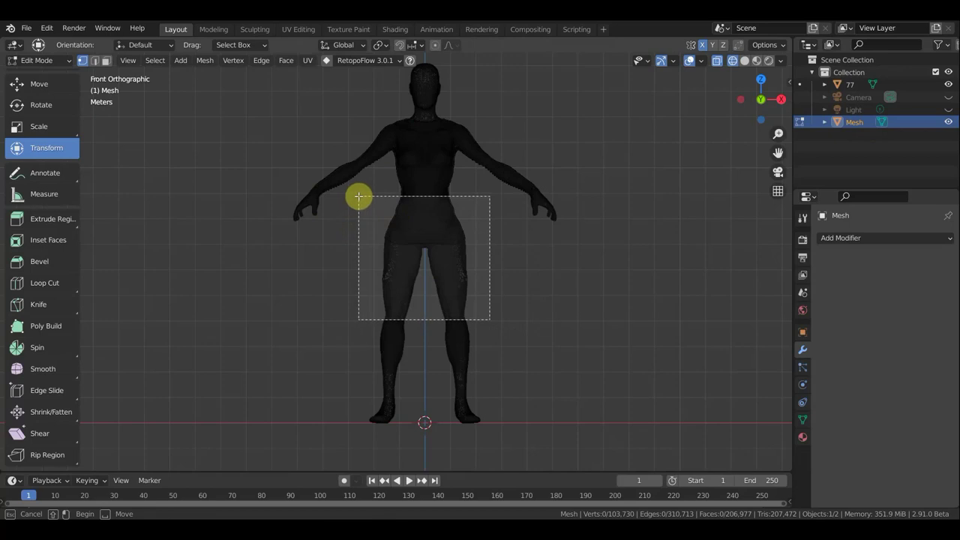
left_click_drag(359, 197, 363, 199)
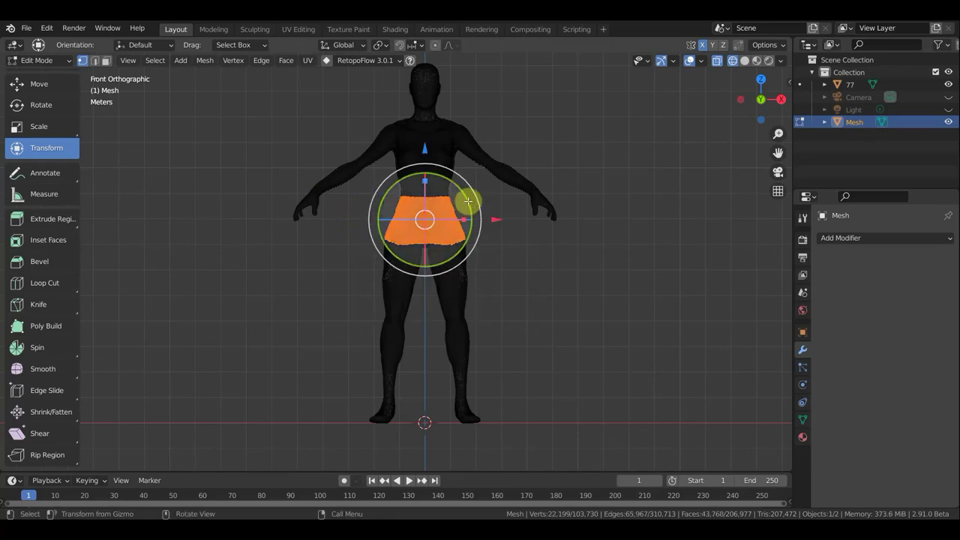
left_click(557, 279)
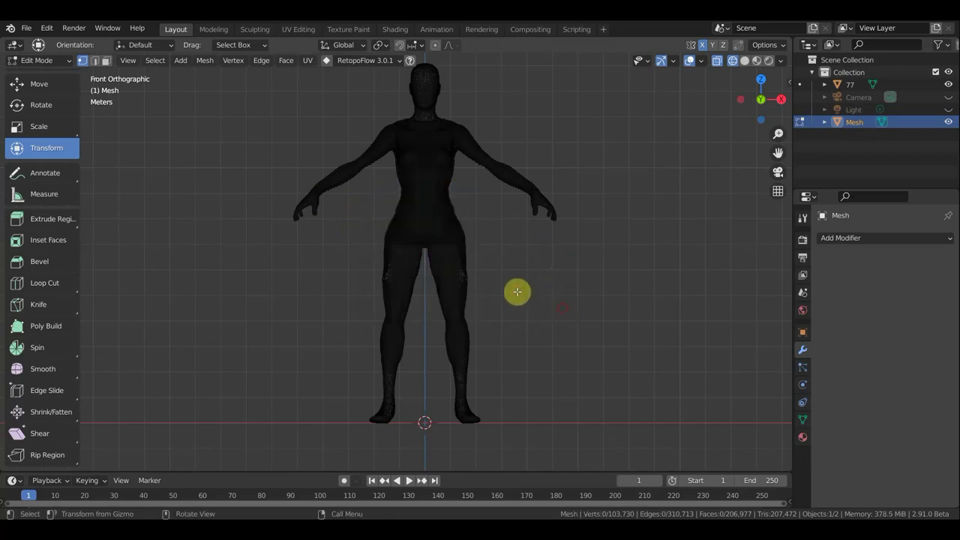
left_click_drag(563, 309, 356, 229)
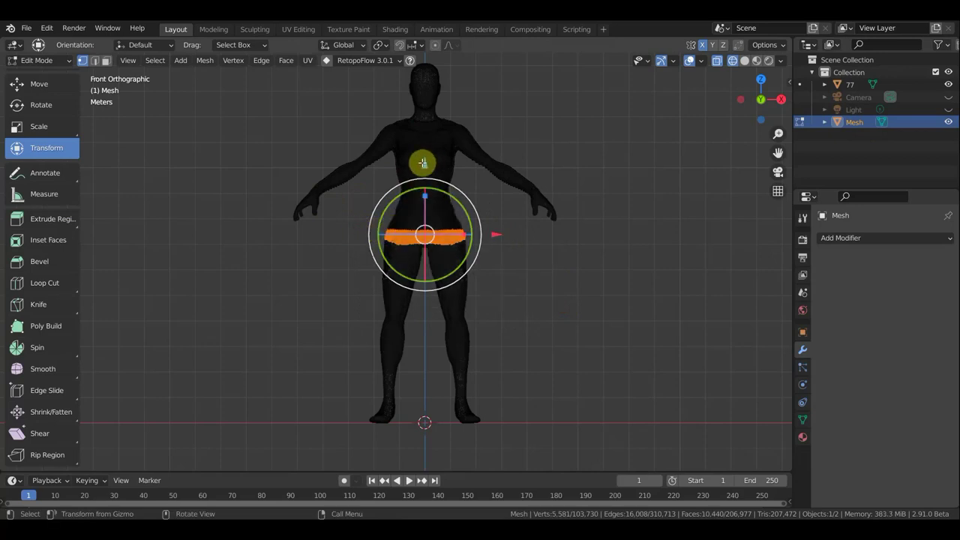
- Pull the hem down to the feet and scale it wider into a flared skirt
left_click_drag(424, 174, 429, 345)
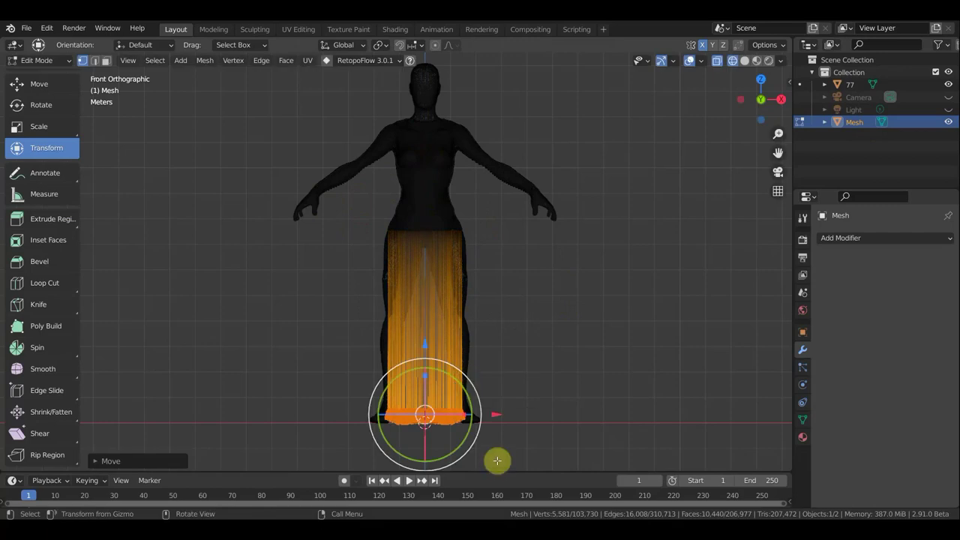
key("s")
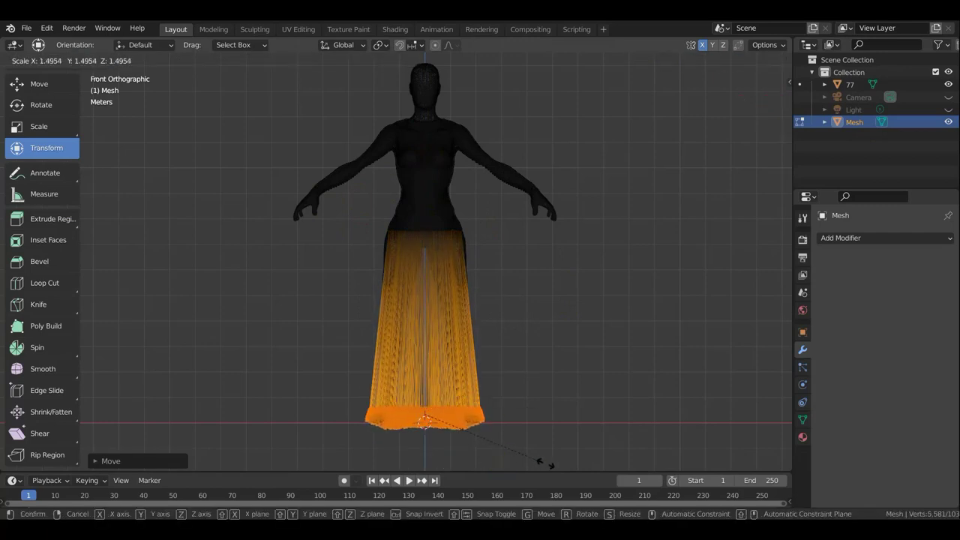
left_click(548, 464)
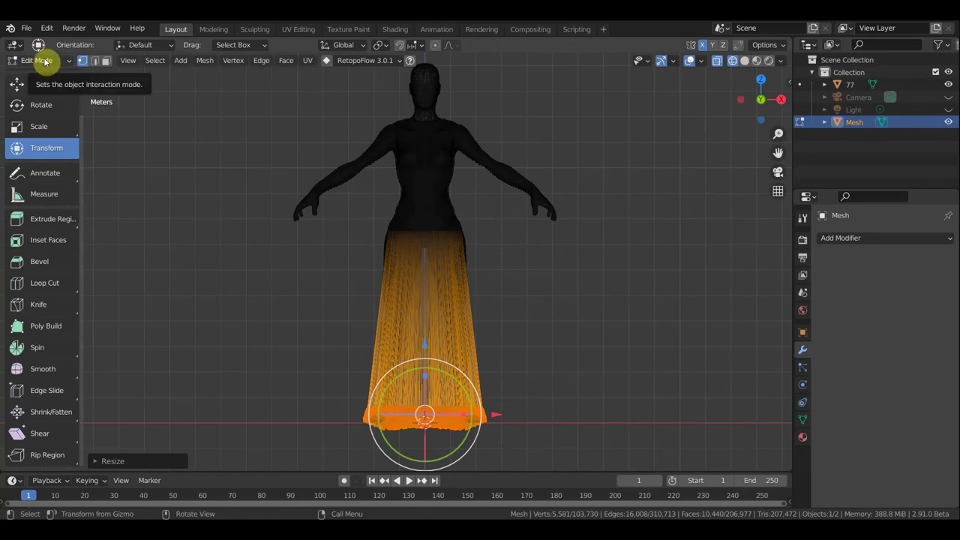
key("alt+a")
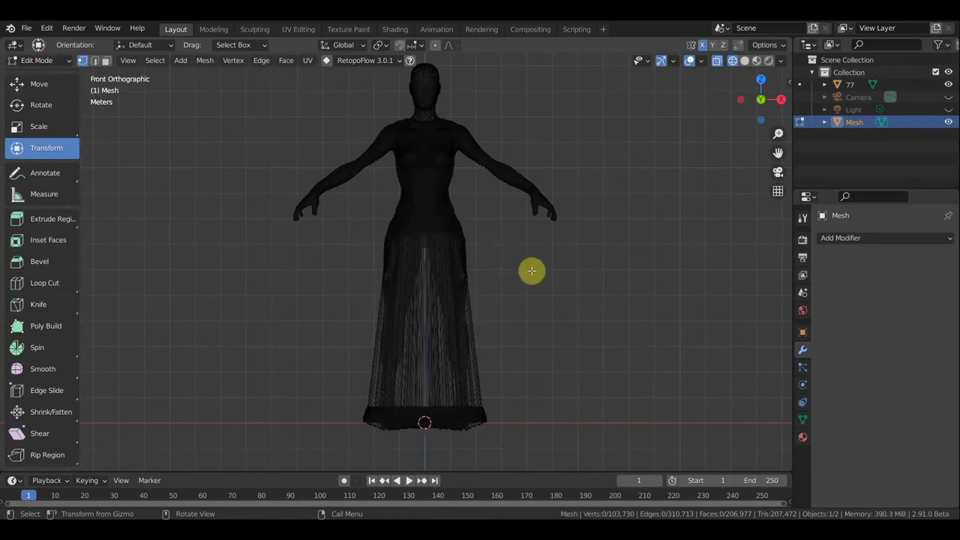
scroll(529, 279, "up", 1)
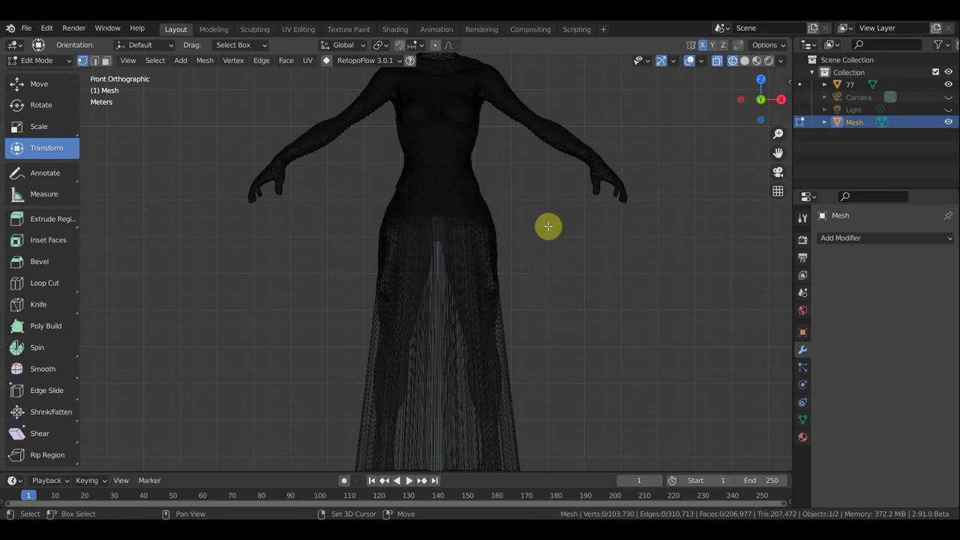
scroll(545, 193, "up", 1)
scroll(539, 257, "down", 2)
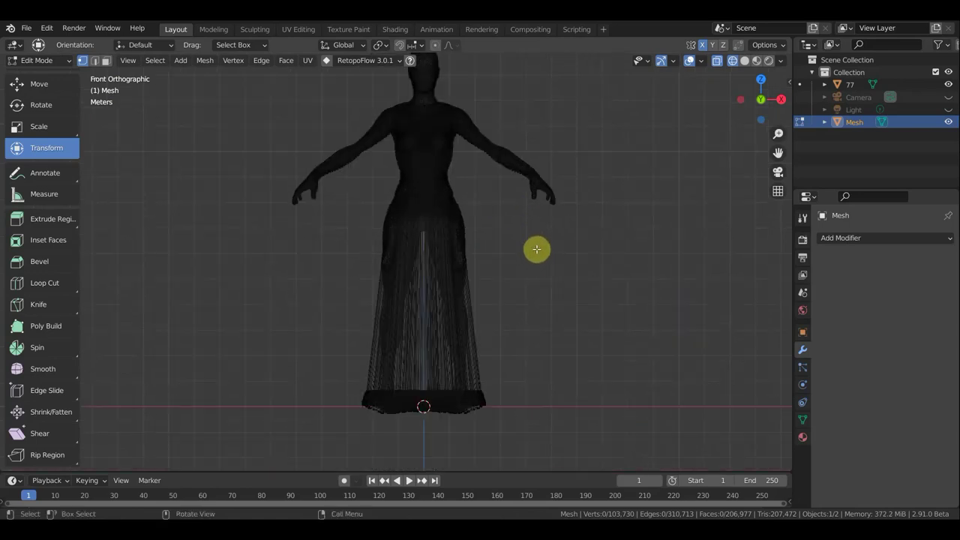
middle_click_drag(533, 292, 532, 313, "shift")
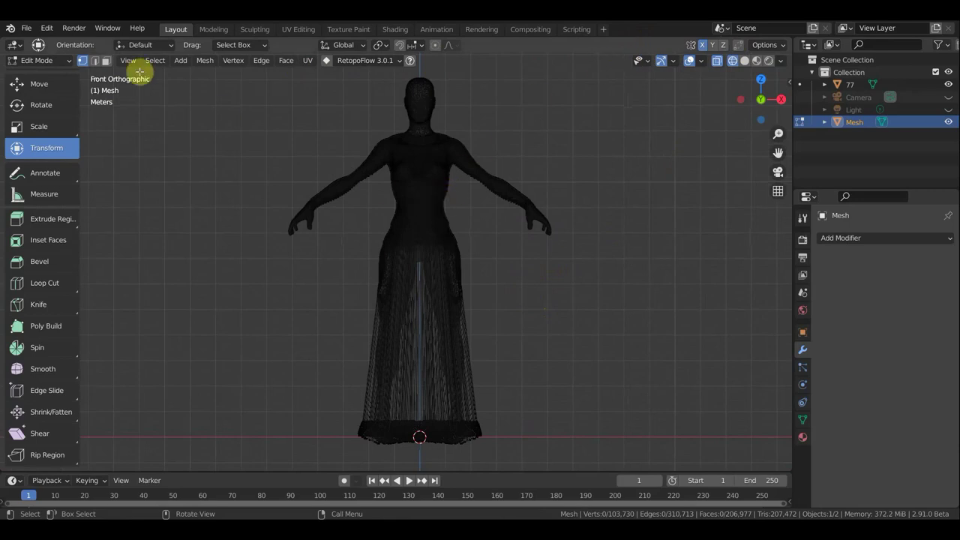
left_click(47, 66)
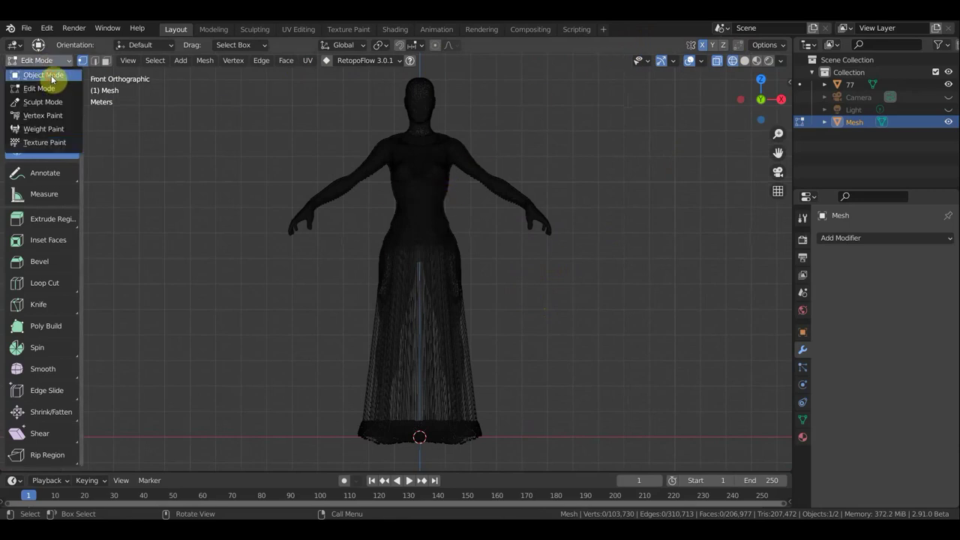
- Switch the dress from Edit Mode to Sculpt Mode with solid shading
left_click(53, 77)
left_click(52, 66)
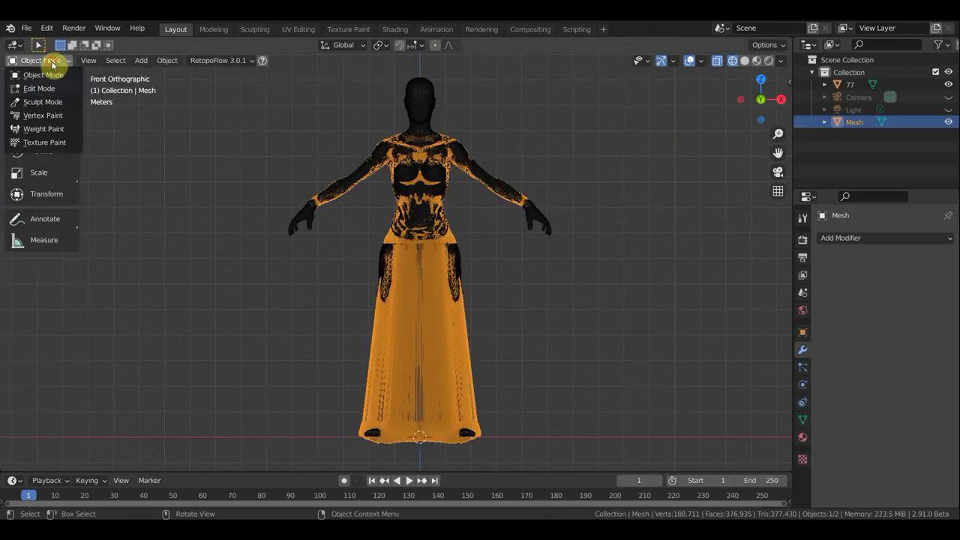
left_click(56, 102)
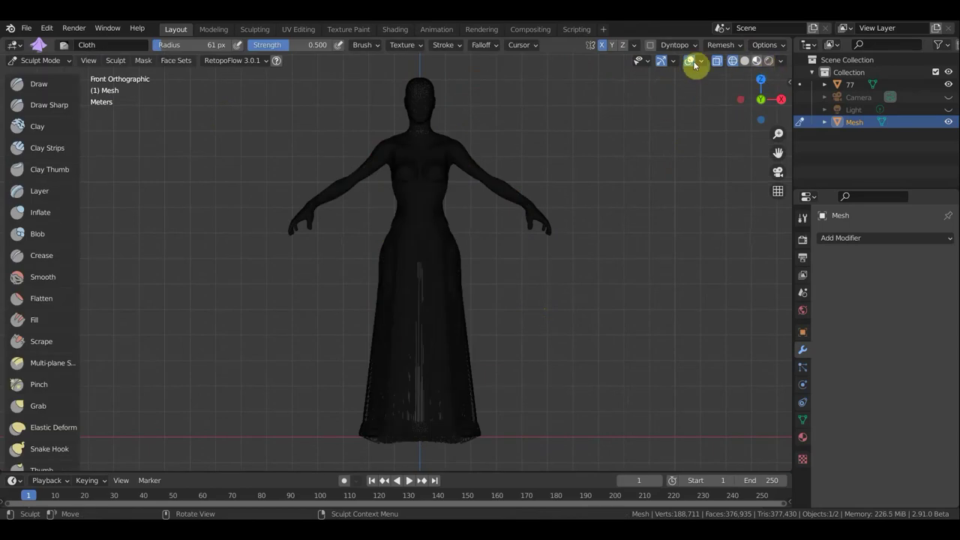
left_click(746, 60)
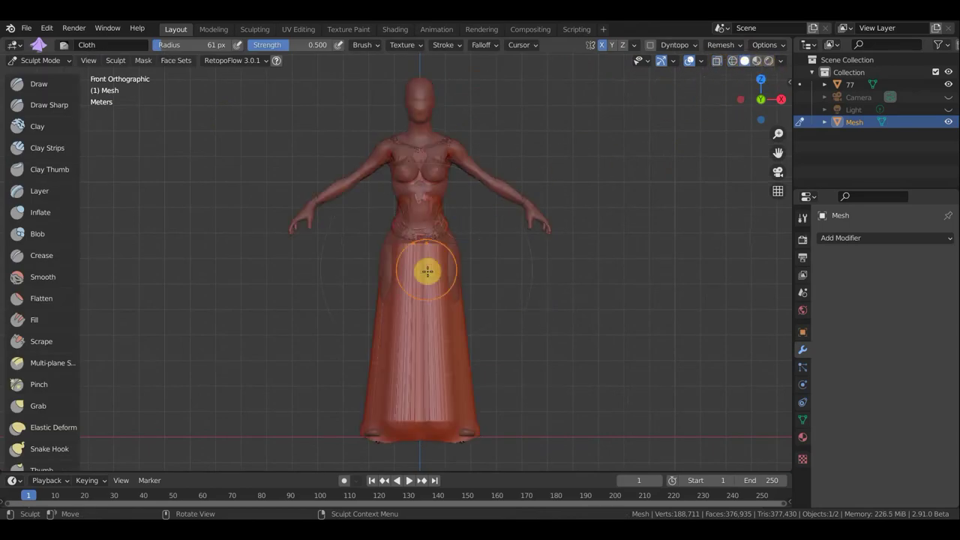
scroll(450, 261, "up", 2)
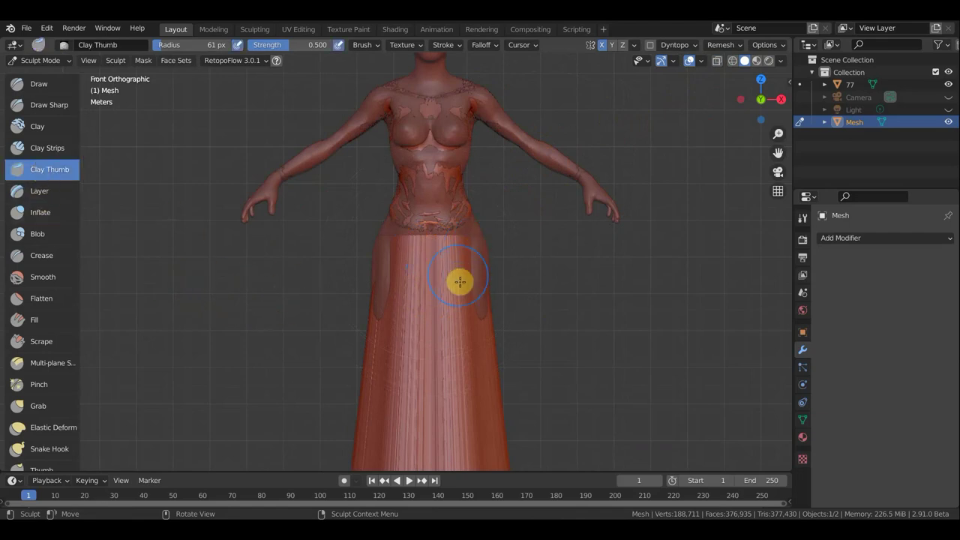
- Try a slight scale of the dress, undo it, and show the Add Modifier list
key("s")
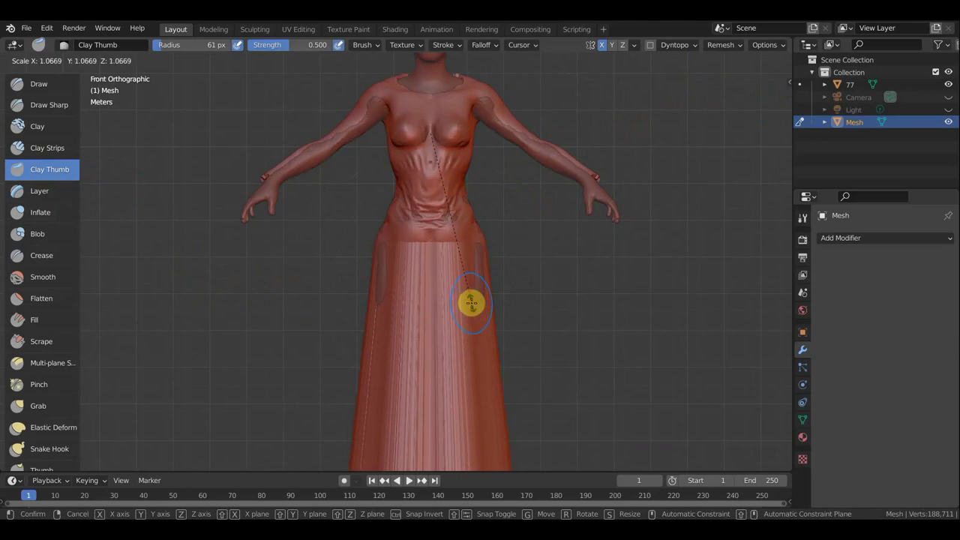
left_click(468, 299)
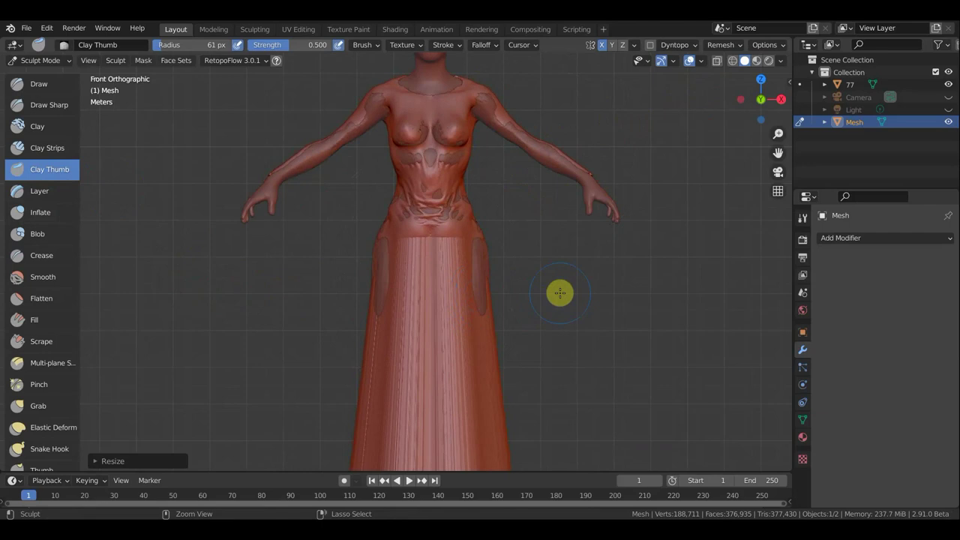
left_click(560, 292, "ctrl")
key("ctrl+z")
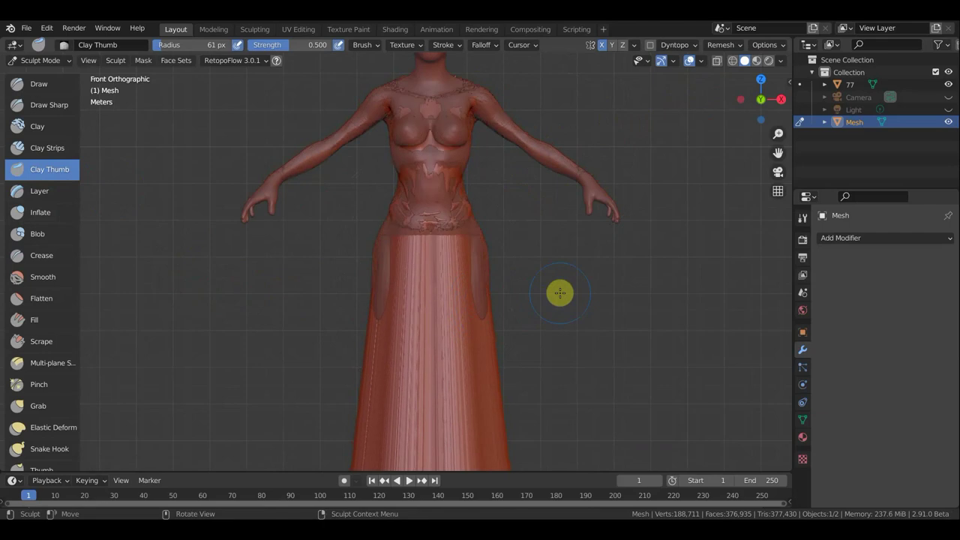
scroll(645, 268, "down", 2)
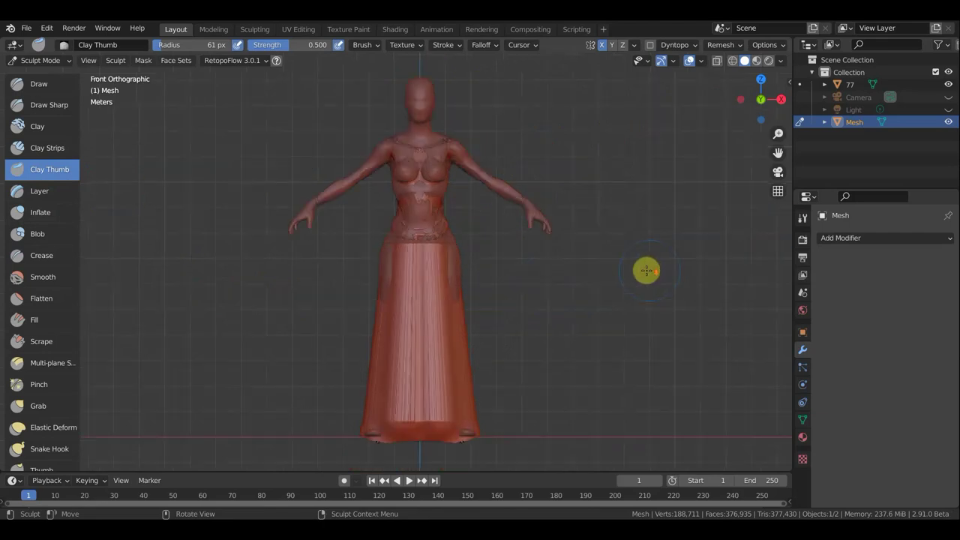
left_click(849, 239)
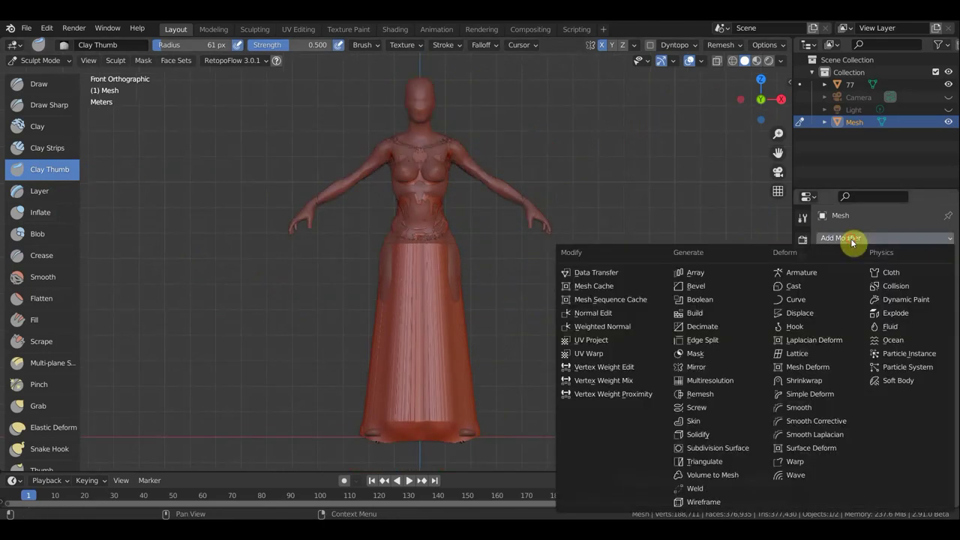
- Add a Solidify modifier to the dress, then delete it
left_click(707, 436)
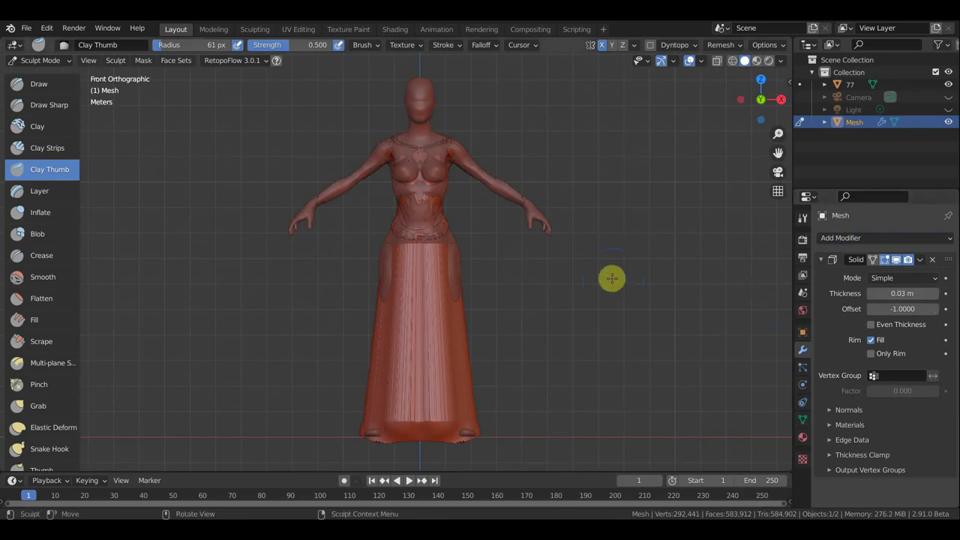
scroll(588, 270, "up", 2)
scroll(588, 270, "up", 1)
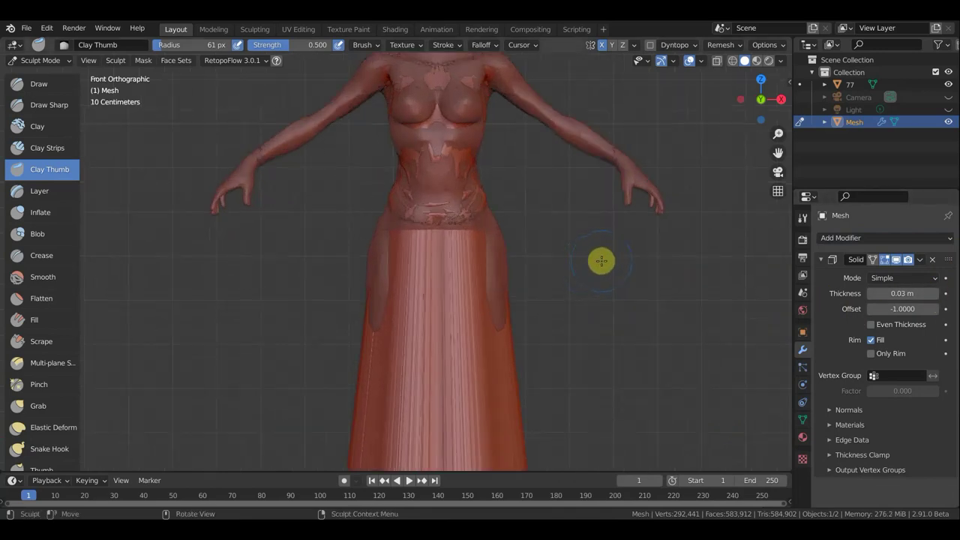
left_click(935, 262)
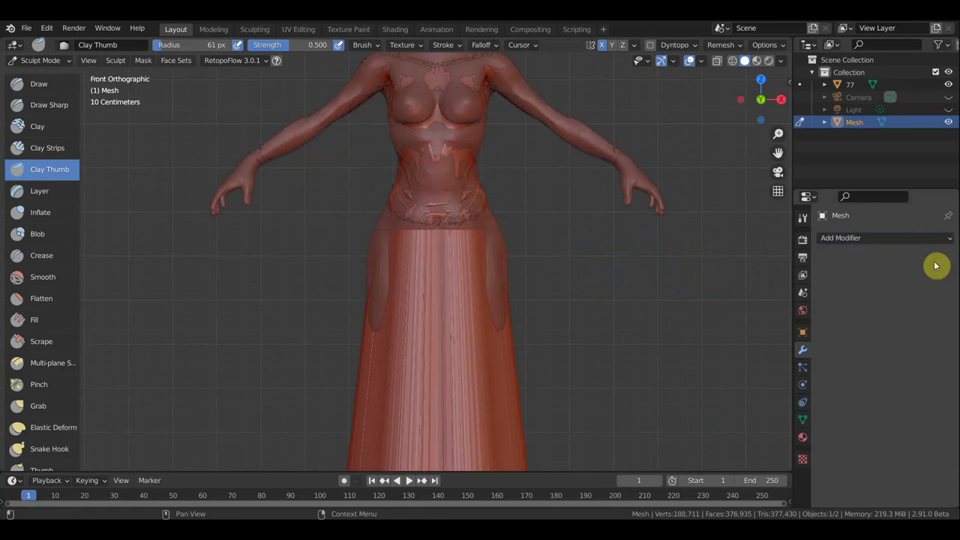
- Orbit to the figure's back and undo to before the Solidify modifier
scroll(459, 262, "down", 1)
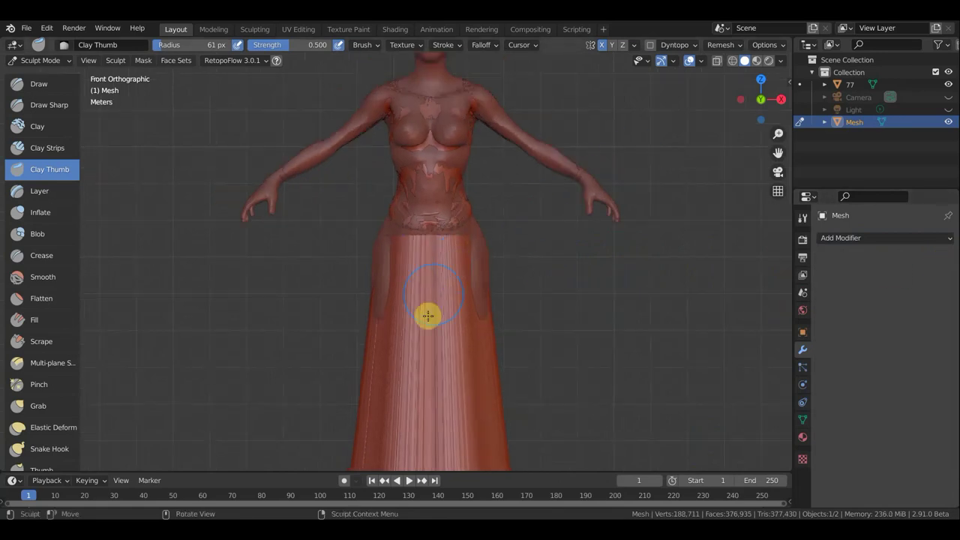
scroll(433, 369, "down", 1)
scroll(409, 372, "down", 1)
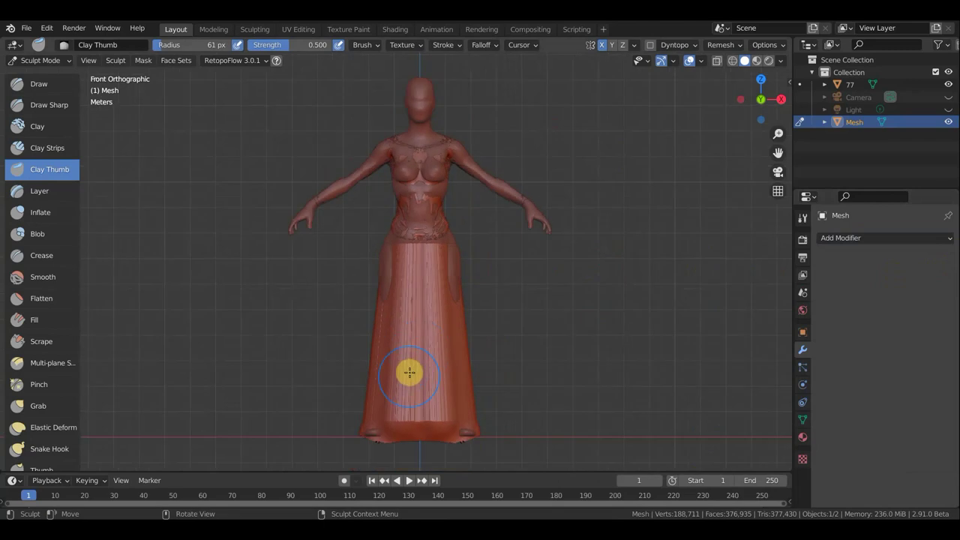
middle_click_drag(544, 340, 262, 349)
scroll(319, 315, "up", 2)
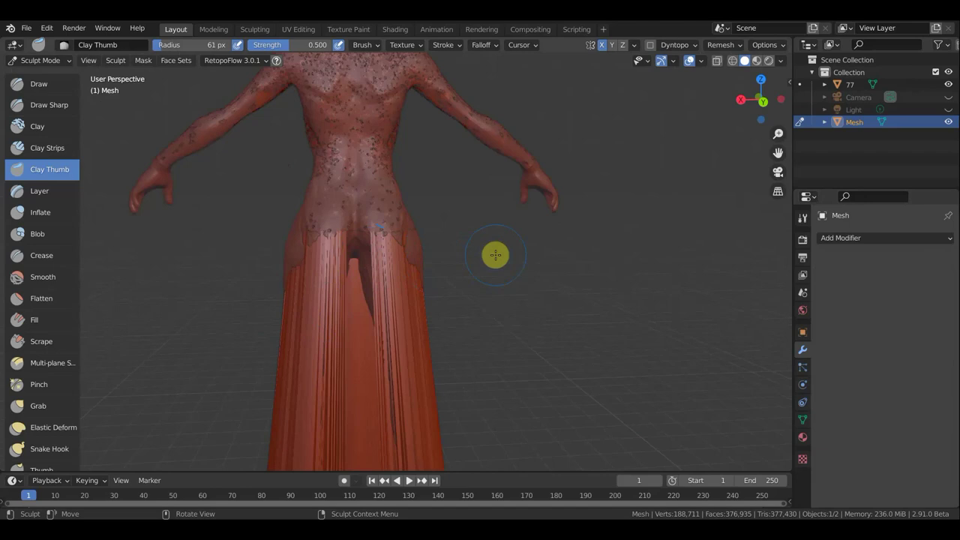
key("ctrl+shift+s")
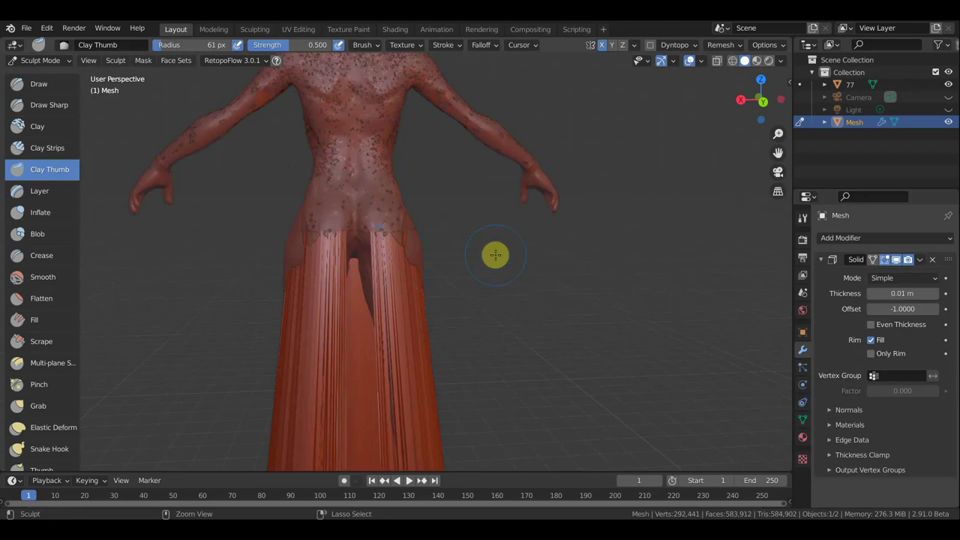
key("ctrl+z")
- In Edit Mode, undo back to the waist ring and box-select the waist faces in X-ray
key("Tab")
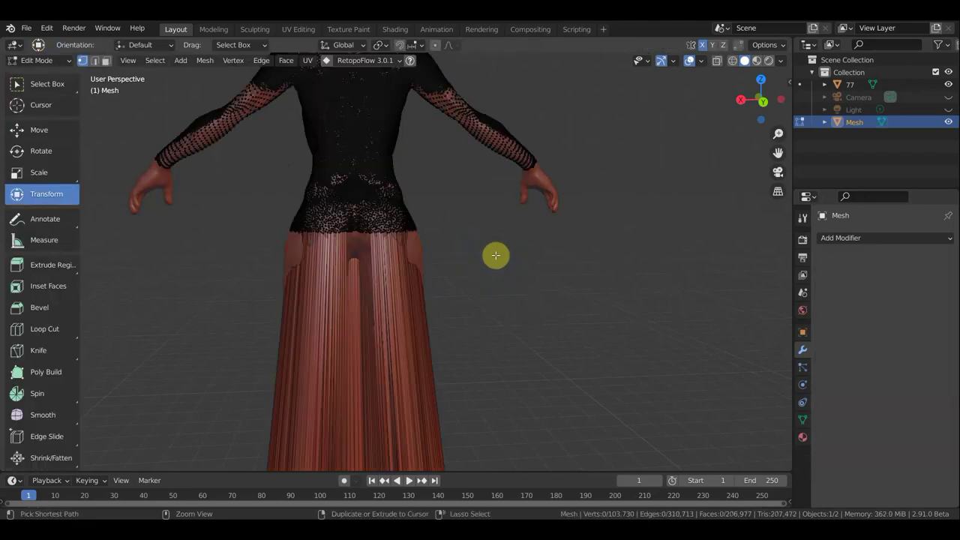
key("ctrl")
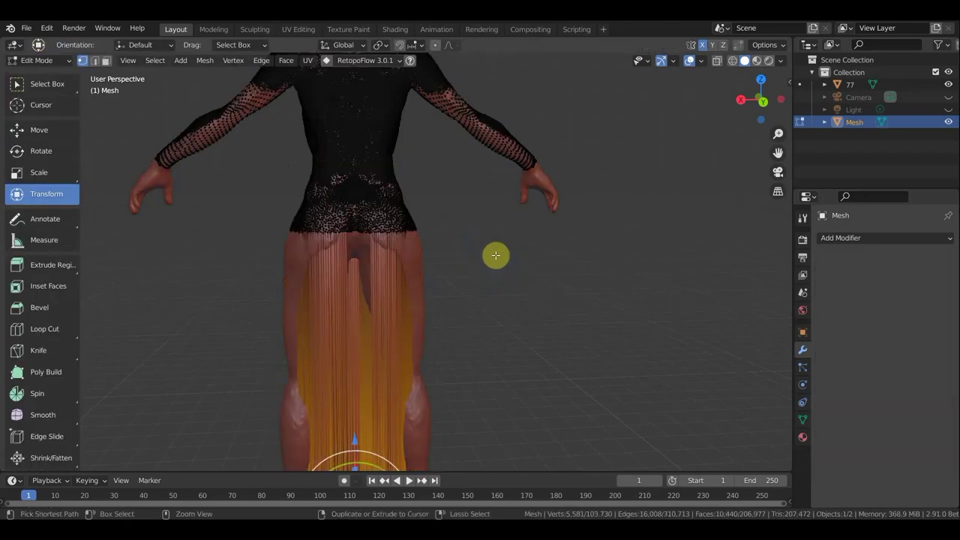
key("ctrl+z")
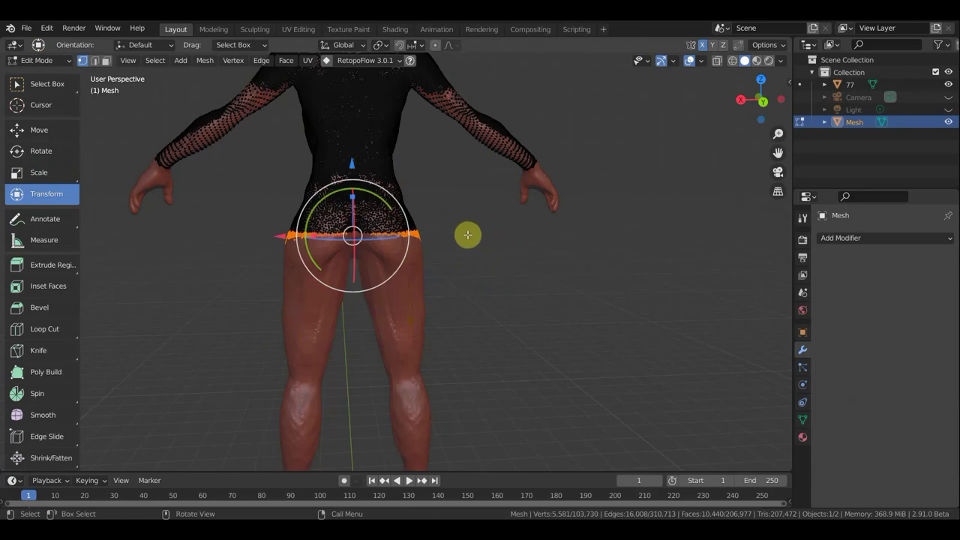
scroll(460, 241, "down", 2)
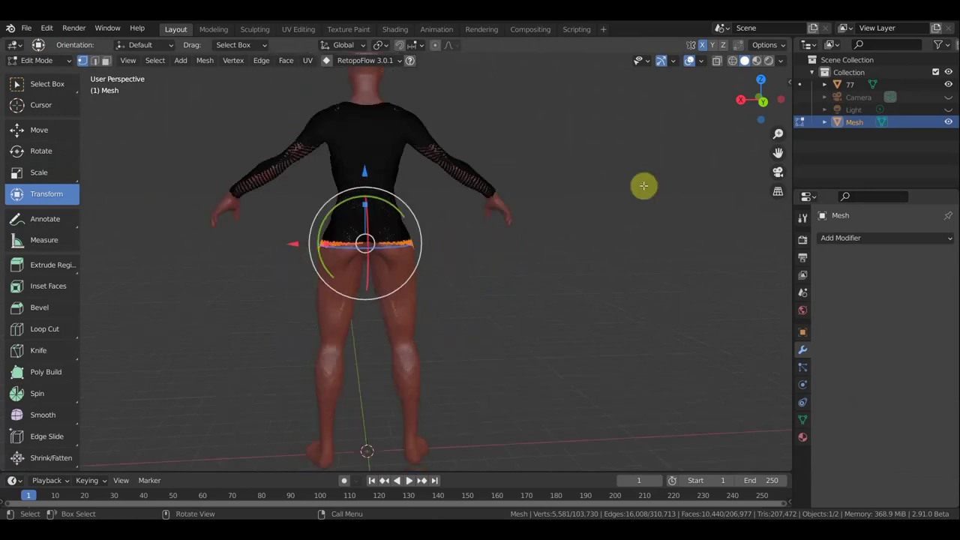
left_click(733, 61)
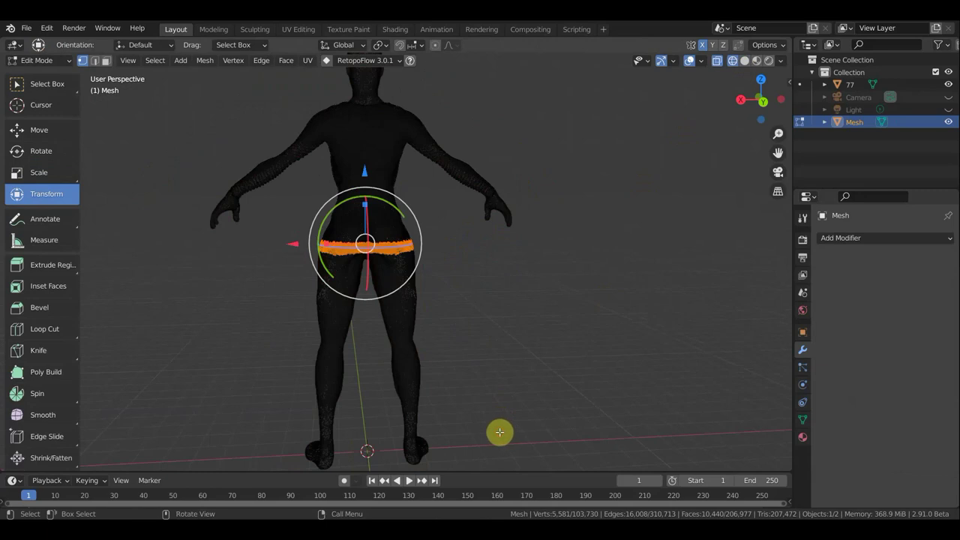
left_click(500, 432)
mouse_move(499, 430)
left_mouse_down()
mouse_move(295, 215)
mouse_move(302, 224)
left_mouse_up()
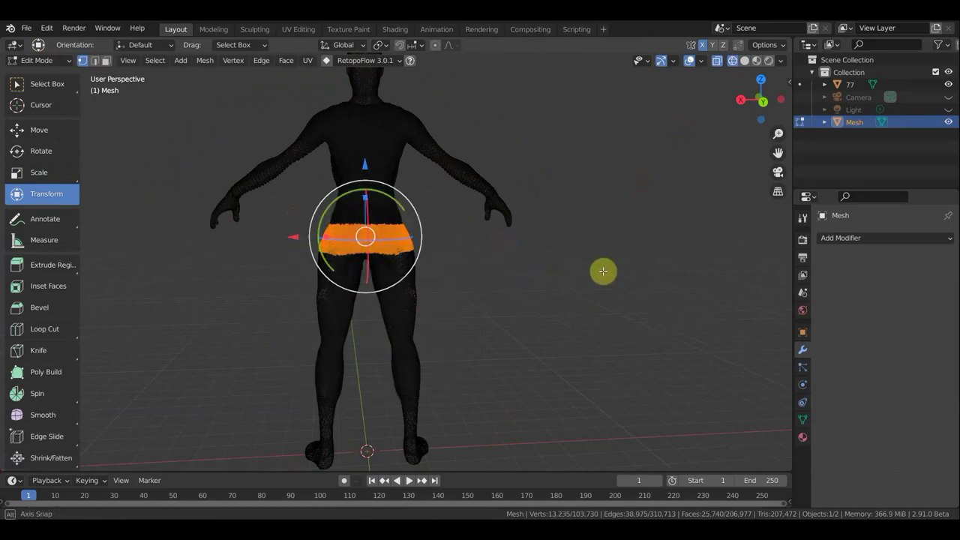
- Extrude the waist down to the feet, scale the hem about 1.58x, and return to Object Mode
middle_click_drag(603, 271, 667, 267)
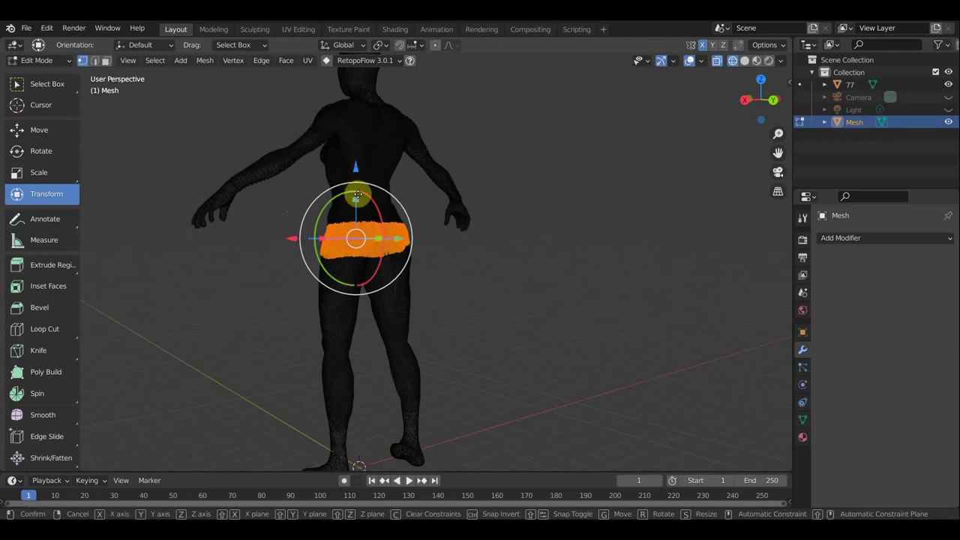
key("e")
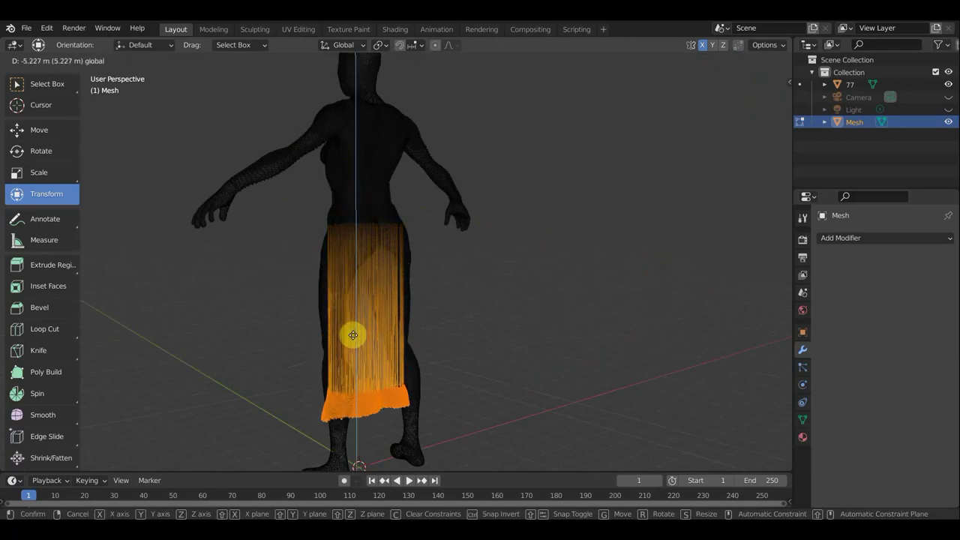
left_click(428, 330)
scroll(471, 322, "down", 2)
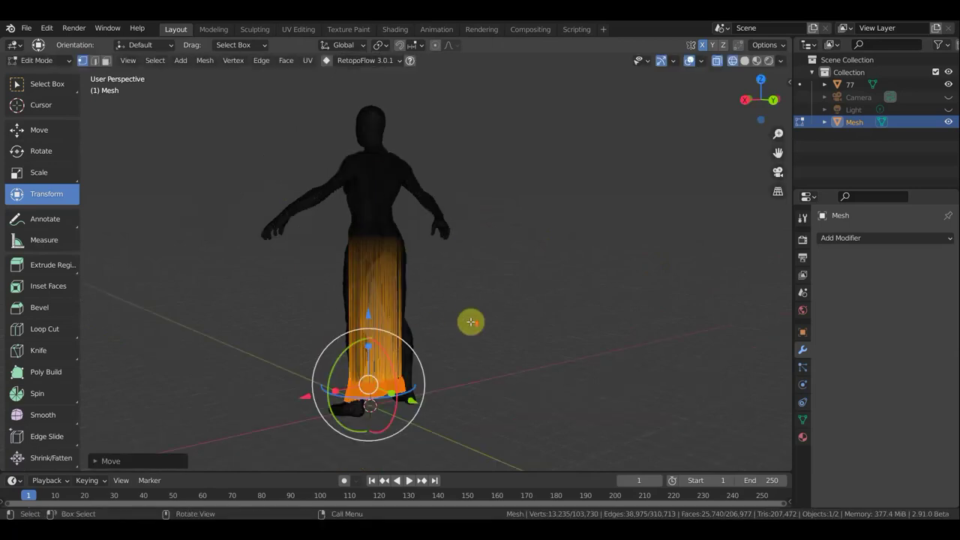
key("s")
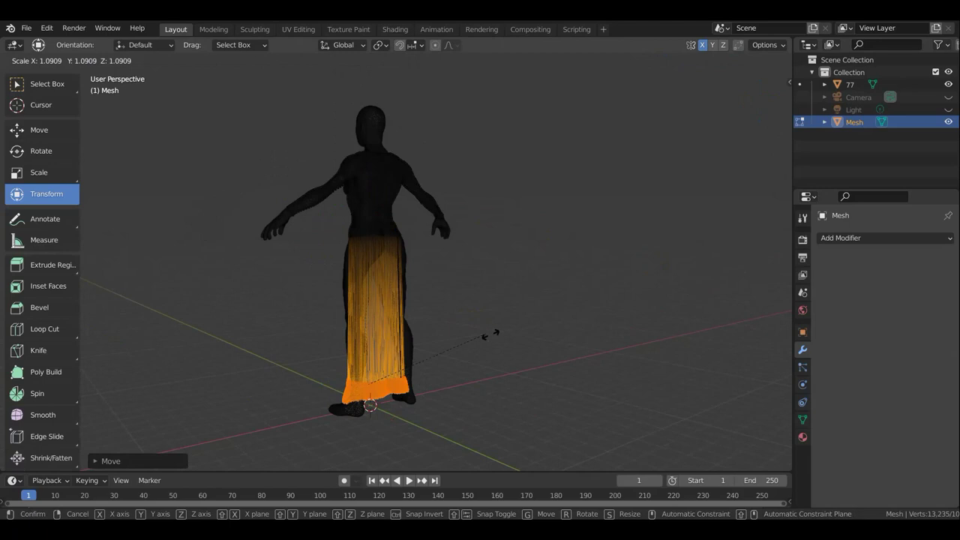
left_click(555, 343)
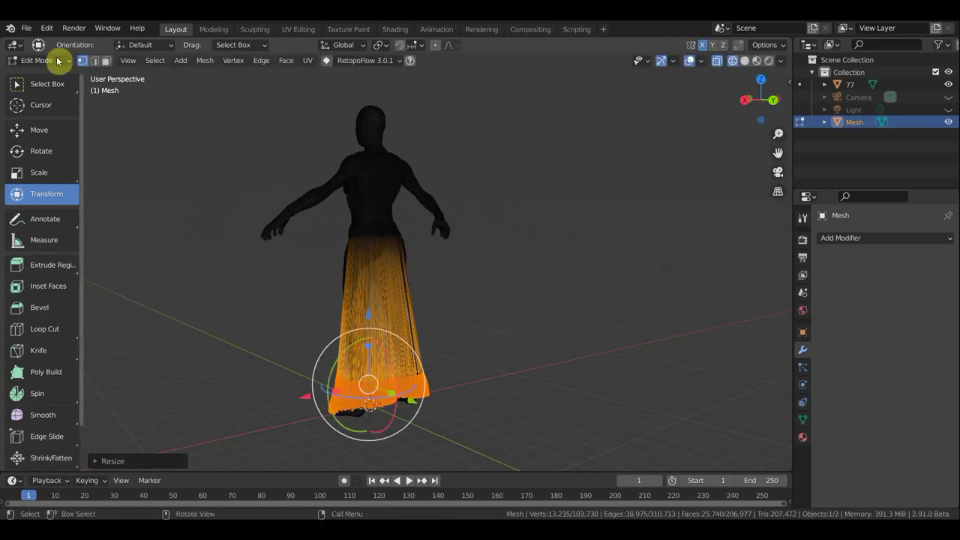
left_click(45, 62)
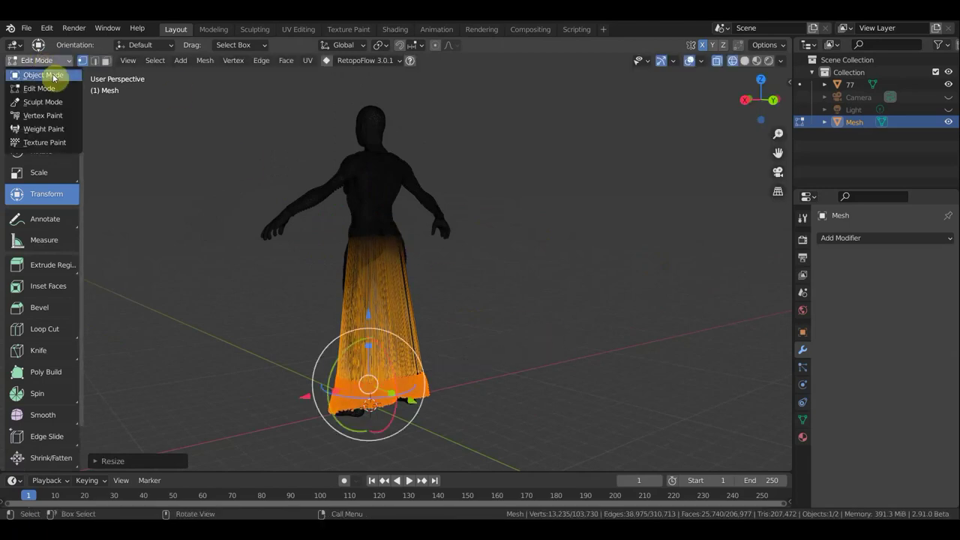
left_click(55, 77)
- Face the figure front-on in solid shading and put the dress into Sculpt Mode
mouse_move(333, 220)
middle_mouse_down()
mouse_move(457, 225)
mouse_move(591, 156)
middle_mouse_up()
left_click(744, 61)
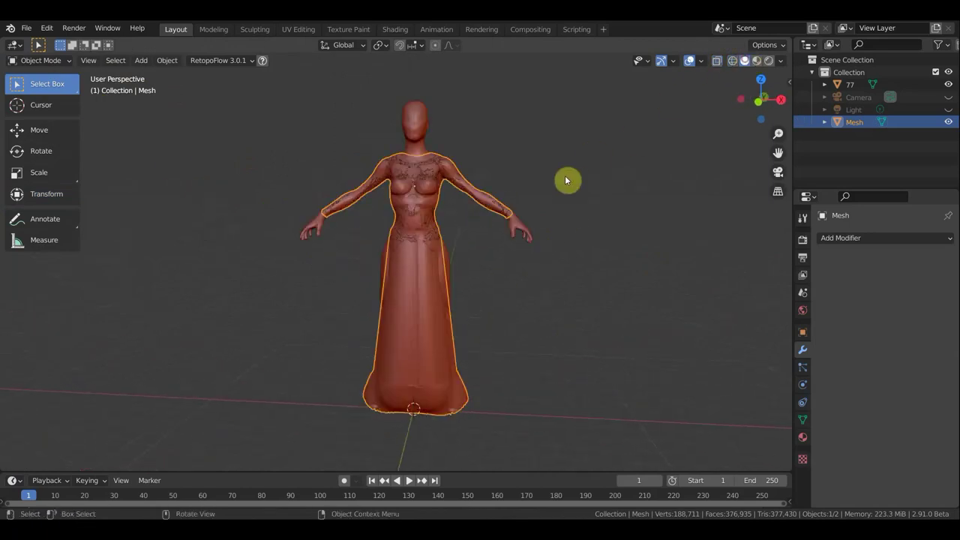
scroll(555, 187, "up", 2)
scroll(517, 217, "down", 1)
mouse_move(478, 247)
middle_mouse_down()
mouse_move(510, 257)
mouse_move(508, 239)
mouse_move(489, 250)
middle_mouse_up()
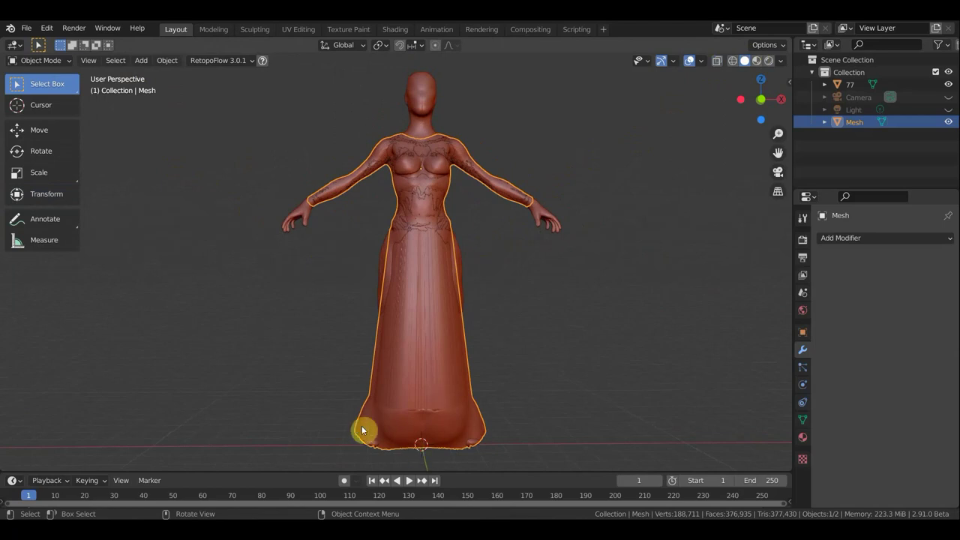
middle_click_drag(506, 371, 490, 372)
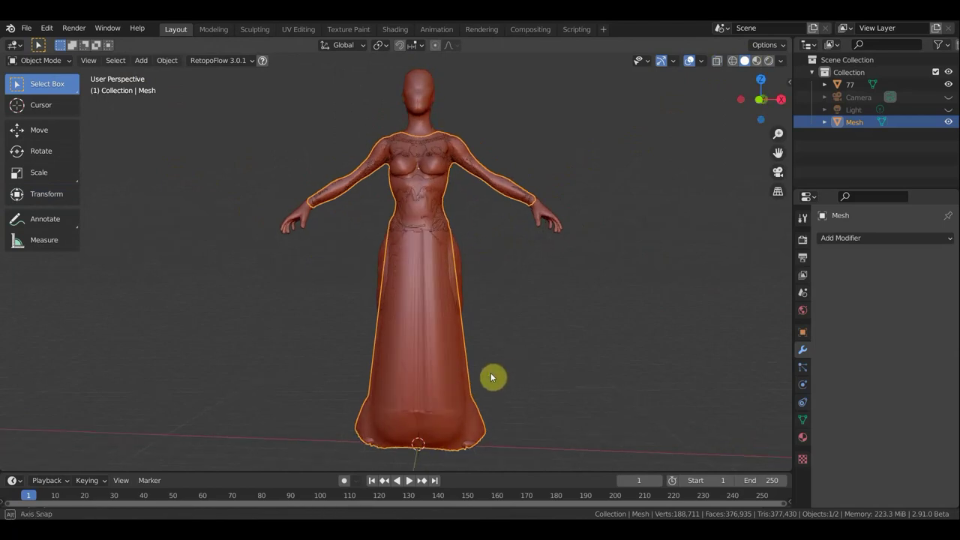
left_click(35, 60)
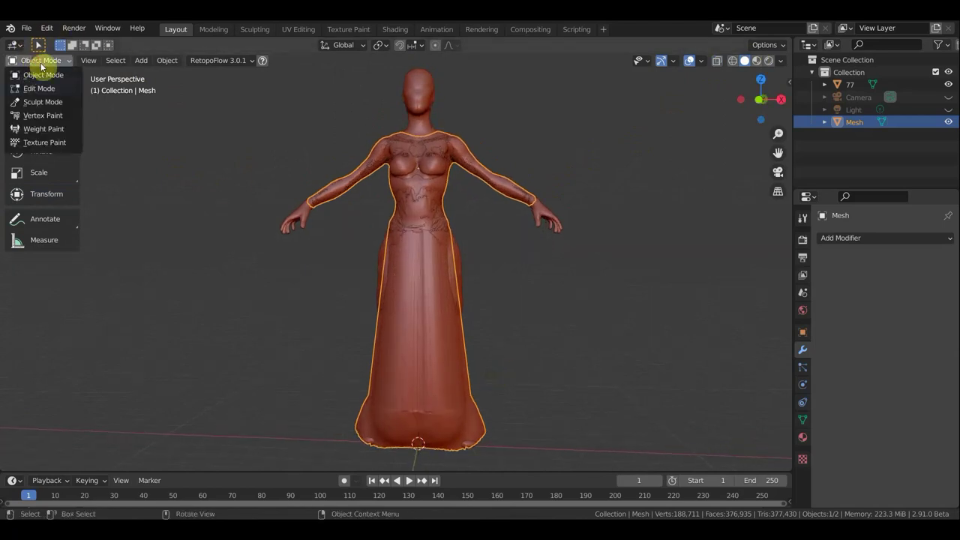
left_click(43, 101)
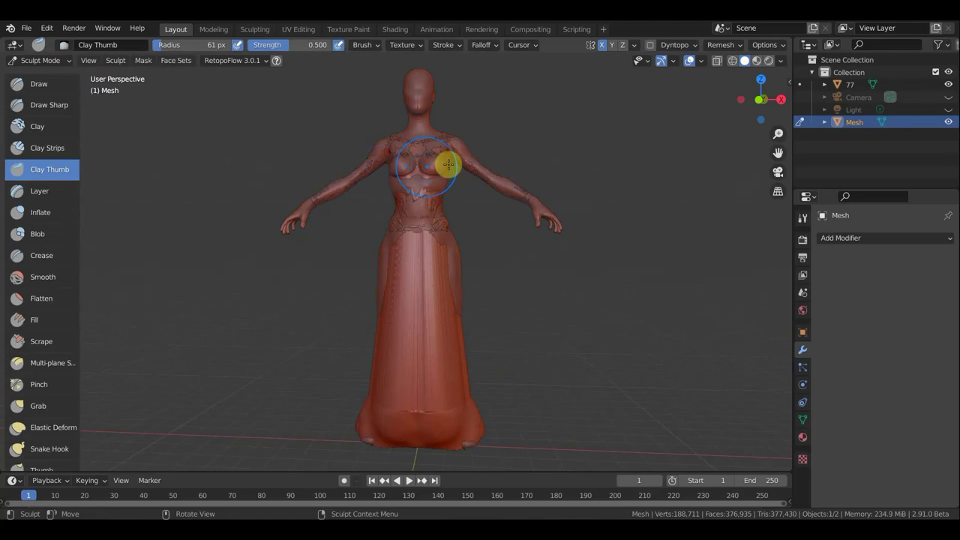
- Set the Remesh voxel size to 0.01 m and remesh the dress
left_click(740, 46)
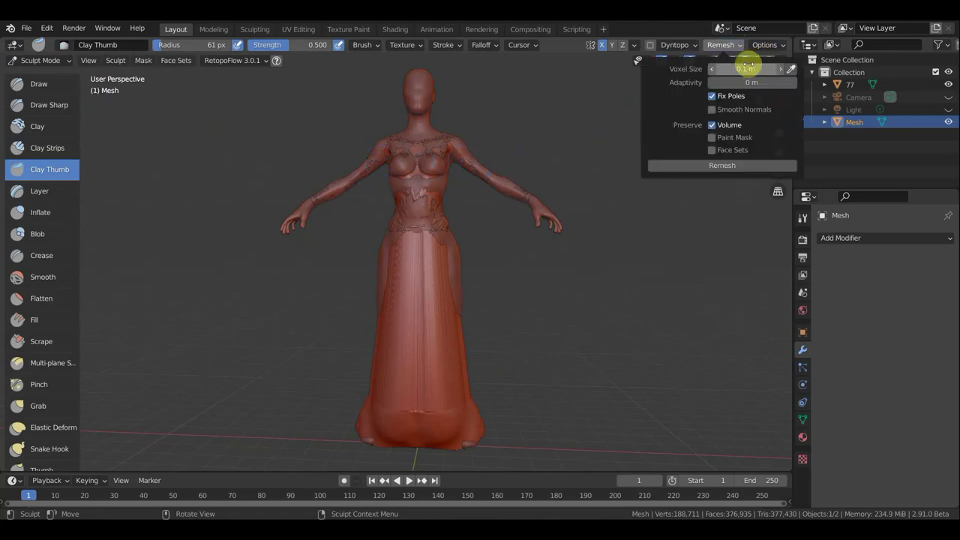
left_click(740, 69)
type("0")
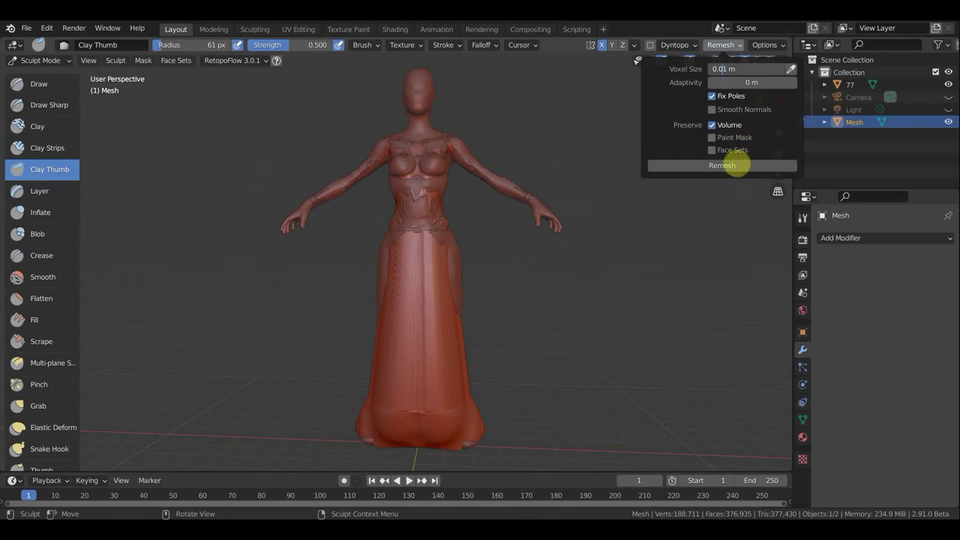
key("Return")
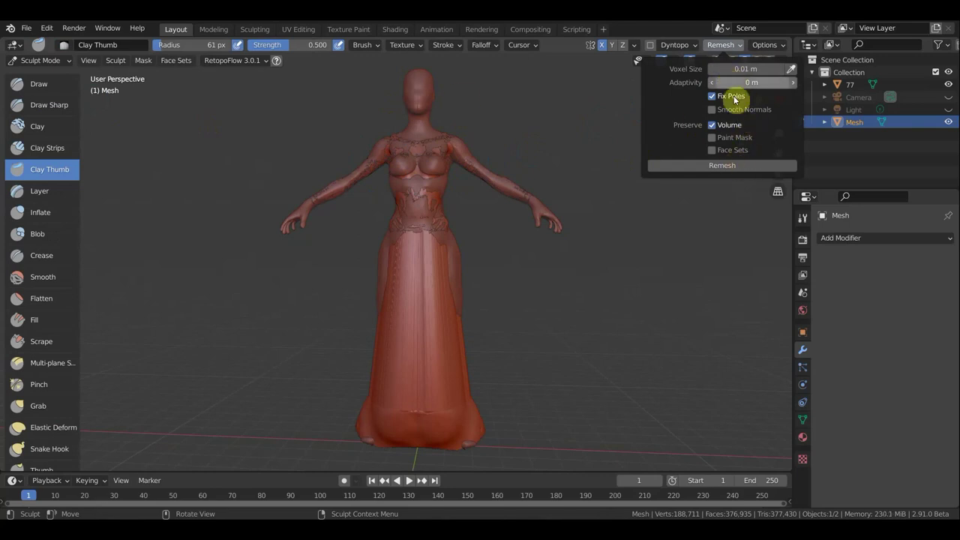
left_click(724, 165)
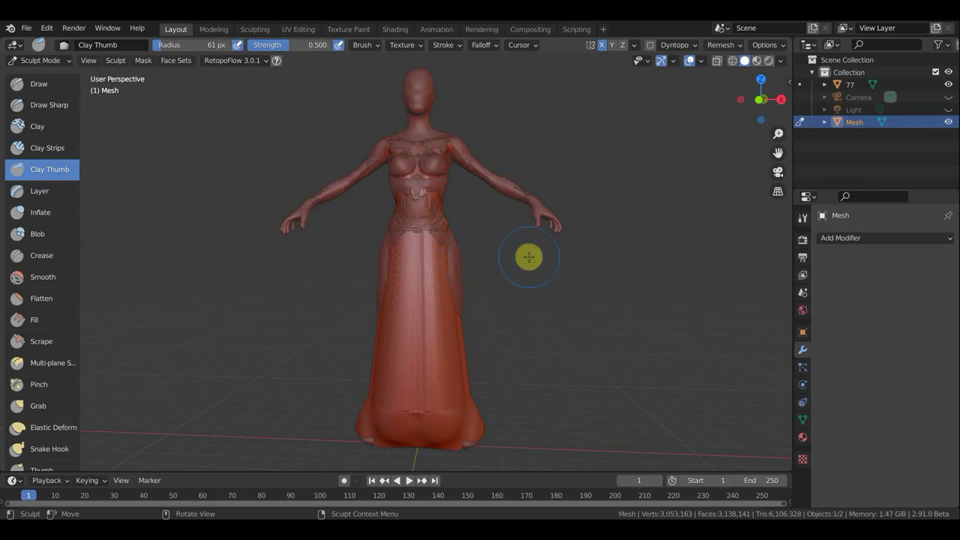
- Revert to the mesh before remeshing and re-enter Sculpt Mode in wireframe
key("ctrl+Tab")
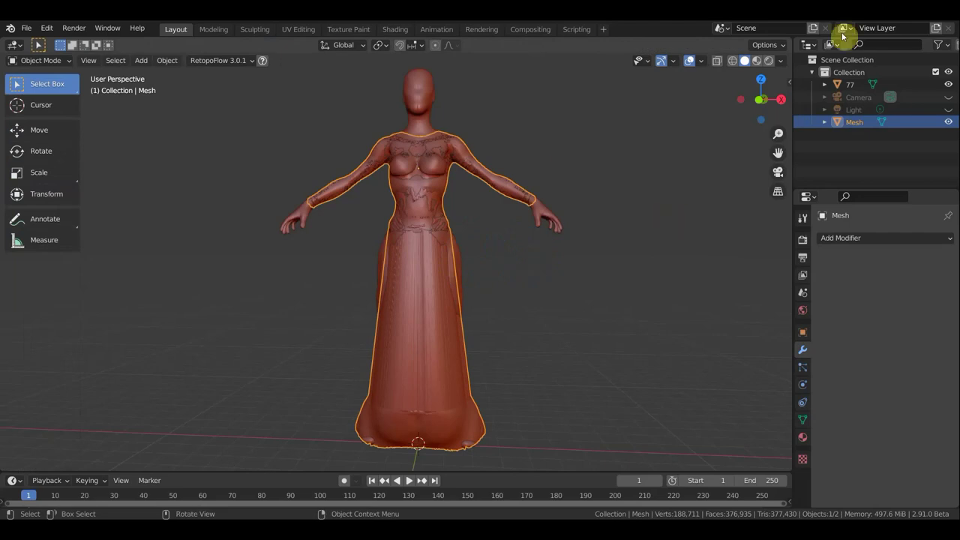
left_click(42, 60)
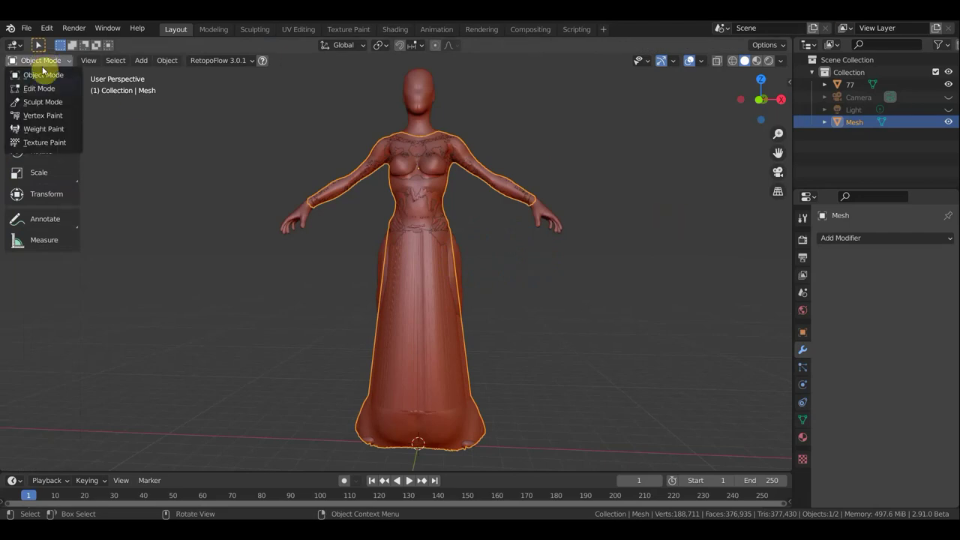
left_click(46, 101)
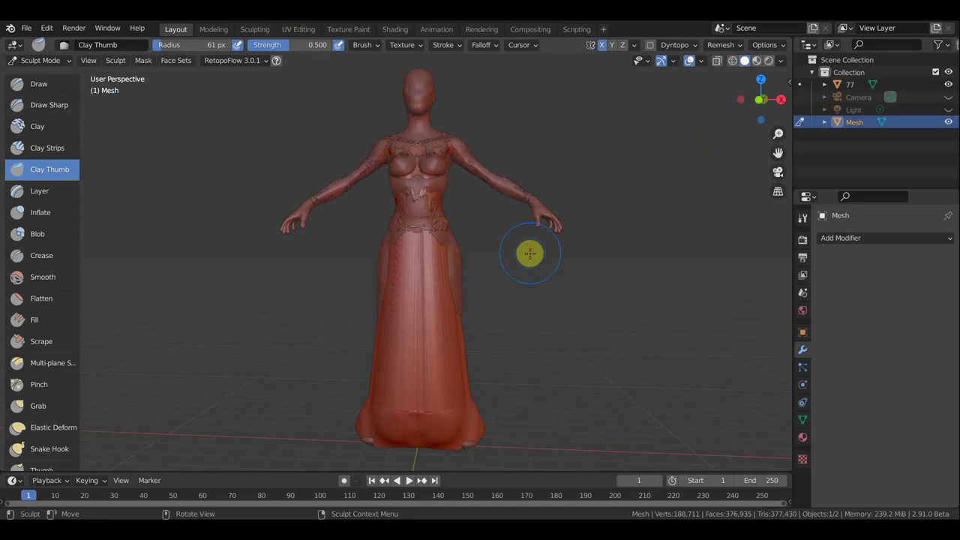
scroll(555, 236, "up", 3)
left_click(732, 60)
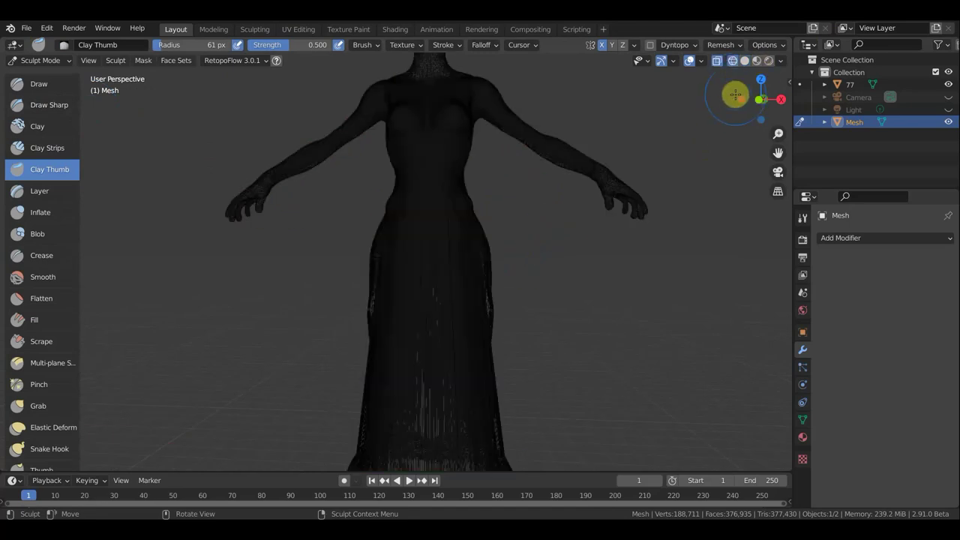
scroll(638, 241, "down", 1)
- Add a Decimate modifier at ratio 0.4041 and apply it, leaving about 127k vertices
left_click(833, 244)
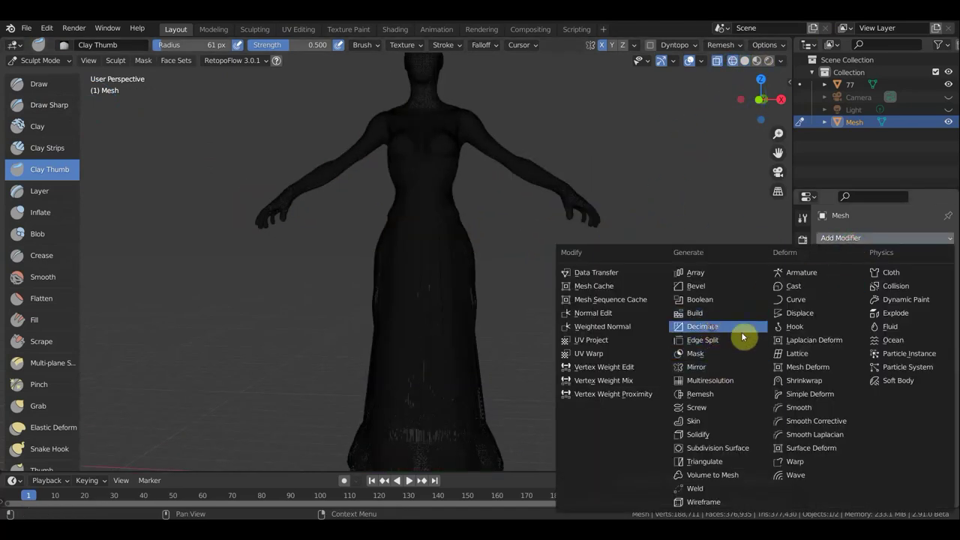
left_click(697, 327)
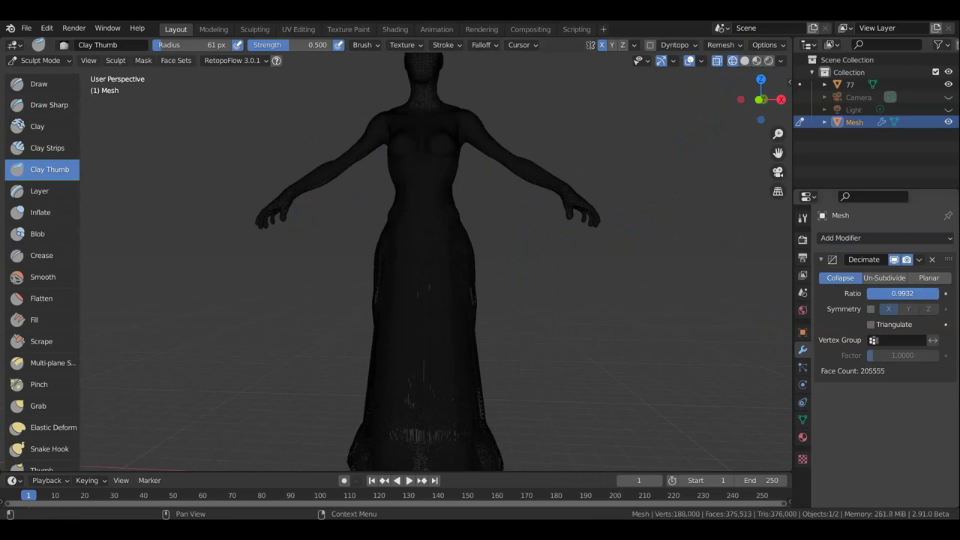
mouse_move(938, 293)
left_mouse_down()
mouse_move(869, 293)
mouse_move(897, 296)
left_mouse_up()
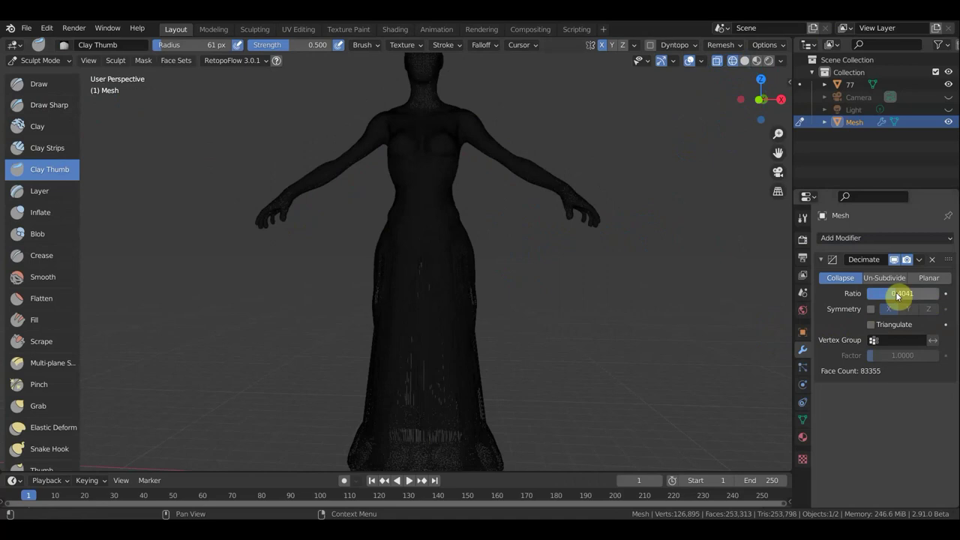
left_click(745, 61)
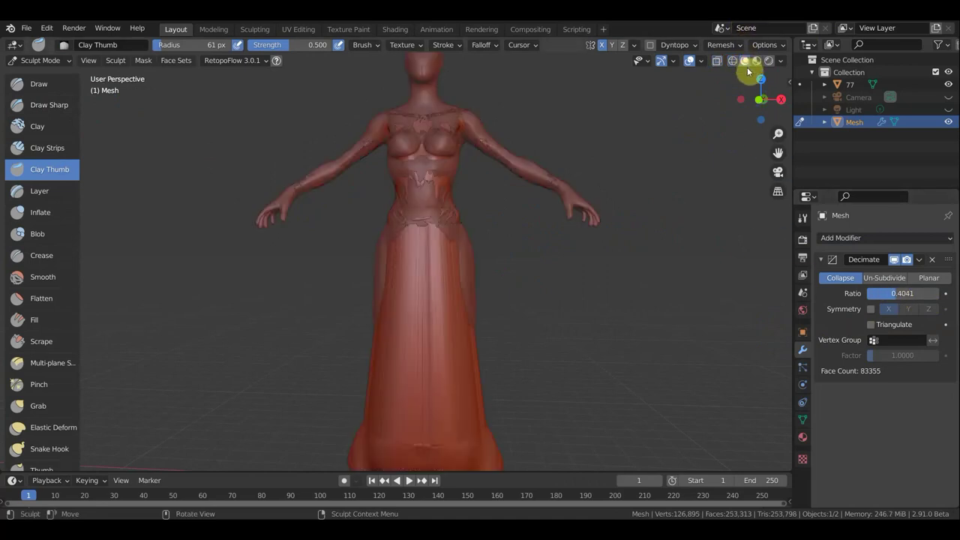
left_click(921, 261)
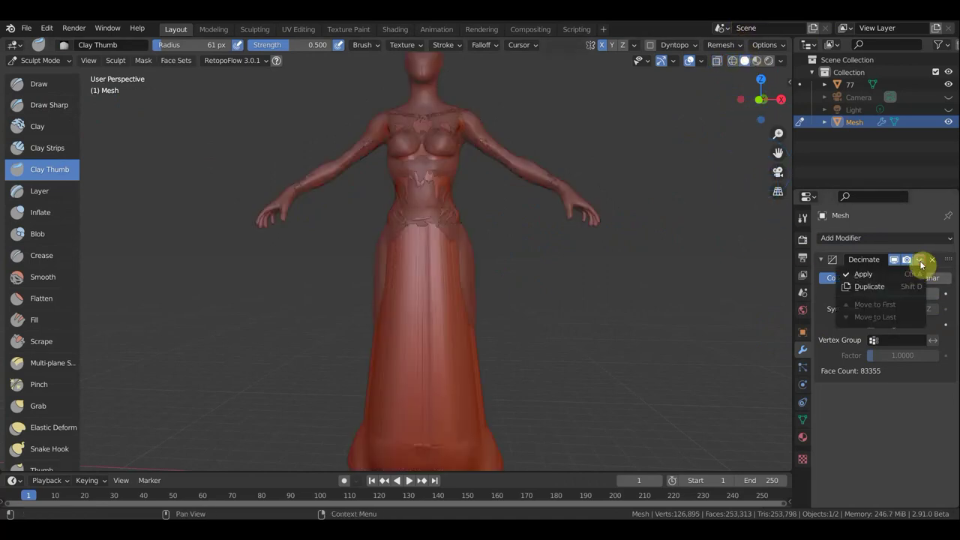
left_click(869, 274)
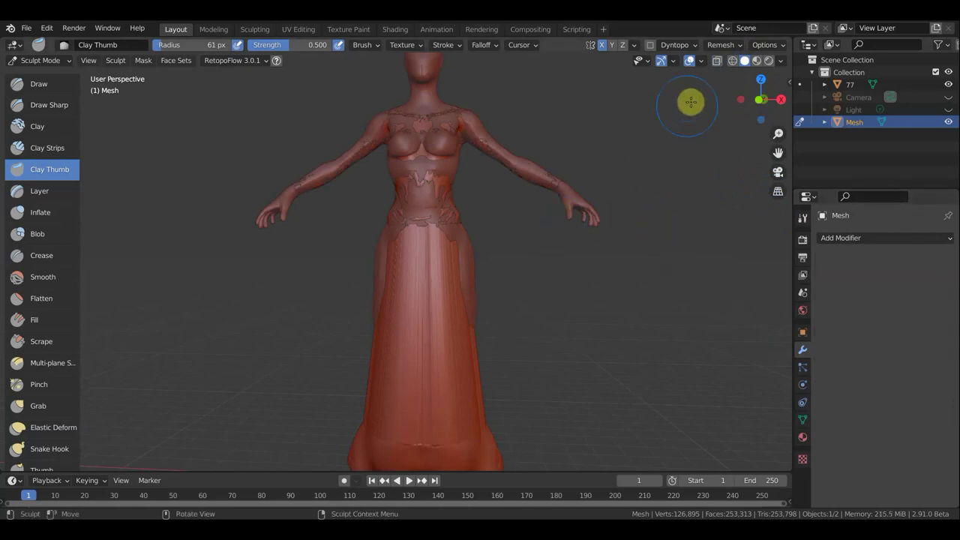
left_click(733, 61)
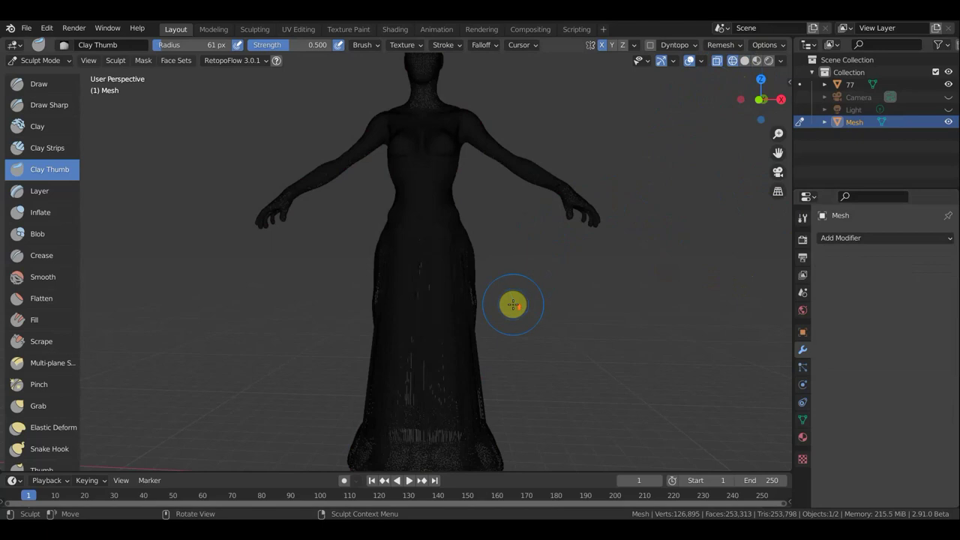
- Frame the whole figure including the head and add a second Decimate modifier
scroll(533, 304, "up", 2)
scroll(569, 240, "up", 1)
scroll(570, 180, "up", 2)
scroll(533, 240, "up", 2)
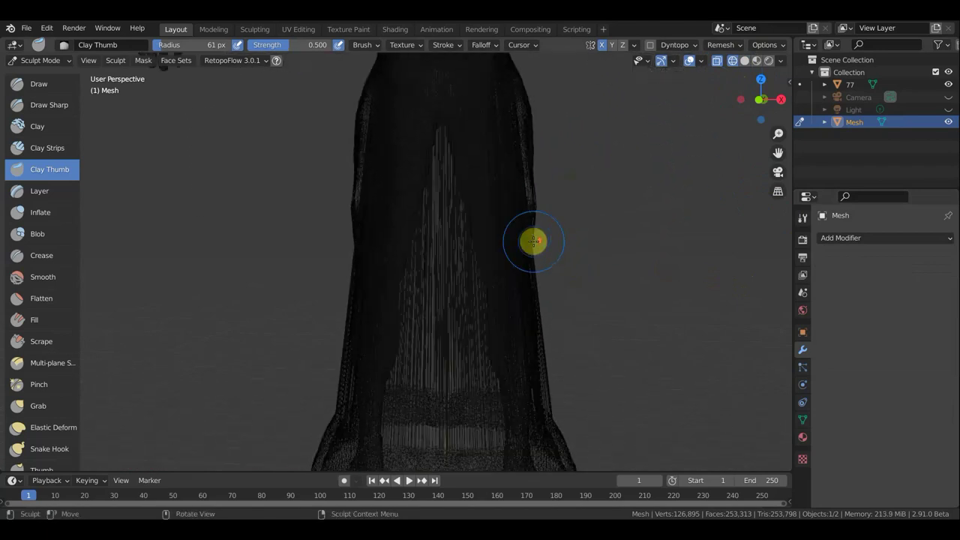
scroll(535, 242, "up", 3)
scroll(517, 257, "down", 3)
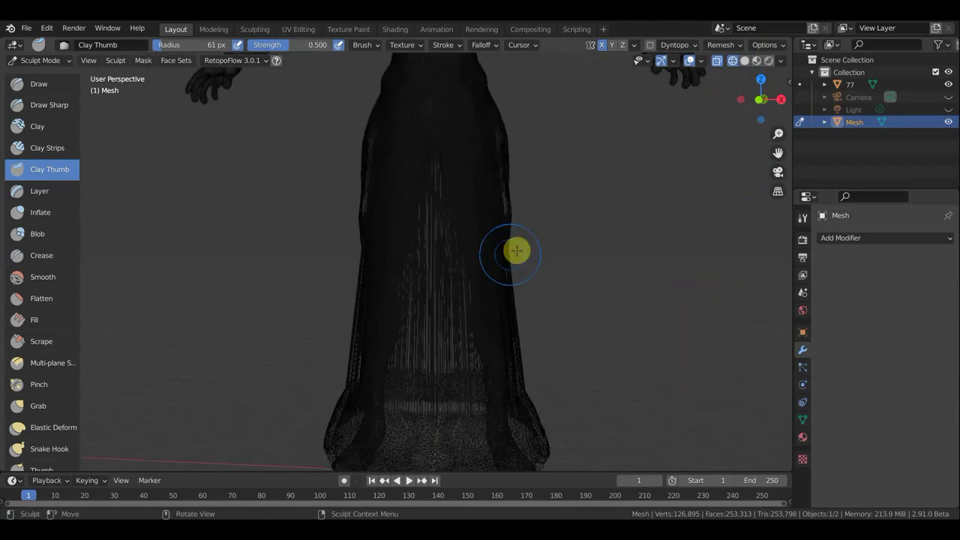
scroll(517, 251, "down", 3)
middle_click_drag(637, 224, 642, 309, "shift")
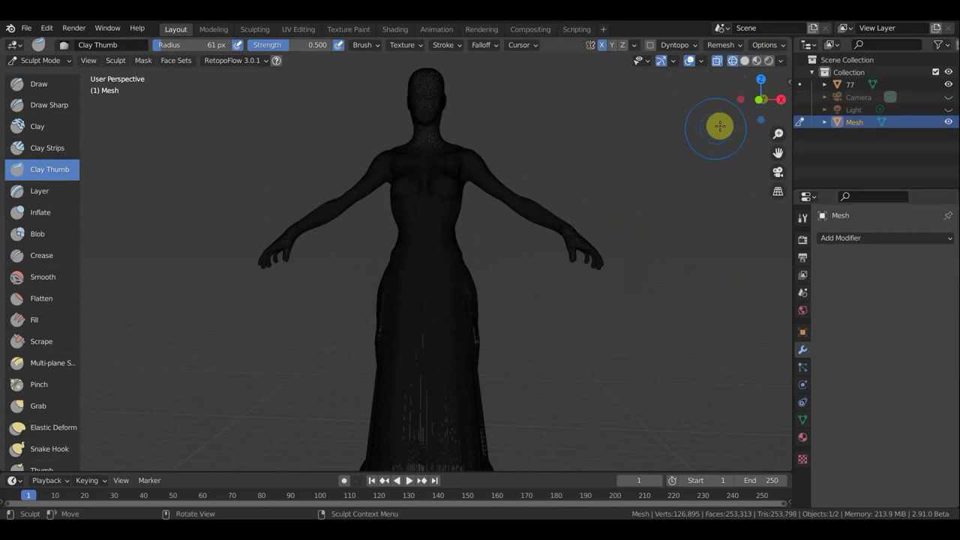
left_click(854, 240)
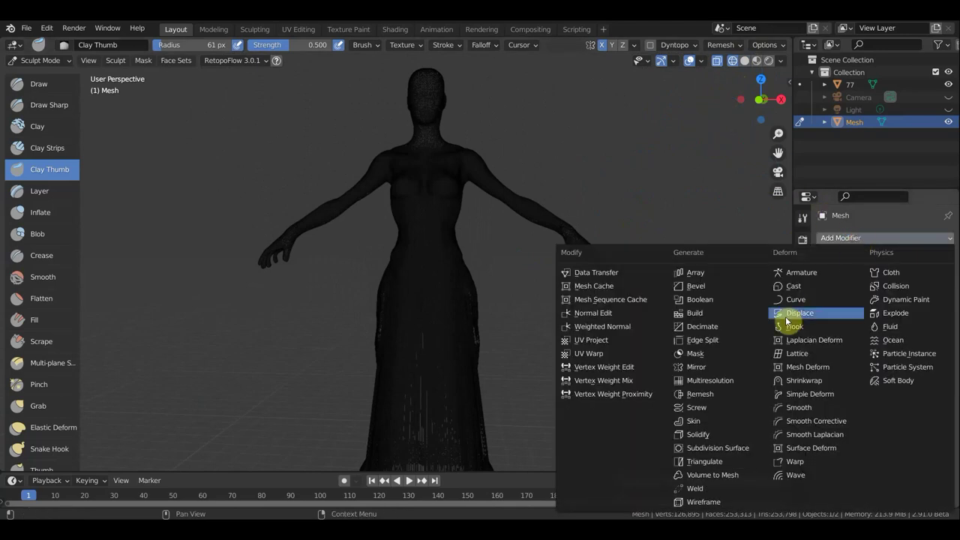
left_click(725, 327)
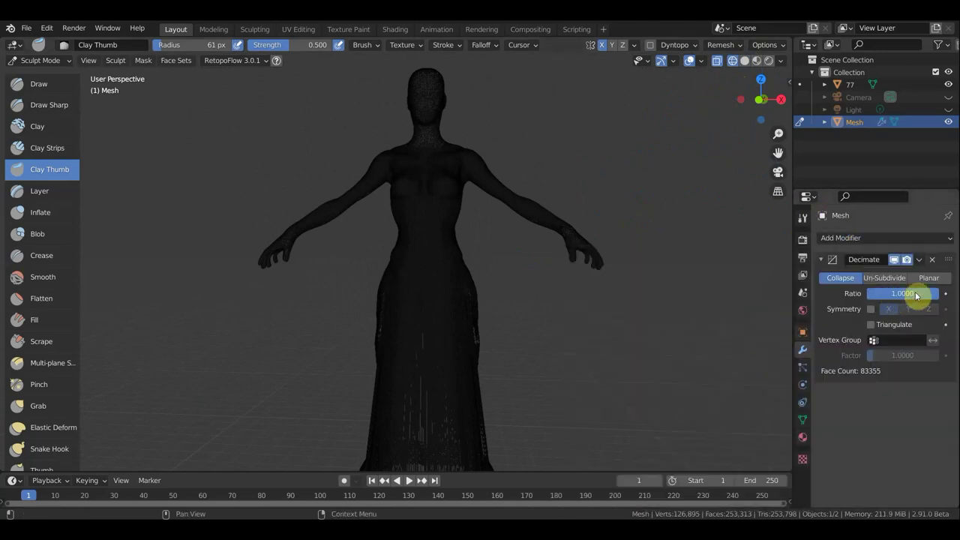
- Lower the second Decimate ratio to about 0.24 and apply it
mouse_move(891, 296)
left_mouse_down()
mouse_move(941, 293)
mouse_move(922, 294)
left_mouse_up()
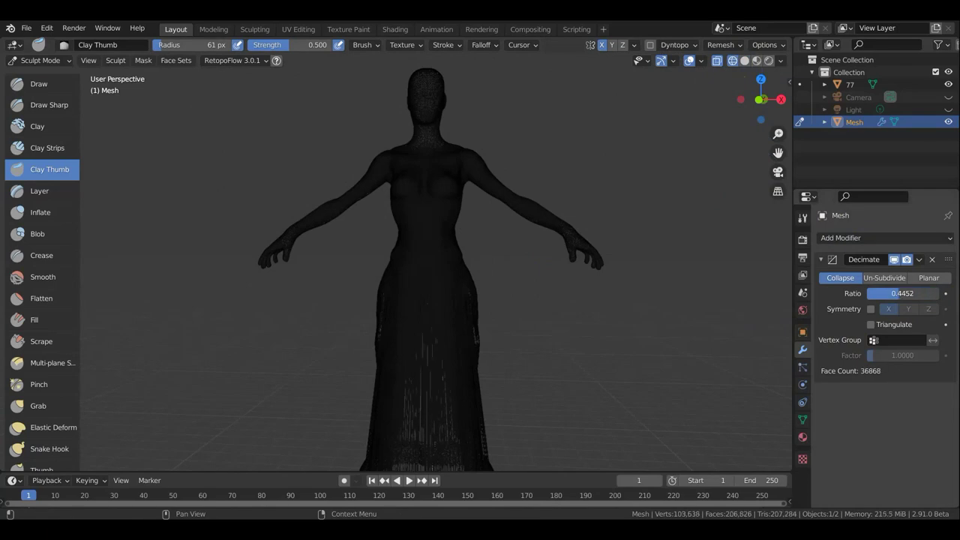
left_click_drag(892, 293, 886, 292)
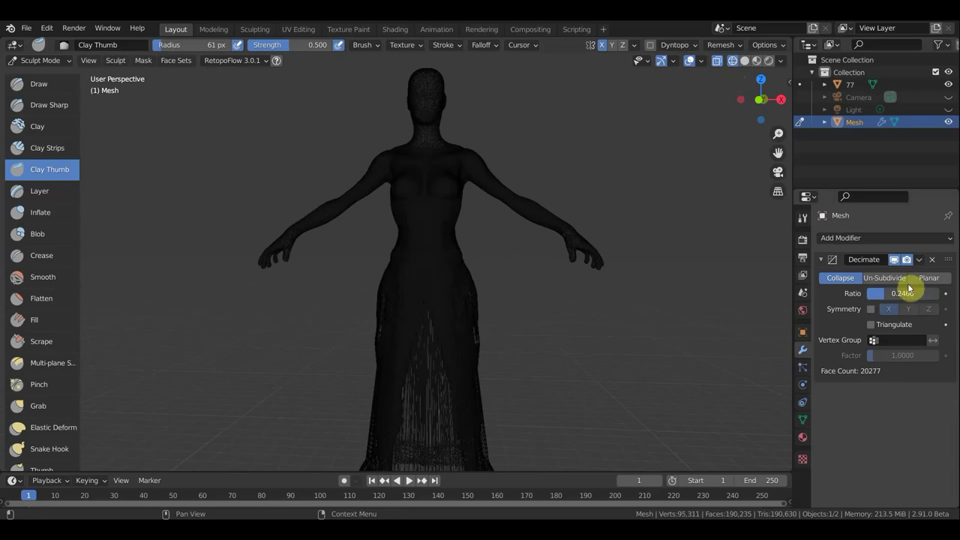
left_click(918, 260)
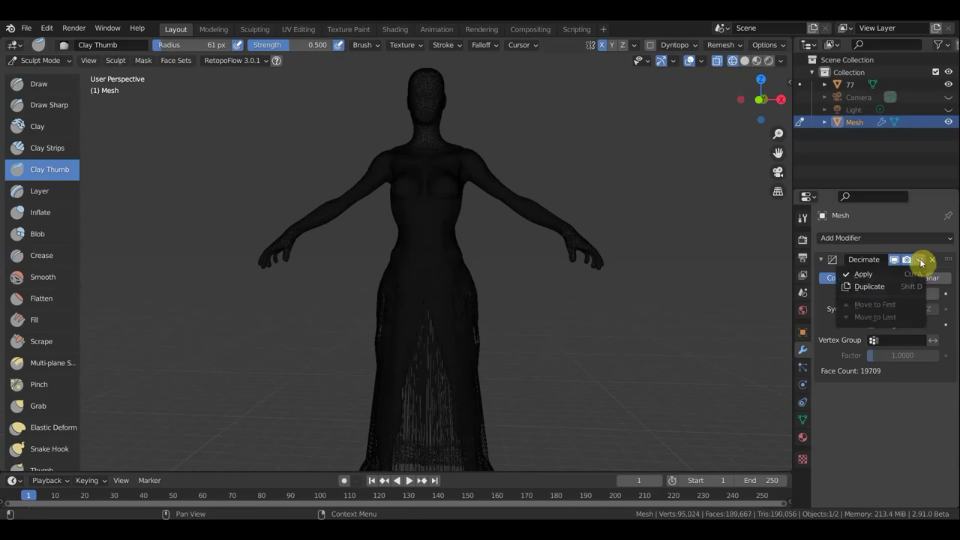
left_click(877, 278)
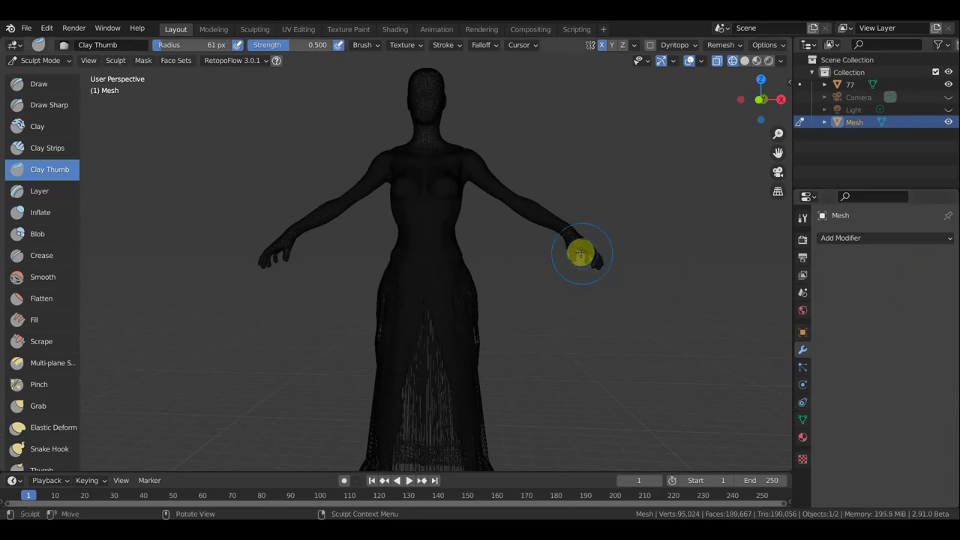
- Switch to Solid shading and voxel-remesh the dress at a 0.1 m voxel size
left_click(744, 62)
left_click(739, 46)
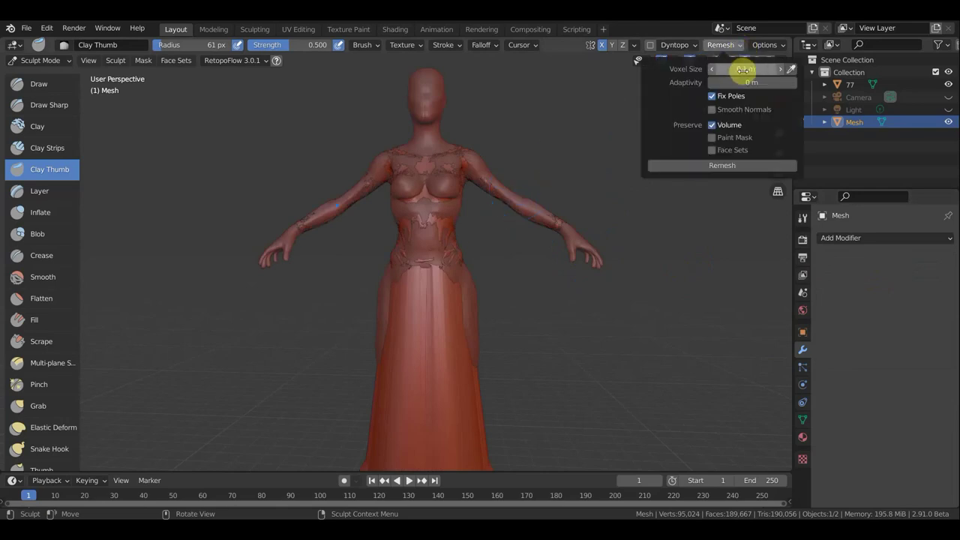
left_click(725, 168)
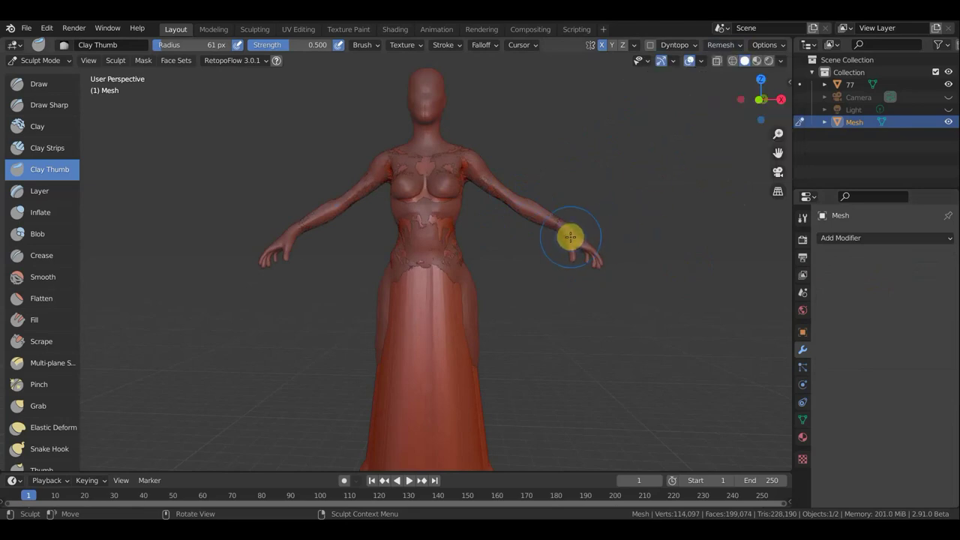
scroll(499, 239, "up", 4)
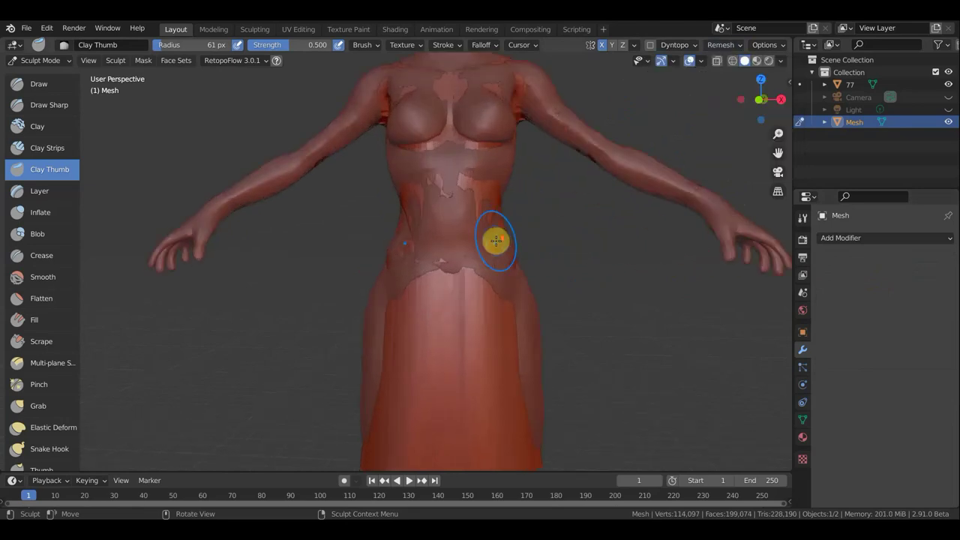
scroll(509, 239, "up", 2)
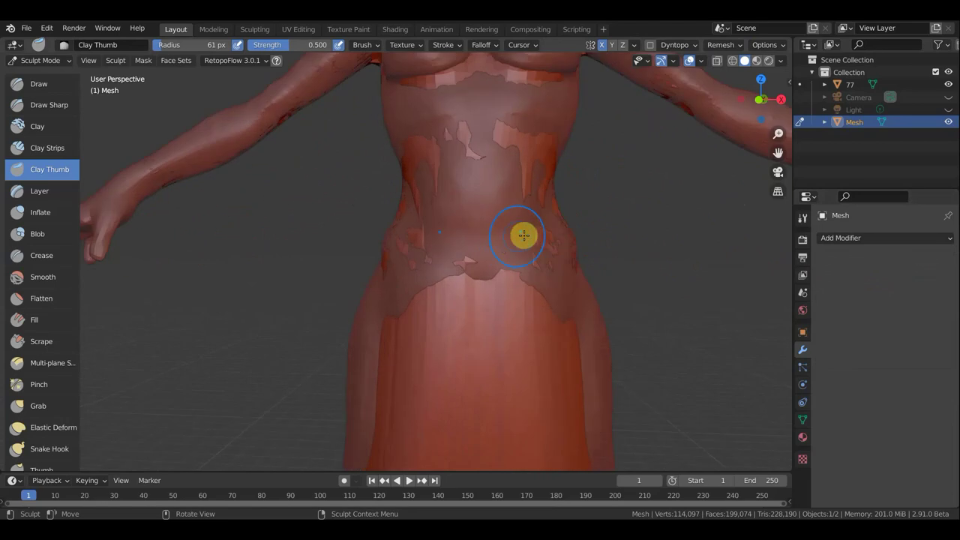
left_click(723, 63)
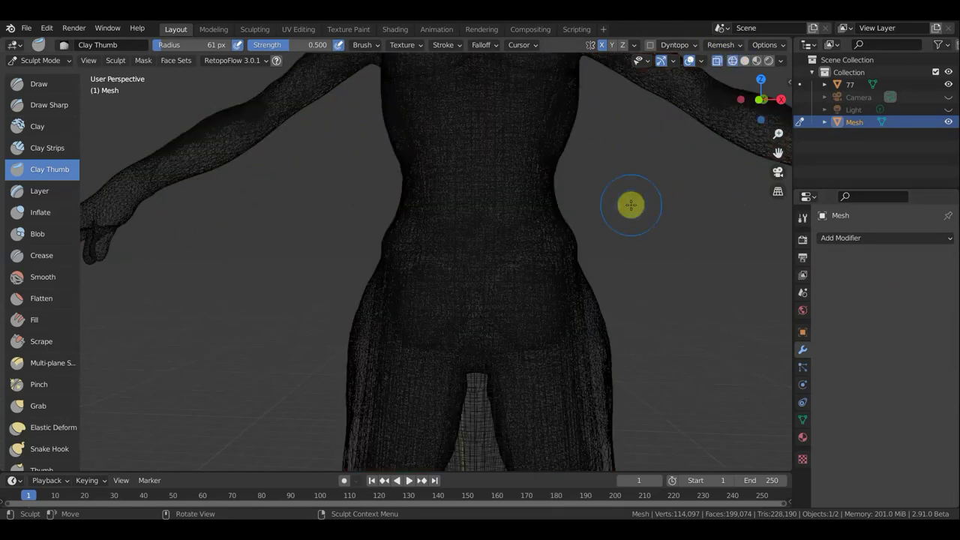
scroll(630, 203, "down", 3)
scroll(555, 203, "up", 2)
scroll(570, 203, "up", 3)
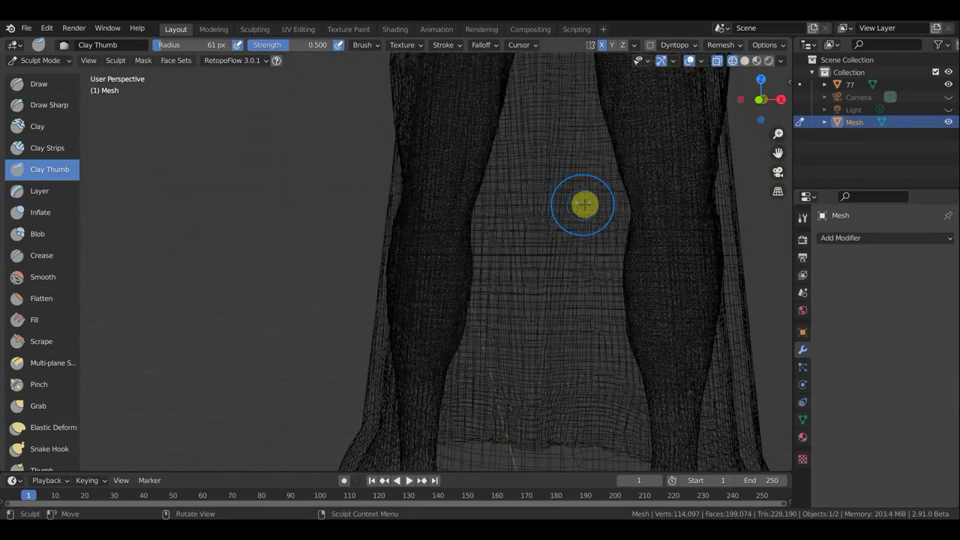
middle_click_drag(727, 198, 591, 233, "shift")
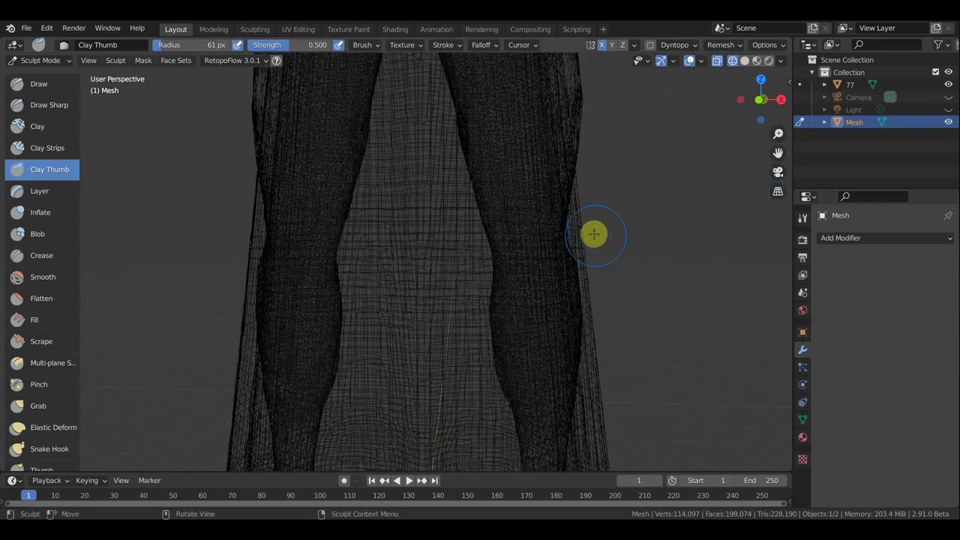
scroll(440, 210, "down", 2)
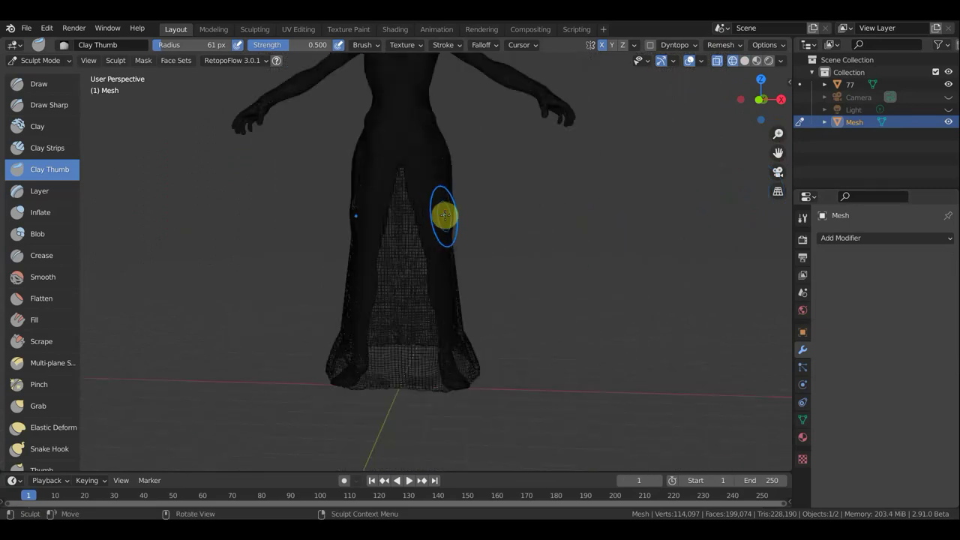
scroll(443, 214, "down", 2)
scroll(524, 270, "down", 1)
middle_click_drag(544, 296, 563, 276)
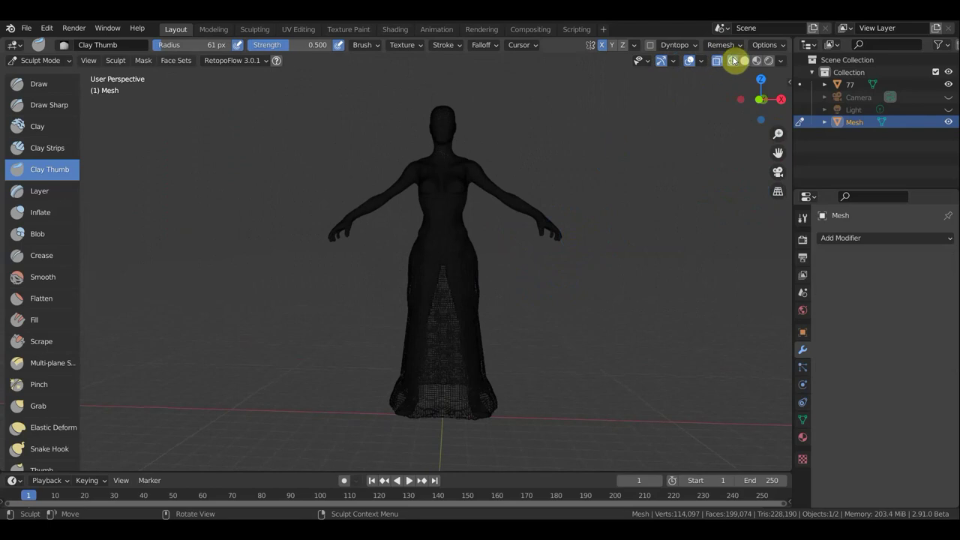
left_click(744, 61)
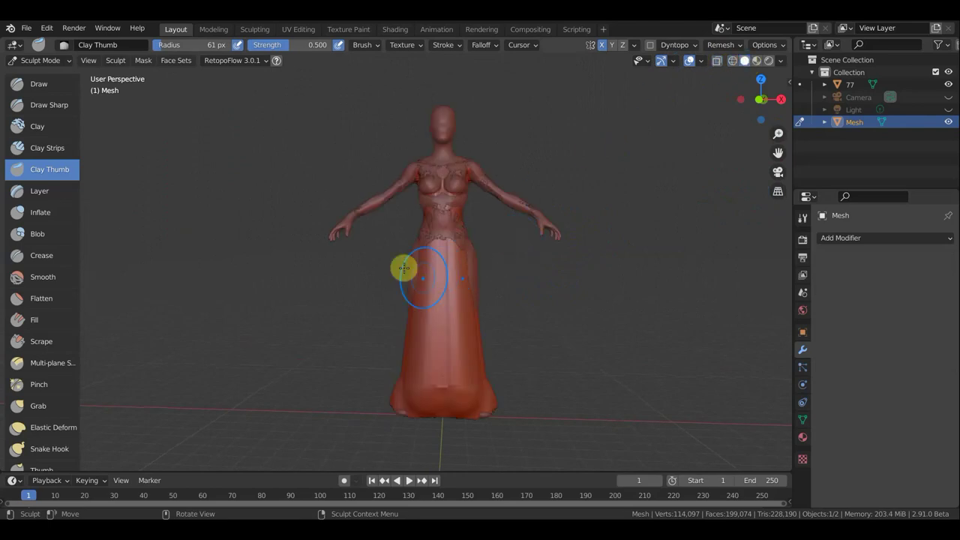
- Select the Grab sculpt brush and set its radius to 109 px
left_click(42, 409)
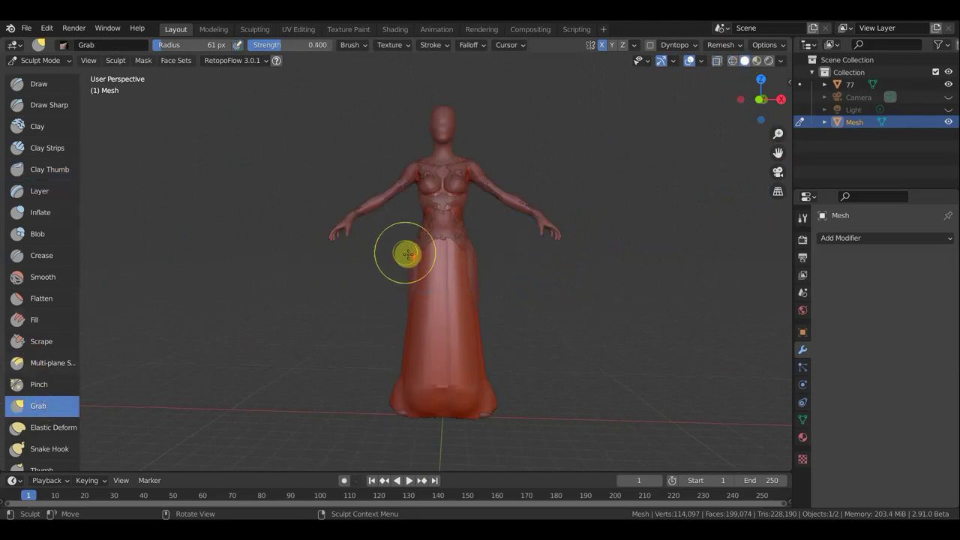
scroll(416, 255, "up", 3)
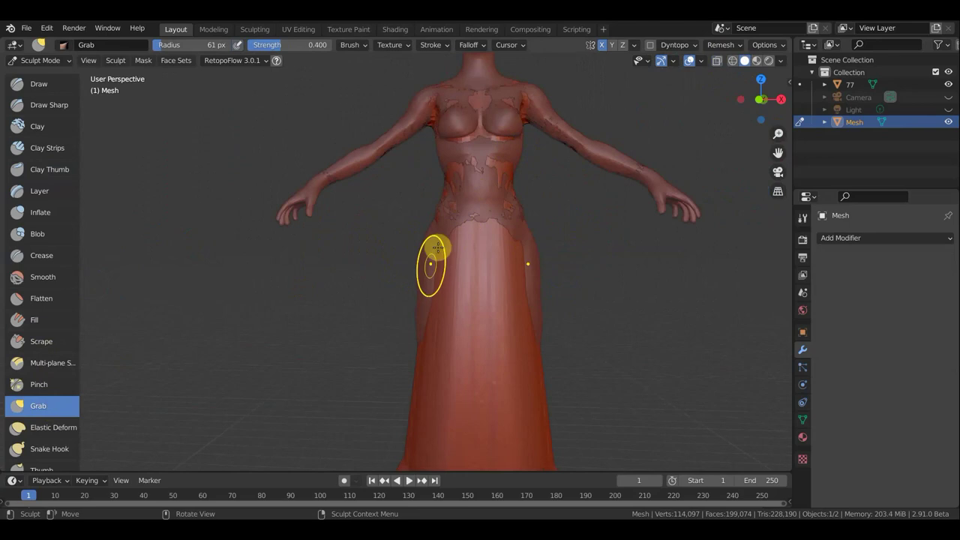
key("f")
left_click(463, 276)
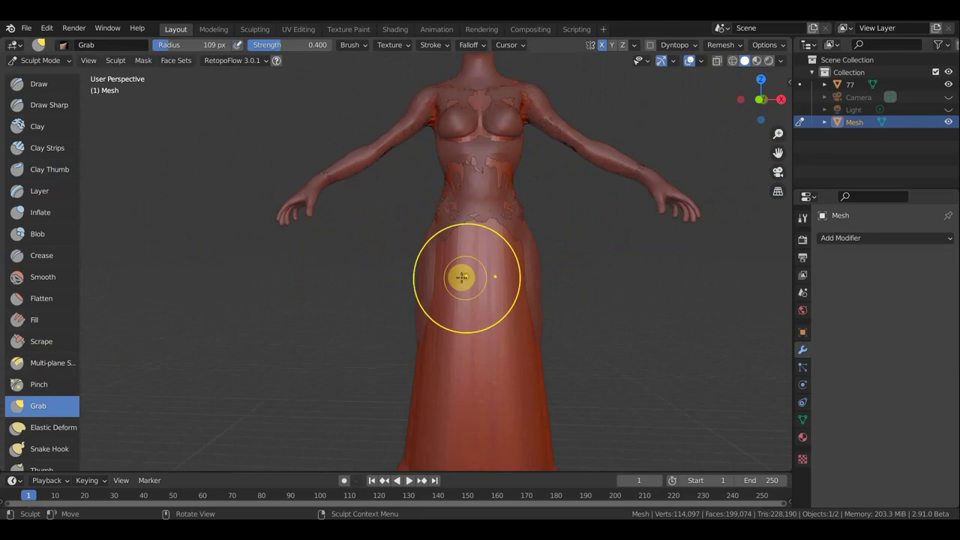
- Pull the dress in at the waist and at the hips from the side and back
mouse_move(460, 278)
left_mouse_down()
mouse_move(428, 270)
mouse_move(423, 233)
mouse_move(428, 306)
mouse_move(411, 327)
mouse_move(375, 270)
left_mouse_up()
mouse_move(317, 278)
middle_mouse_down()
mouse_move(386, 300)
mouse_move(632, 307)
middle_mouse_up()
middle_click_drag(572, 300, 459, 308)
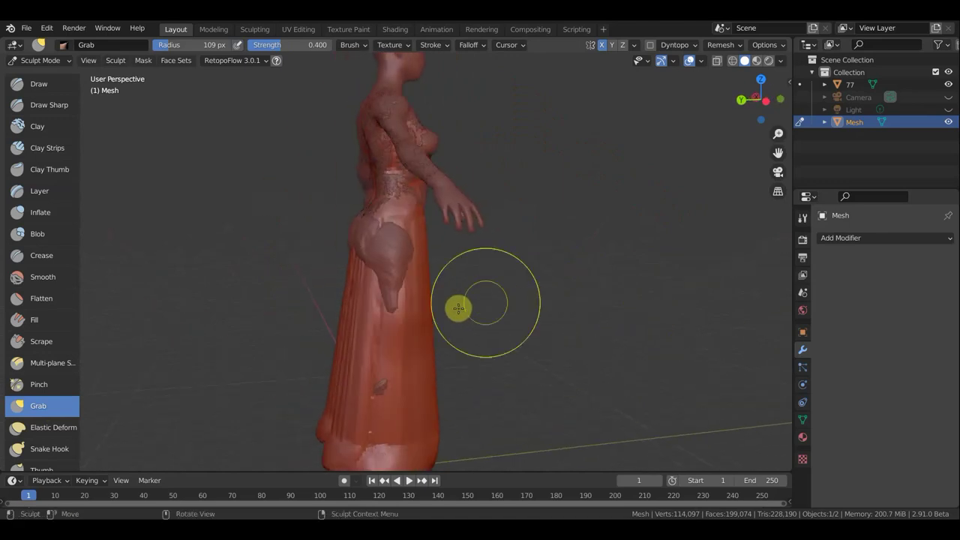
left_click_drag(364, 247, 345, 236)
mouse_move(499, 291)
middle_mouse_down()
mouse_move(568, 290)
mouse_move(540, 289)
middle_mouse_up()
mouse_move(371, 250)
left_mouse_down()
mouse_move(379, 259)
mouse_move(369, 353)
mouse_move(381, 407)
mouse_move(425, 352)
left_mouse_up()
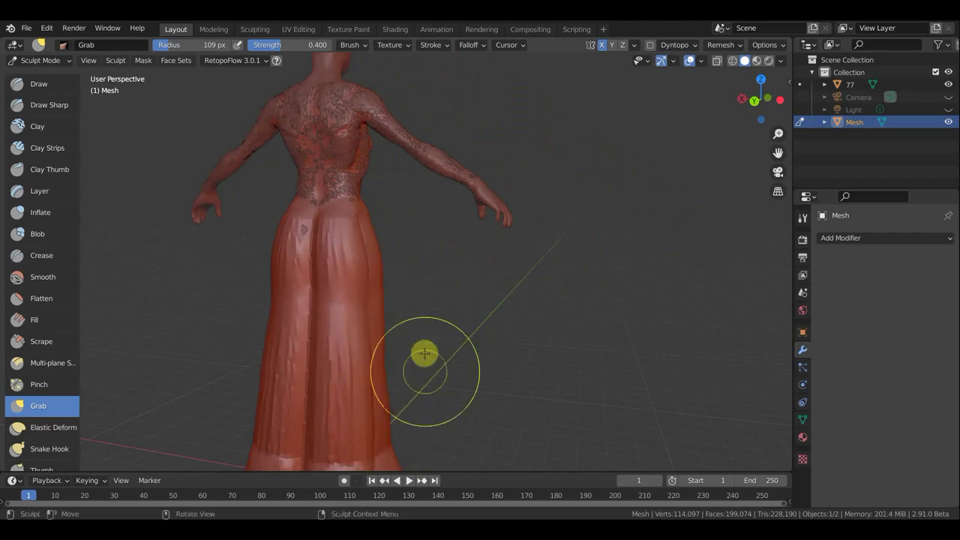
middle_click_drag(407, 240, 199, 315)
scroll(390, 262, "down", 2)
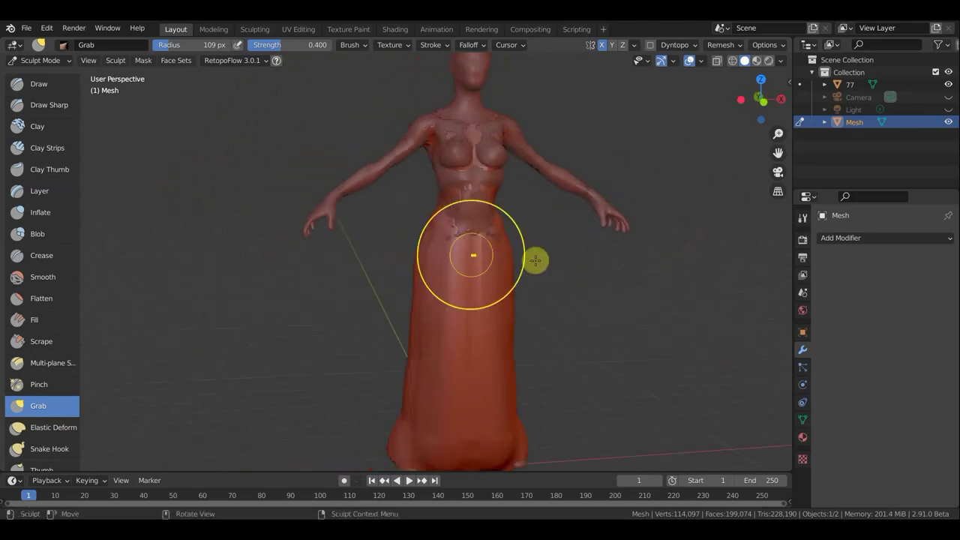
- Add a Solidify modifier to the dress with 0.18 m thickness
left_click(859, 238)
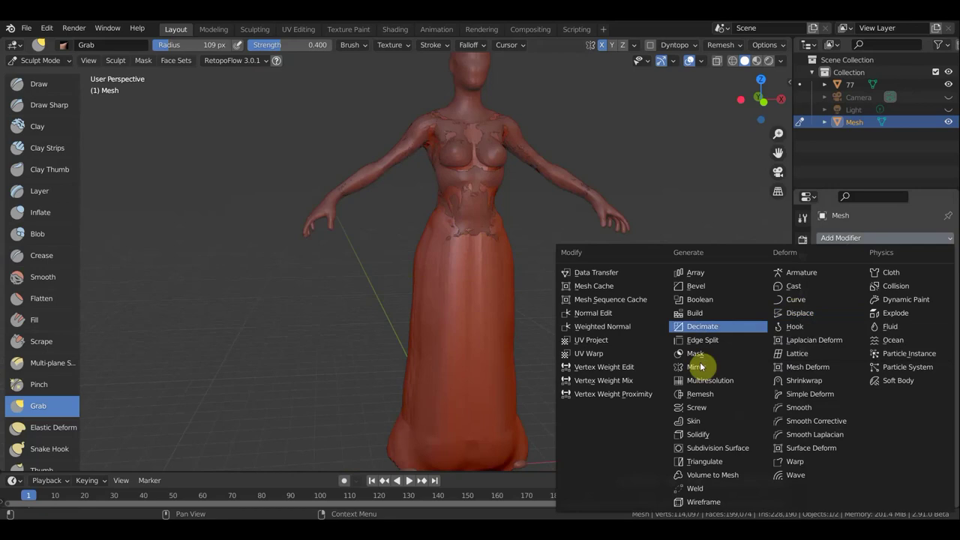
left_click(709, 431)
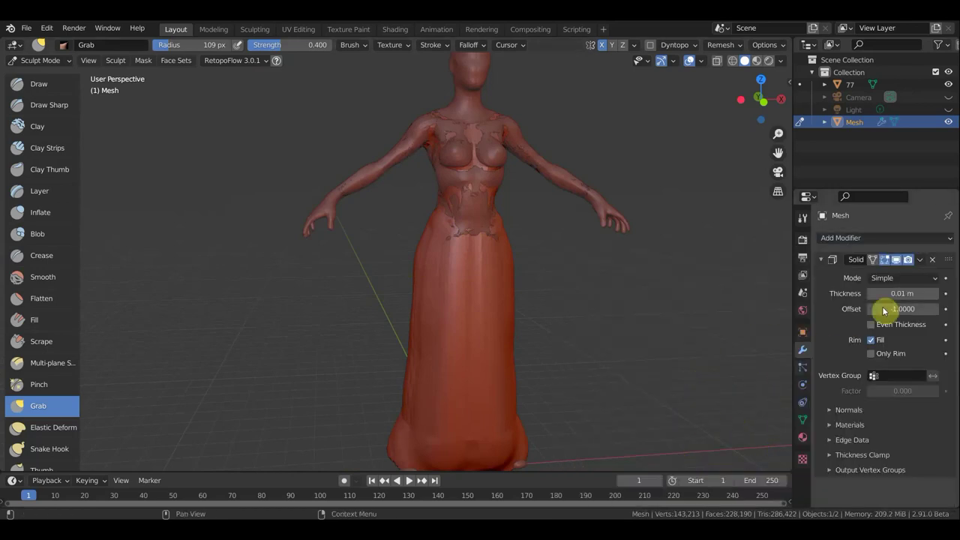
mouse_move(902, 293)
left_mouse_down()
mouse_move(918, 293)
mouse_move(890, 293)
left_mouse_up()
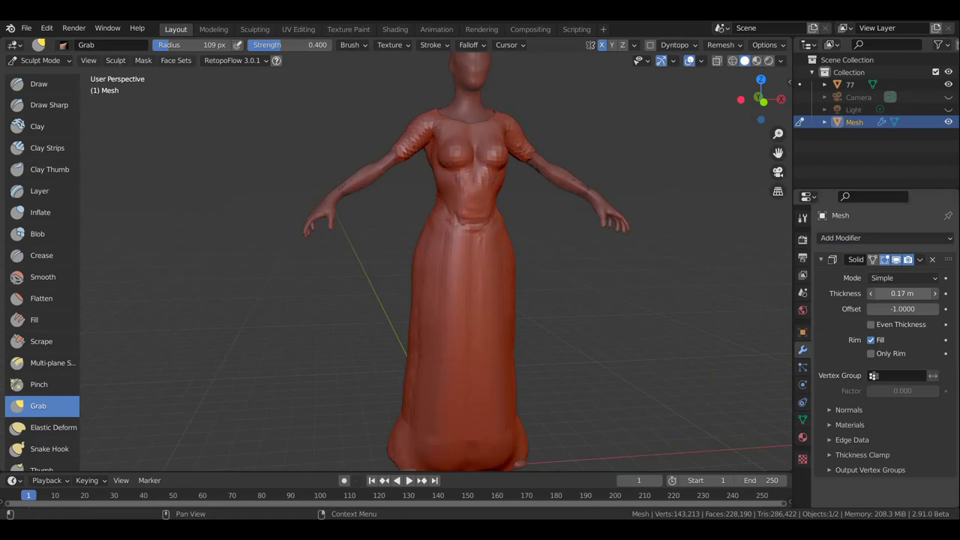
left_click_drag(902, 293, 906, 293)
- Check the thickened dress, apply the Solidify modifier, and snap to front orthographic view
mouse_move(668, 307)
middle_mouse_down()
mouse_move(484, 317)
mouse_move(455, 249)
middle_mouse_up()
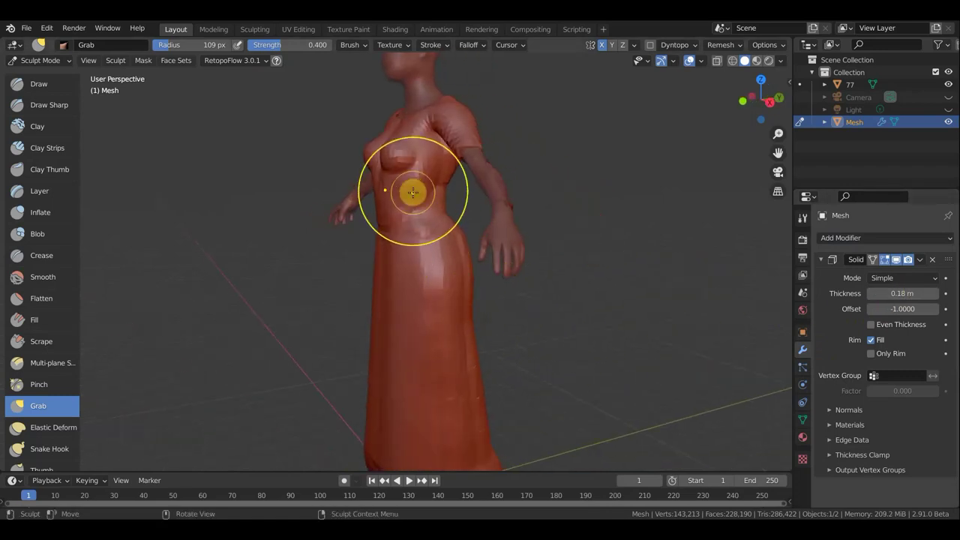
mouse_move(576, 227)
middle_mouse_down()
mouse_move(476, 236)
mouse_move(649, 223)
middle_mouse_up()
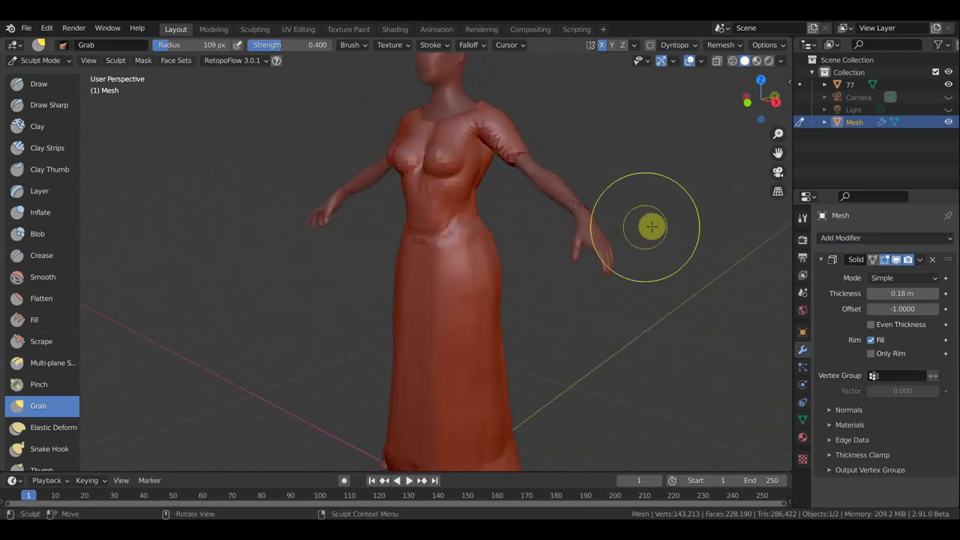
left_click(921, 260)
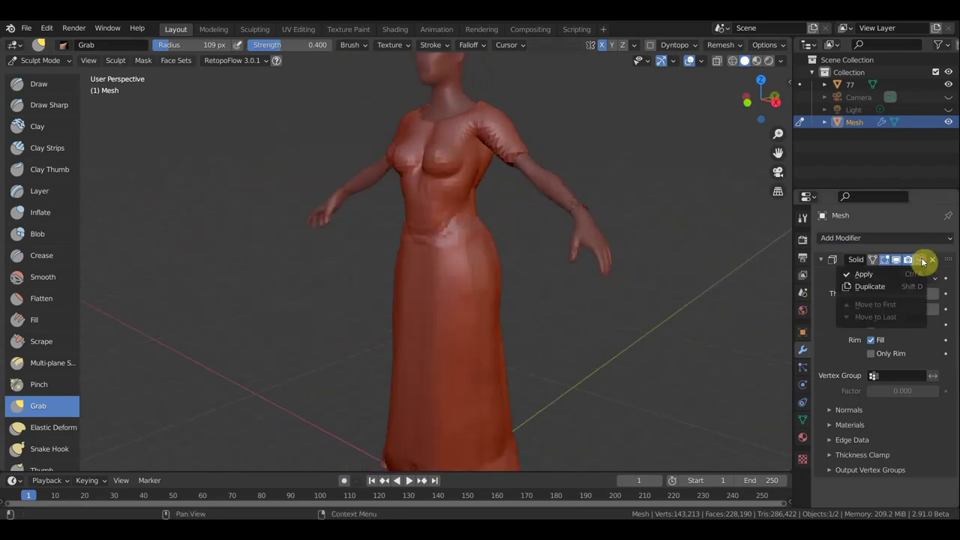
left_click(883, 275)
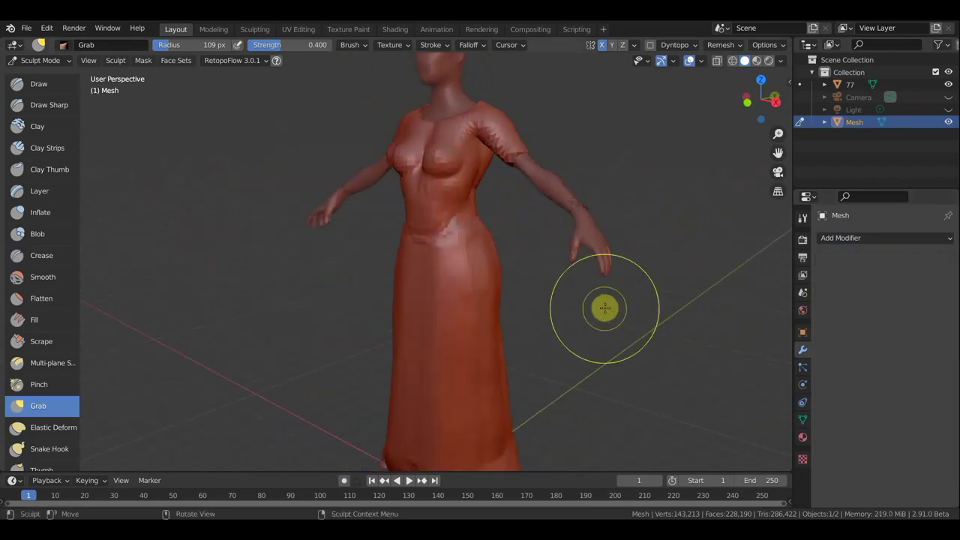
key("KP_1")
- Switch to the Blob brush, try a stroke on the torso, then undo it
scroll(596, 314, "down", 1)
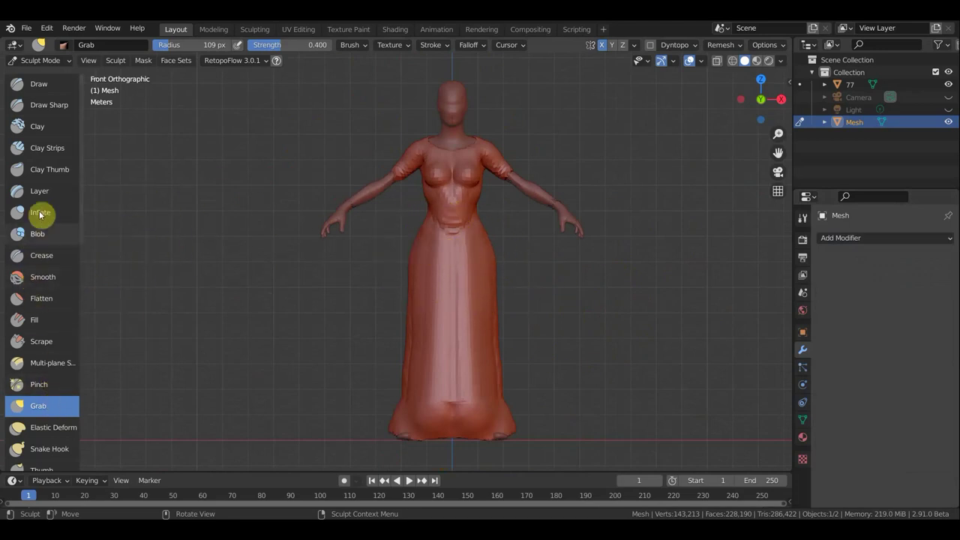
left_click(39, 234)
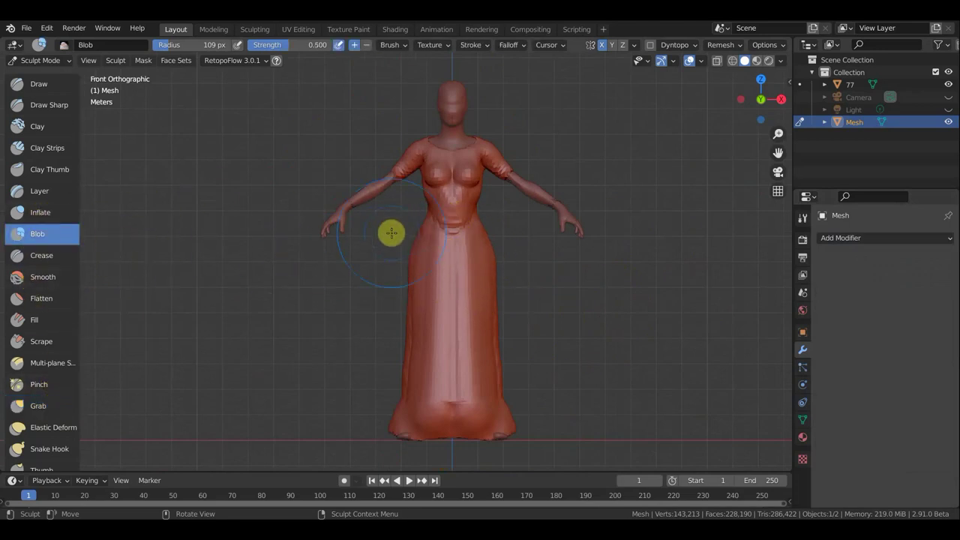
scroll(420, 223, "up", 3)
mouse_move(434, 227)
left_mouse_down()
mouse_move(500, 120)
mouse_move(472, 94)
left_mouse_up()
scroll(458, 94, "down", 1)
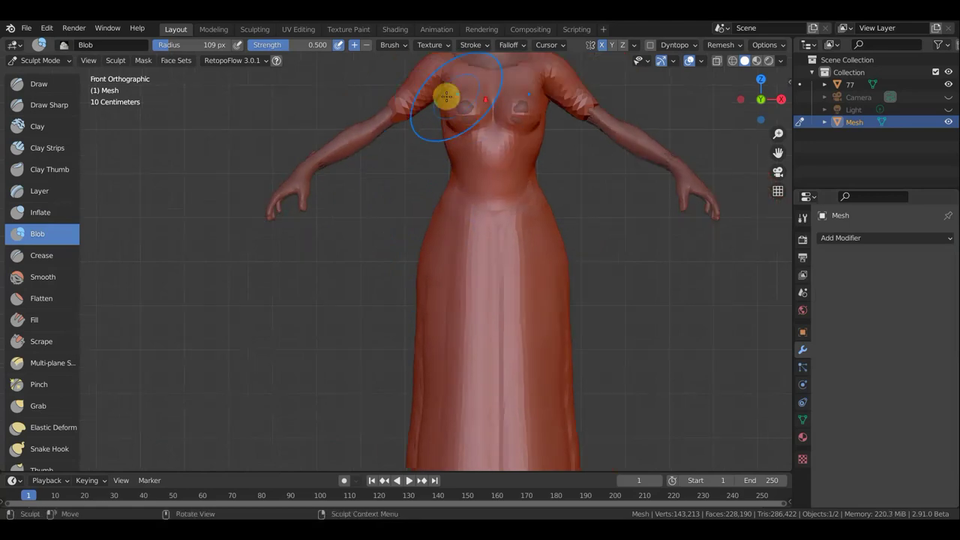
mouse_move(359, 195)
middle_mouse_down()
mouse_move(466, 291)
mouse_move(469, 313)
mouse_move(388, 277)
mouse_move(334, 222)
mouse_move(258, 283)
mouse_move(162, 250)
mouse_move(401, 255)
middle_mouse_up()
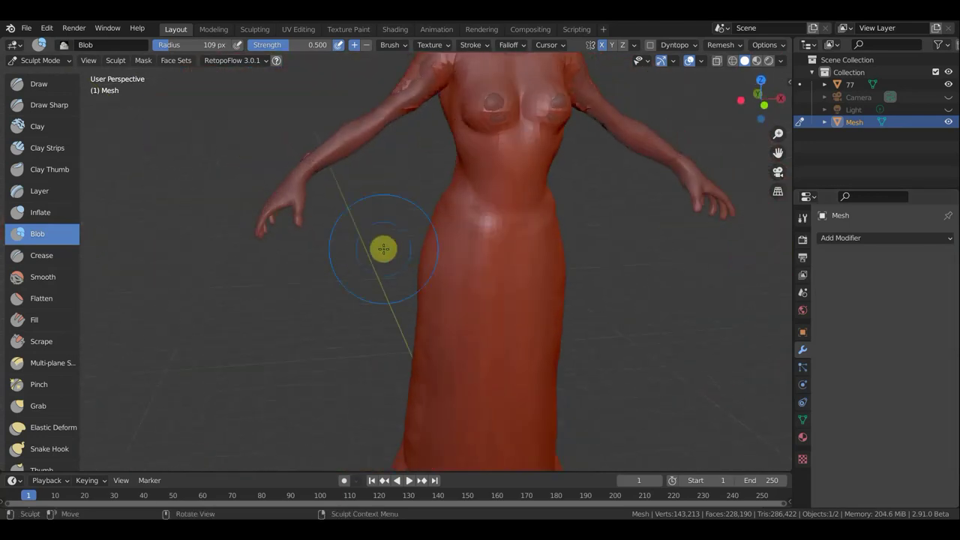
key("ctrl+z")
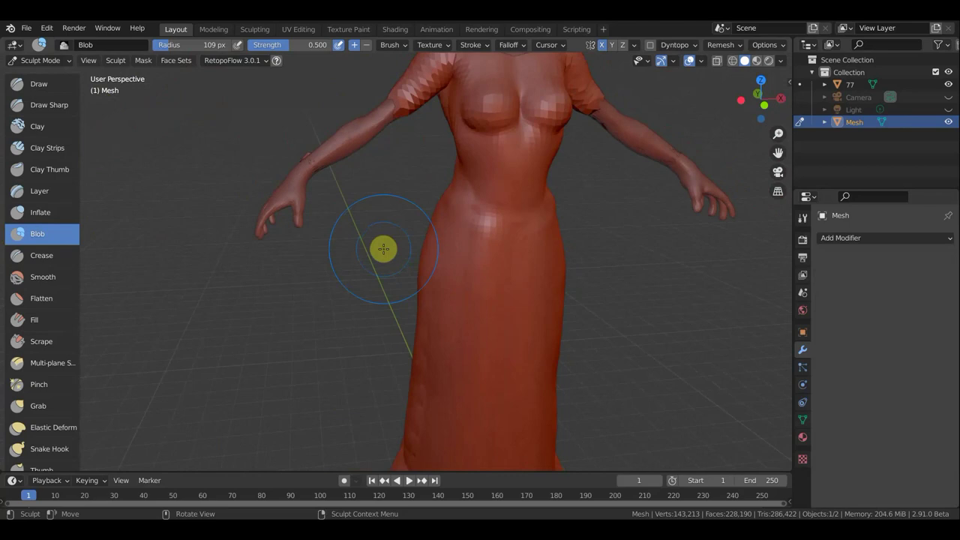
- Puff out the lower skirt, upper skirt and hem with rounded blob strokes from several angles
scroll(383, 249, "down", 2)
scroll(572, 285, "down", 2)
mouse_move(572, 285)
middle_mouse_down()
mouse_move(559, 167)
mouse_move(447, 273)
middle_mouse_up()
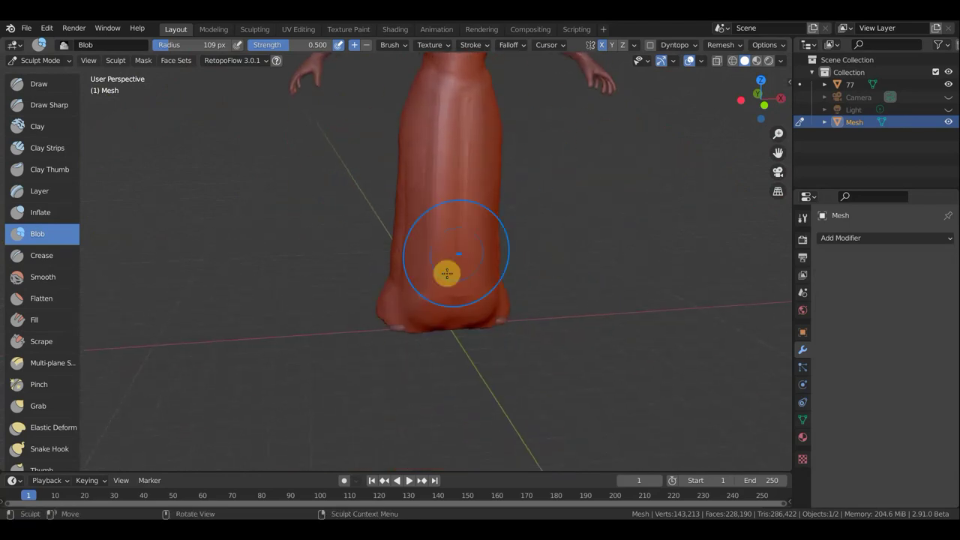
left_click_drag(447, 273, 432, 303)
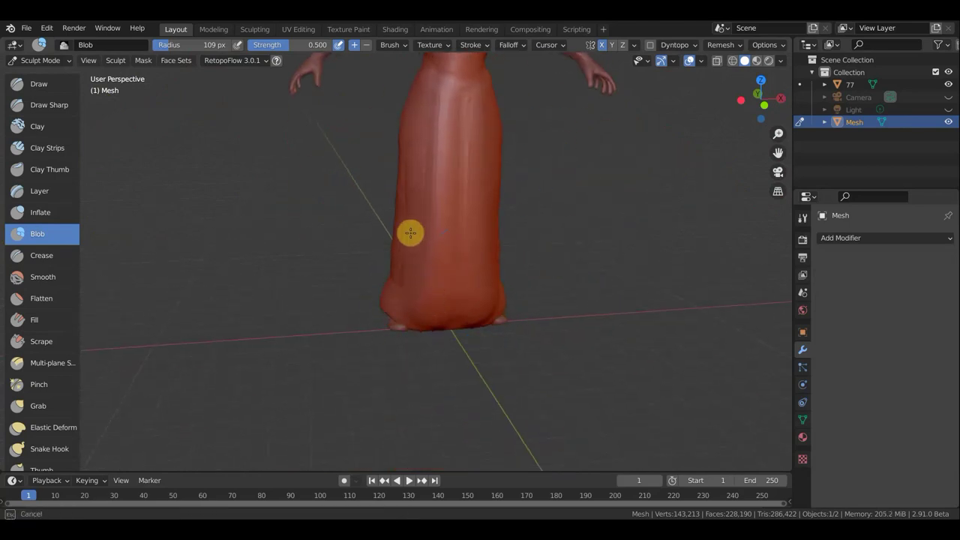
left_click_drag(426, 103, 429, 105)
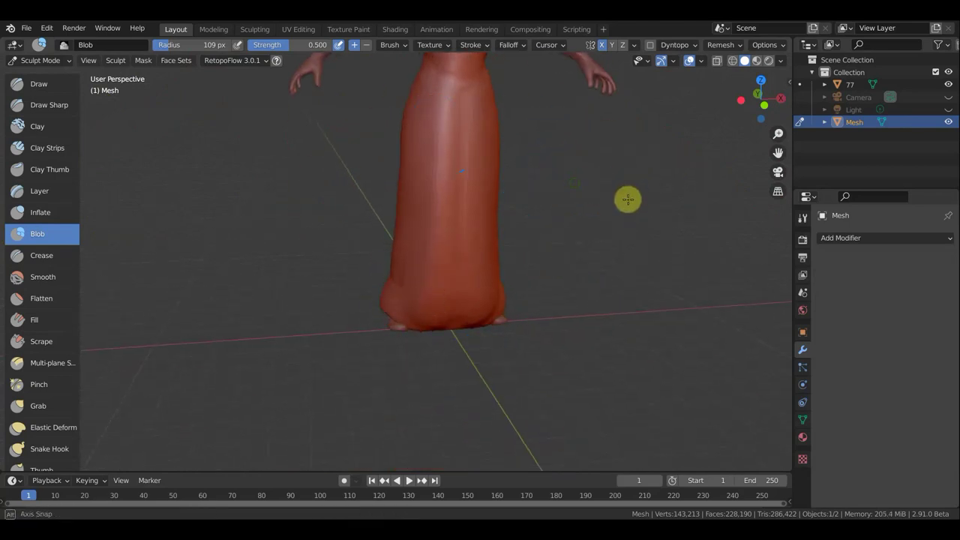
middle_click_drag(625, 197, 709, 189)
left_click_drag(329, 116, 312, 228)
left_click_drag(335, 300, 284, 261)
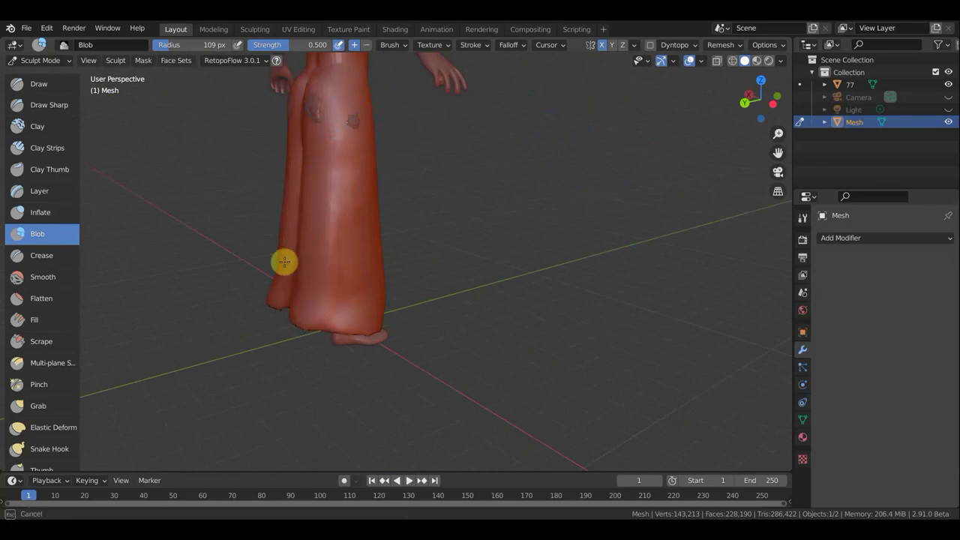
left_click_drag(306, 187, 334, 214)
middle_click_drag(441, 222, 490, 214)
mouse_move(330, 157)
left_mouse_down()
mouse_move(338, 143)
mouse_move(350, 265)
mouse_move(305, 205)
left_mouse_up()
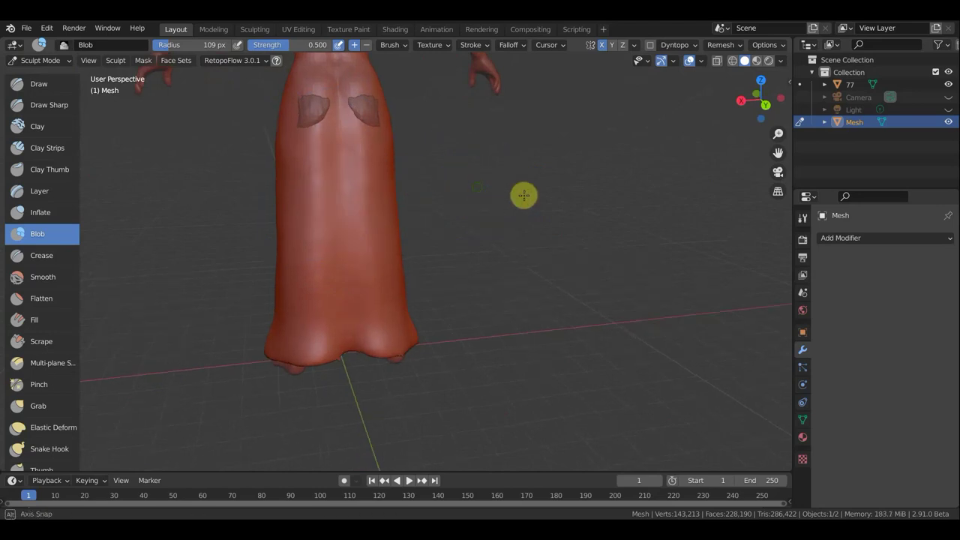
mouse_move(520, 195)
middle_mouse_down()
mouse_move(581, 198)
mouse_move(572, 229)
middle_mouse_up()
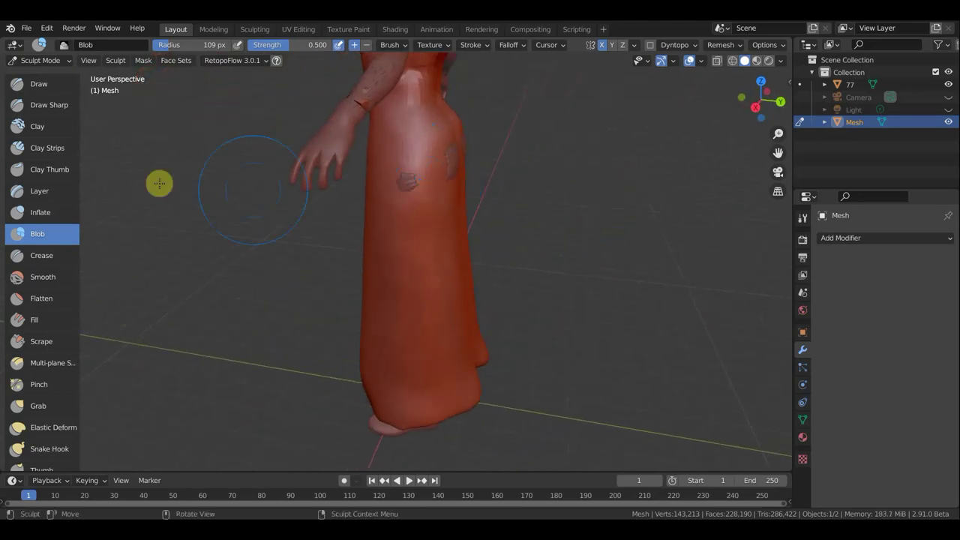
- Pull the skirt outward with the Grab brush, then settle into Front Orthographic view
left_click(39, 406)
left_click_drag(450, 199, 456, 162)
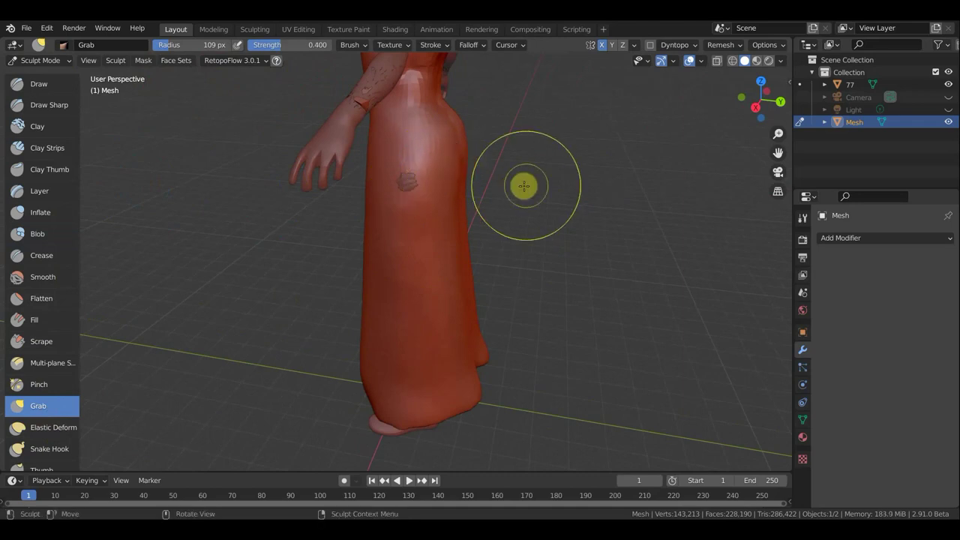
middle_click_drag(522, 185, 435, 186)
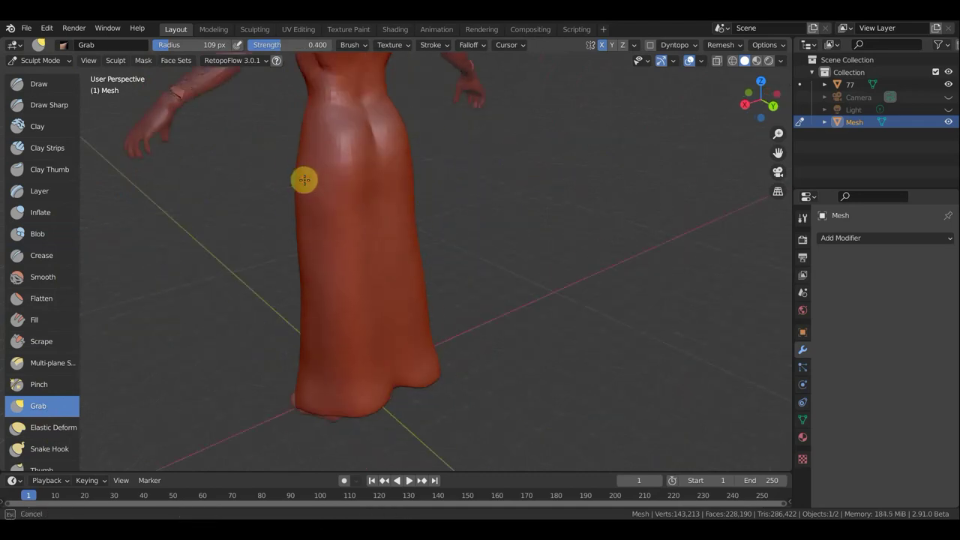
middle_click_drag(303, 180, 639, 225)
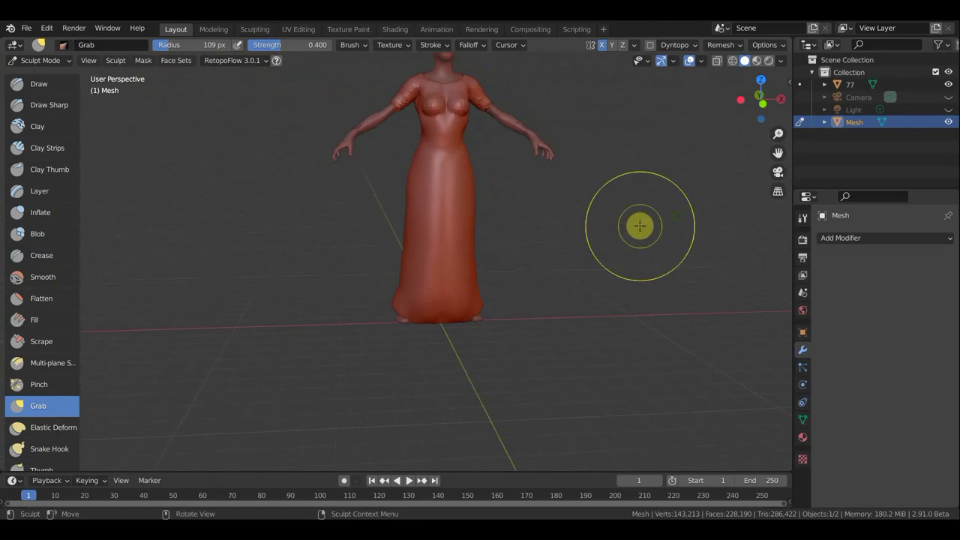
middle_click_drag(582, 233, 505, 230)
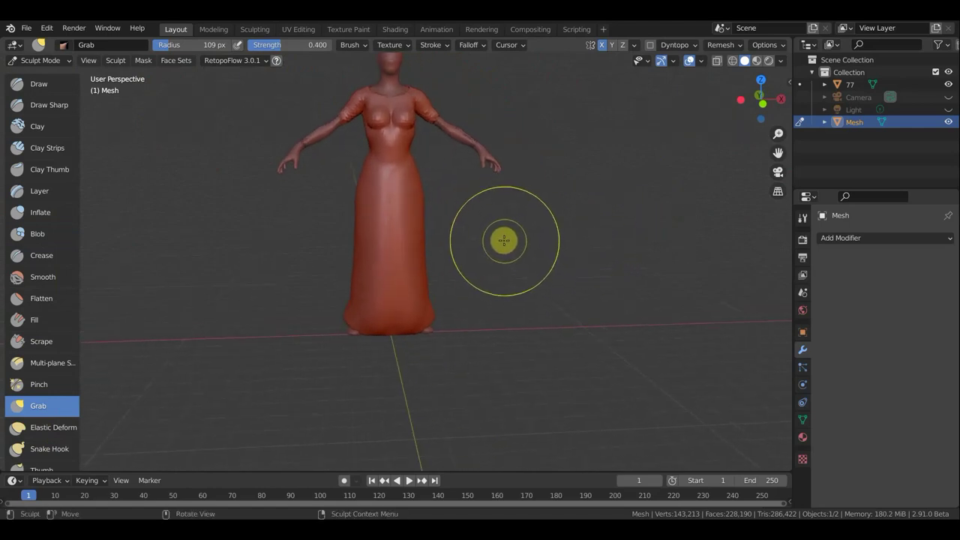
key("KP_1")
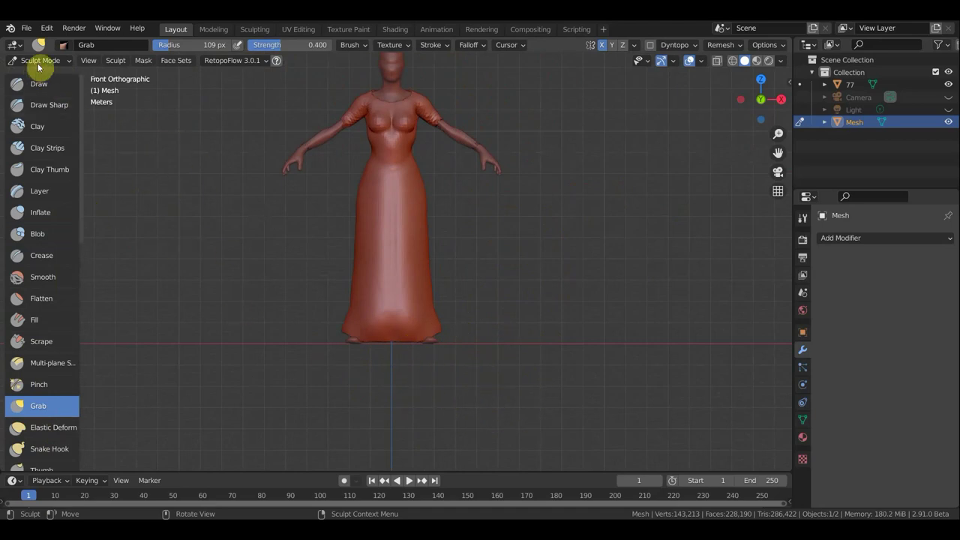
- Select the Cloth sculpt brush and set its radius to 34 px
scroll(70, 395, "down", 3)
scroll(19, 413, "down", 3)
scroll(38, 398, "down", 3)
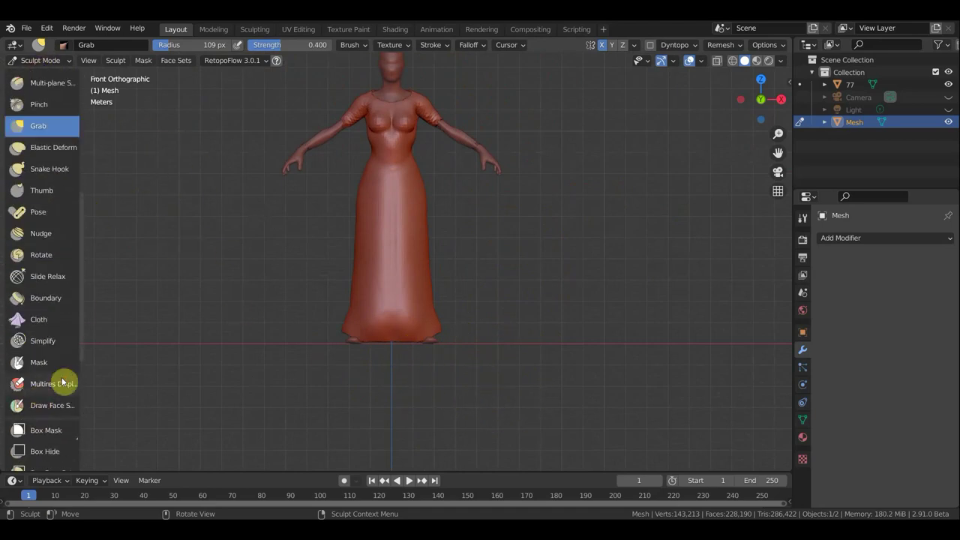
scroll(64, 382, "down", 1)
scroll(45, 365, "down", 1)
left_click(30, 278)
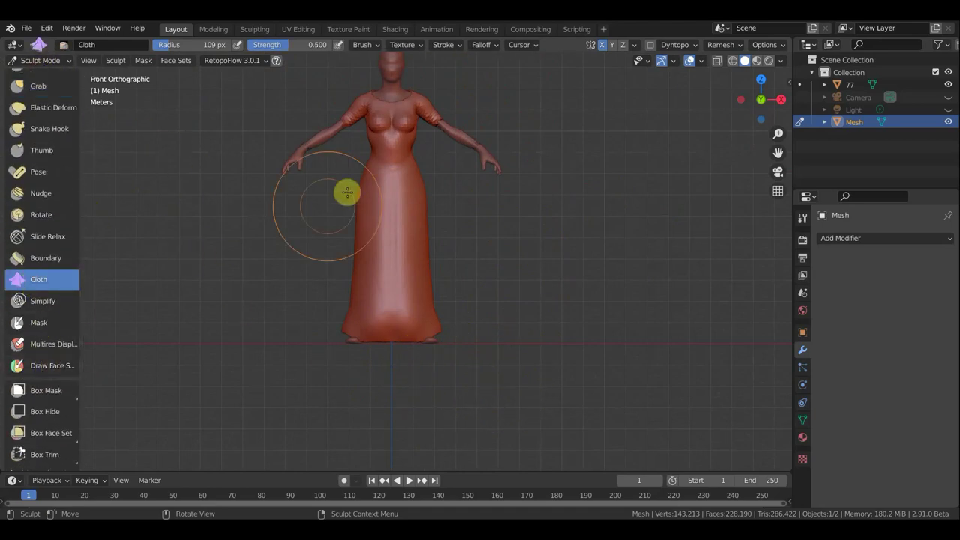
scroll(347, 193, "up", 5)
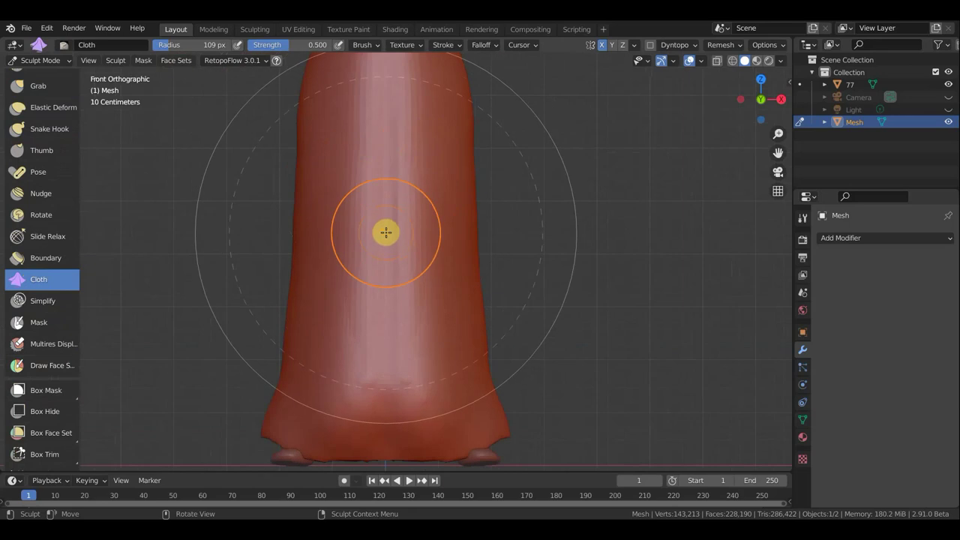
key("f")
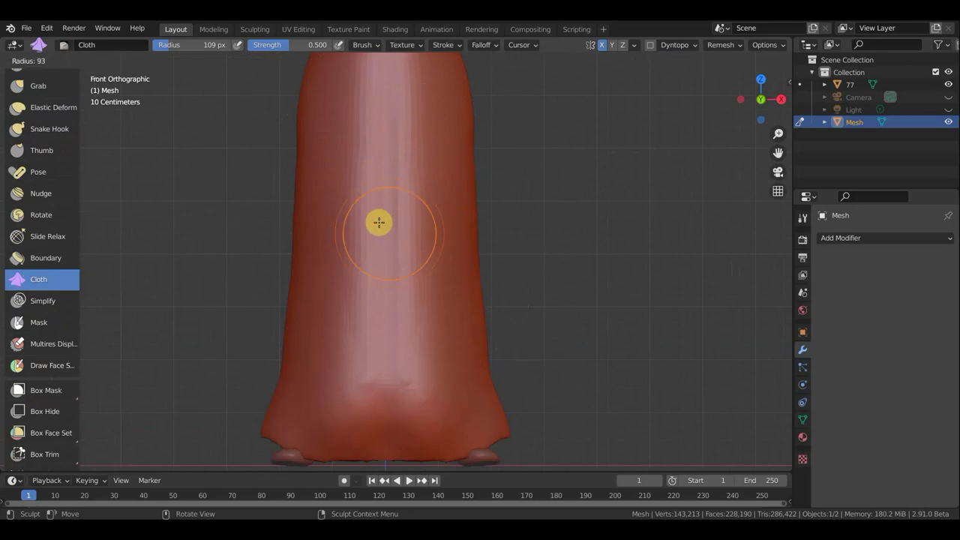
left_click(352, 197)
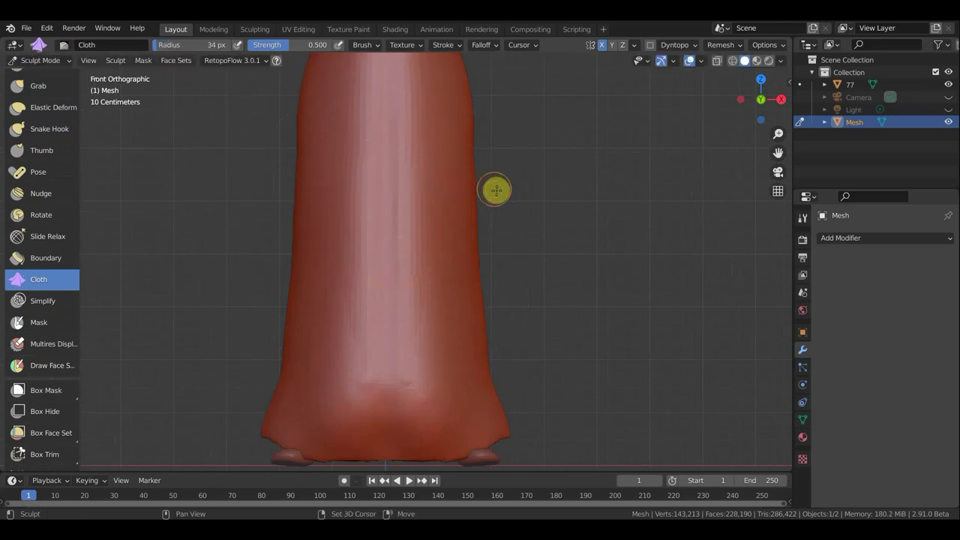
- Sculpt cloth shaping into the dress waist, torso, bust and skirt
scroll(522, 462, "down", 2)
scroll(523, 462, "up", 2, "shift")
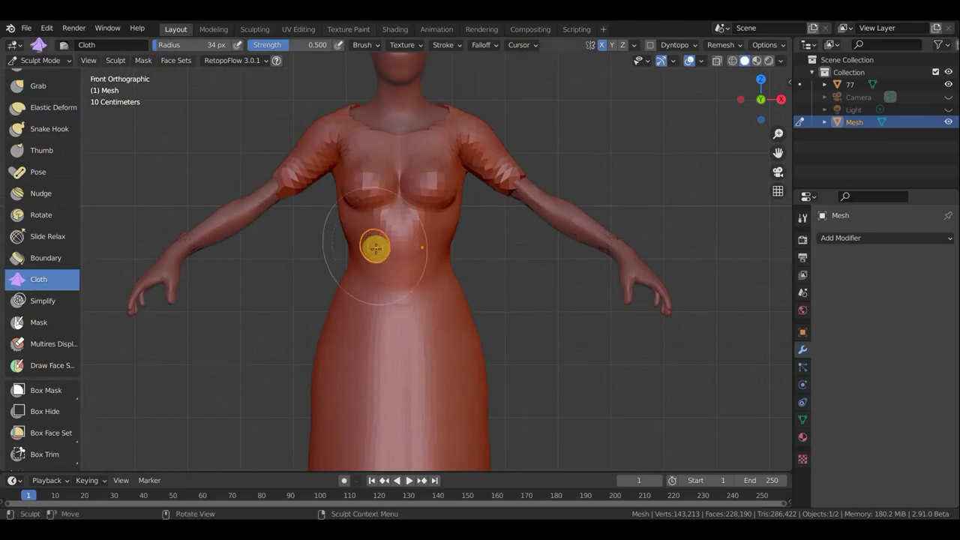
mouse_move(377, 248)
left_mouse_down()
mouse_move(375, 257)
mouse_move(386, 251)
mouse_move(378, 237)
left_mouse_up()
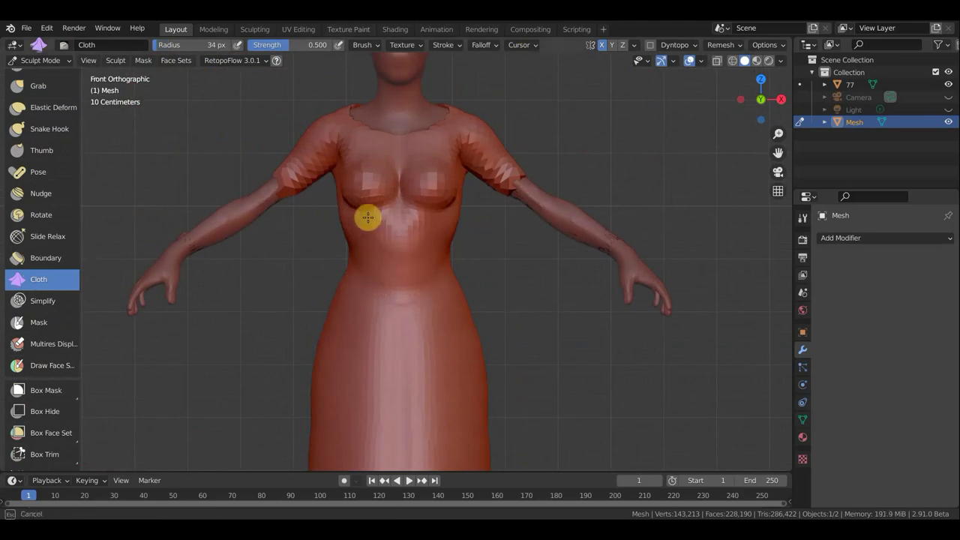
mouse_move(322, 220)
left_mouse_down()
mouse_move(368, 289)
mouse_move(365, 349)
mouse_move(352, 324)
left_mouse_up()
mouse_move(329, 280)
left_mouse_down()
mouse_move(375, 210)
mouse_move(353, 188)
mouse_move(507, 296)
left_mouse_up()
middle_click_drag(504, 234, 479, 58, "shift")
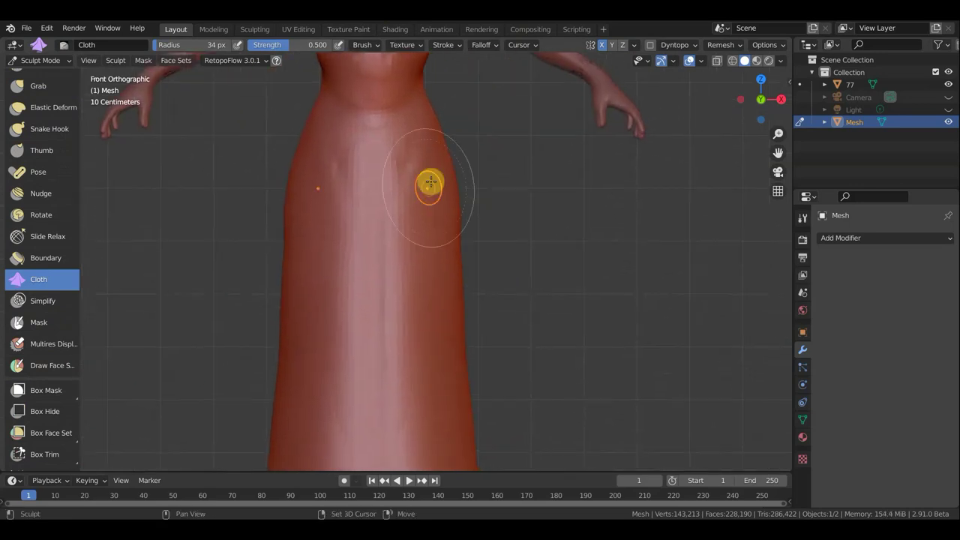
mouse_move(429, 188)
left_mouse_down()
mouse_move(343, 289)
mouse_move(277, 177)
mouse_move(311, 200)
left_mouse_up()
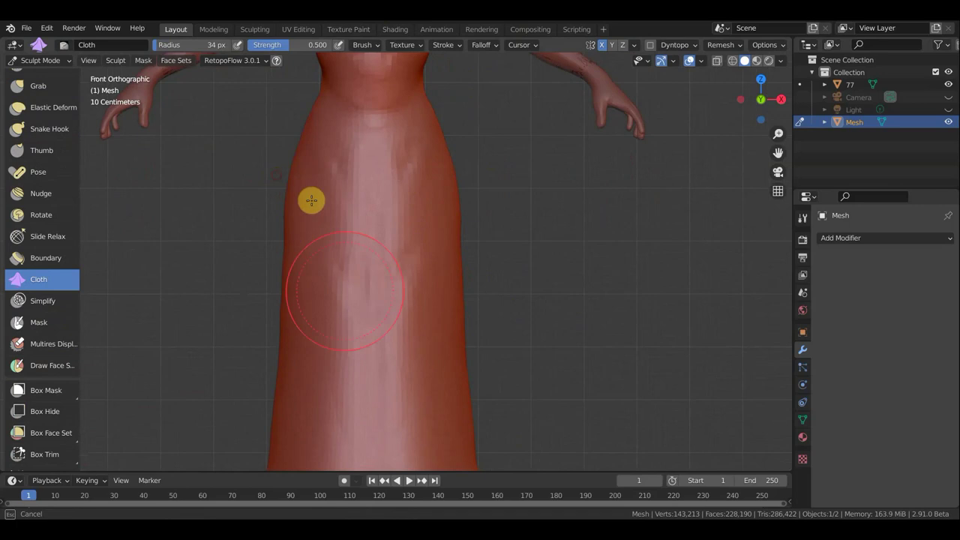
- Return to front orthographic view and draw a lasso mask outline near the floor
scroll(40, 301, "down", 1)
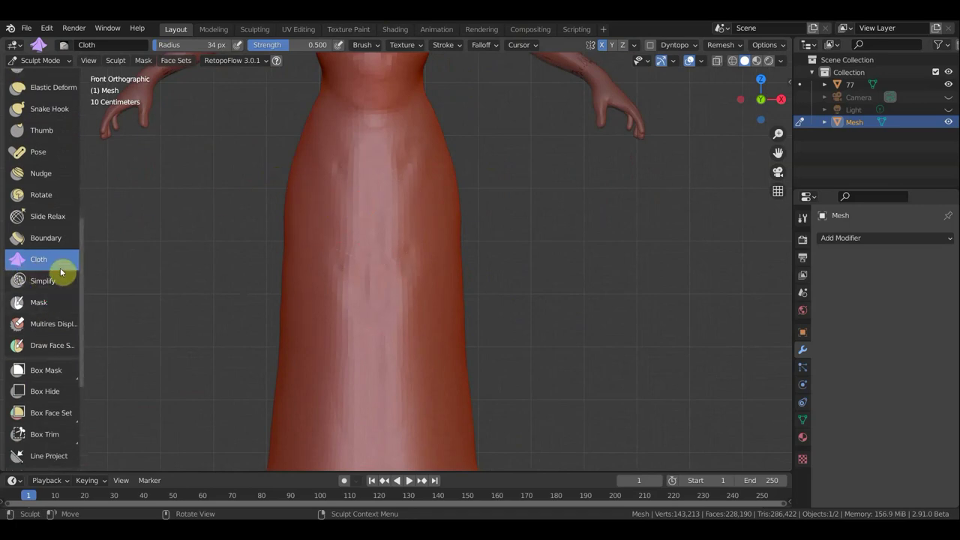
scroll(332, 299, "down", 2)
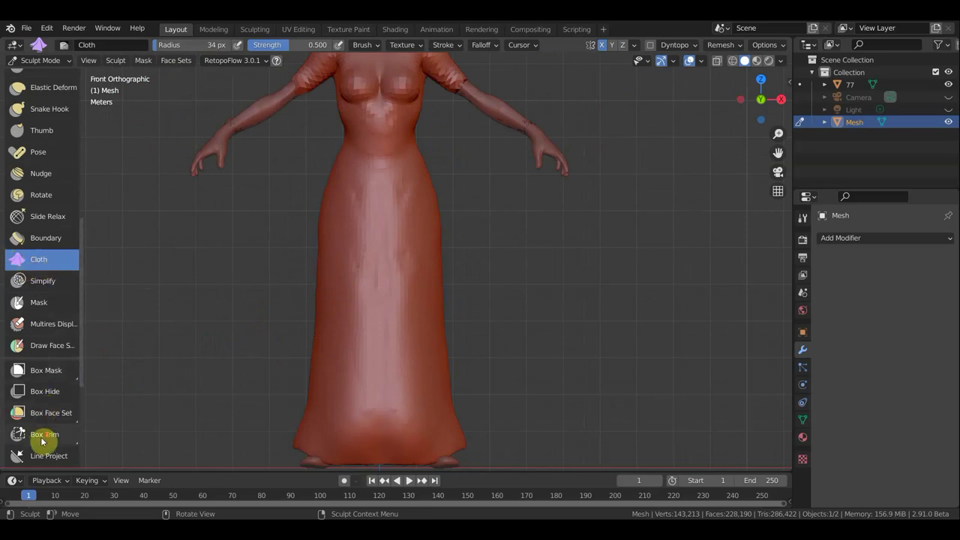
scroll(47, 427, "down", 2)
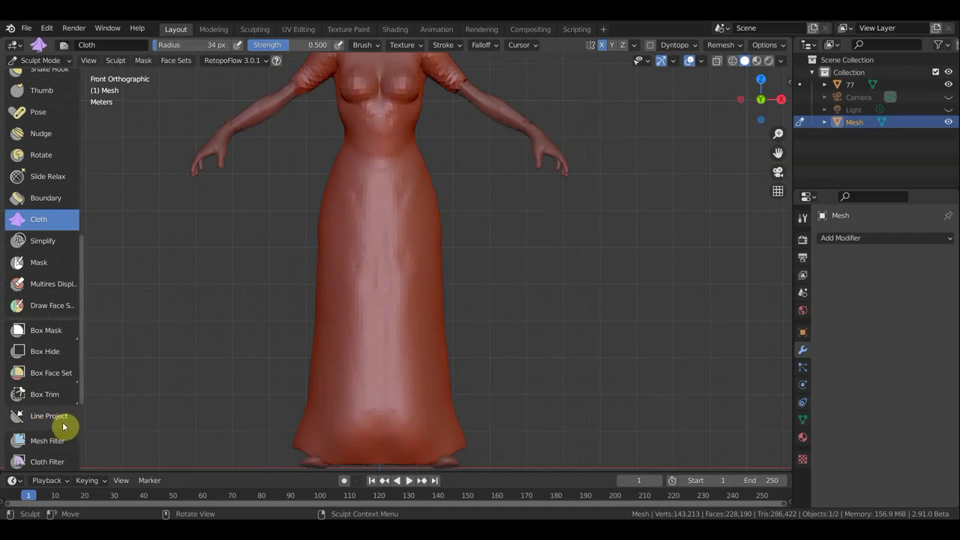
scroll(251, 390, "down", 2)
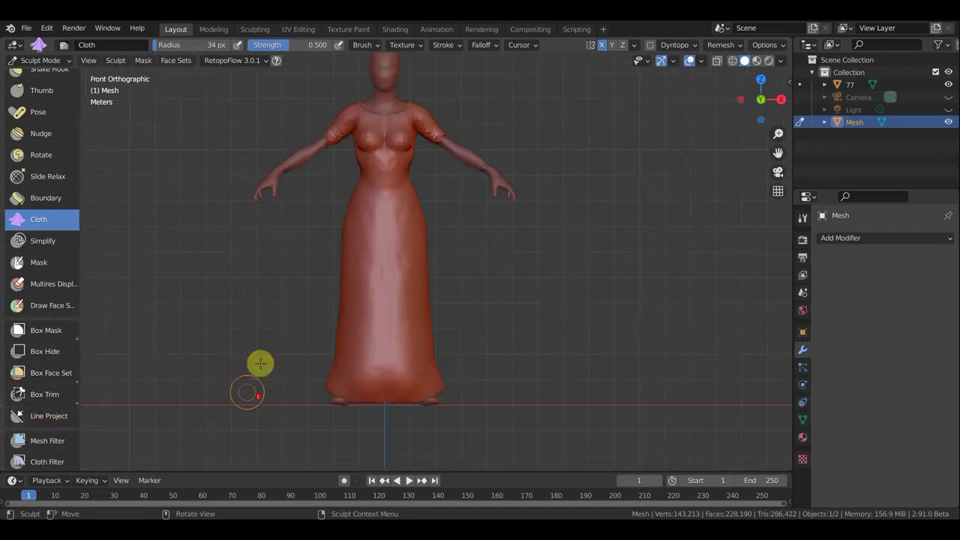
middle_click_drag(260, 363, 263, 355)
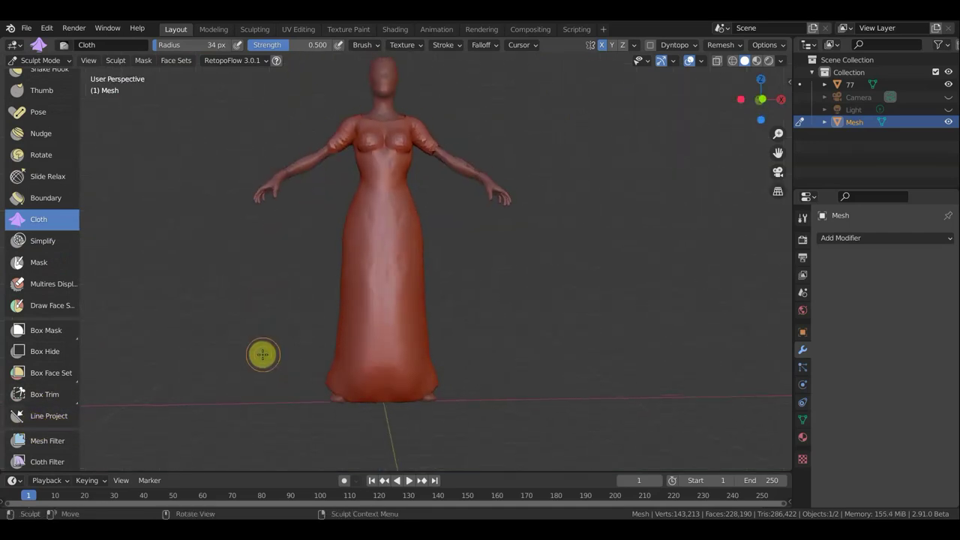
key("KP_1")
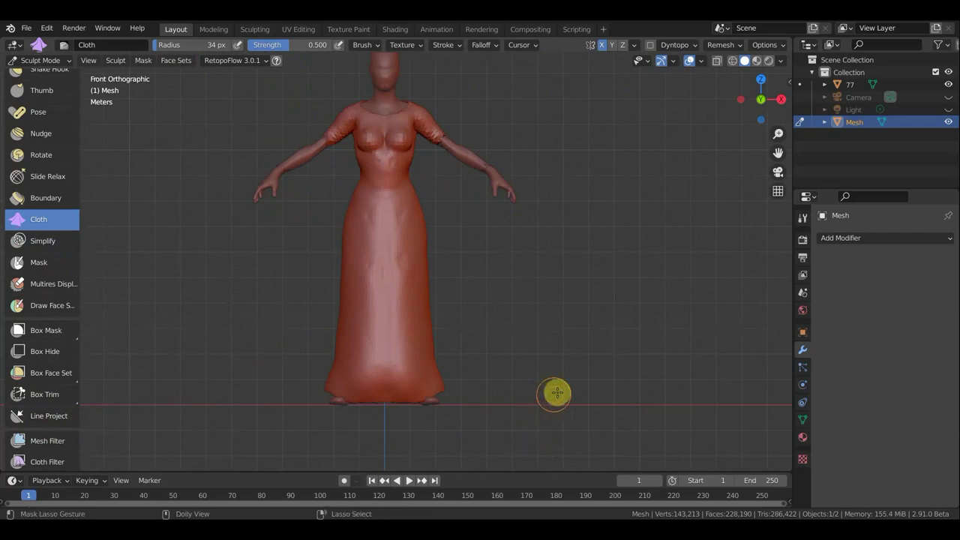
mouse_move(556, 392)
left_mouse_down("ctrl+shift")
mouse_move(255, 416)
mouse_move(251, 431)
left_mouse_up("ctrl+shift")
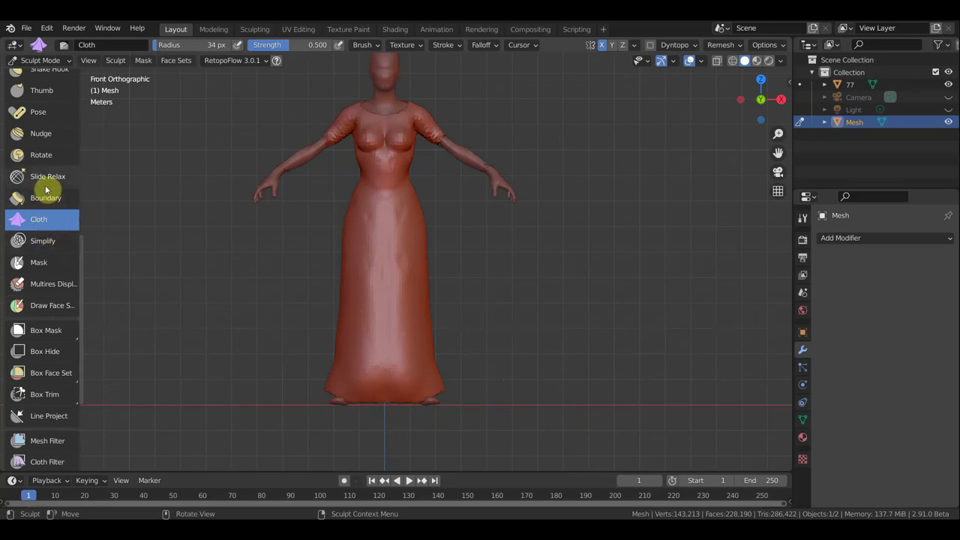
scroll(50, 193, "up", 3)
scroll(48, 176, "up", 1)
scroll(45, 160, "up", 1)
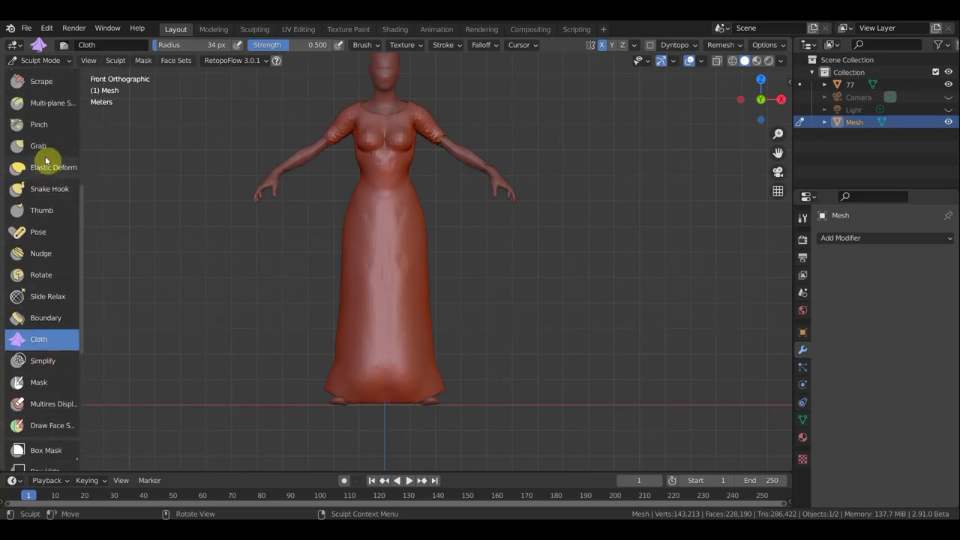
- Switch to the Grab brush and tug the lower left edge of the hem outward
left_click(39, 143)
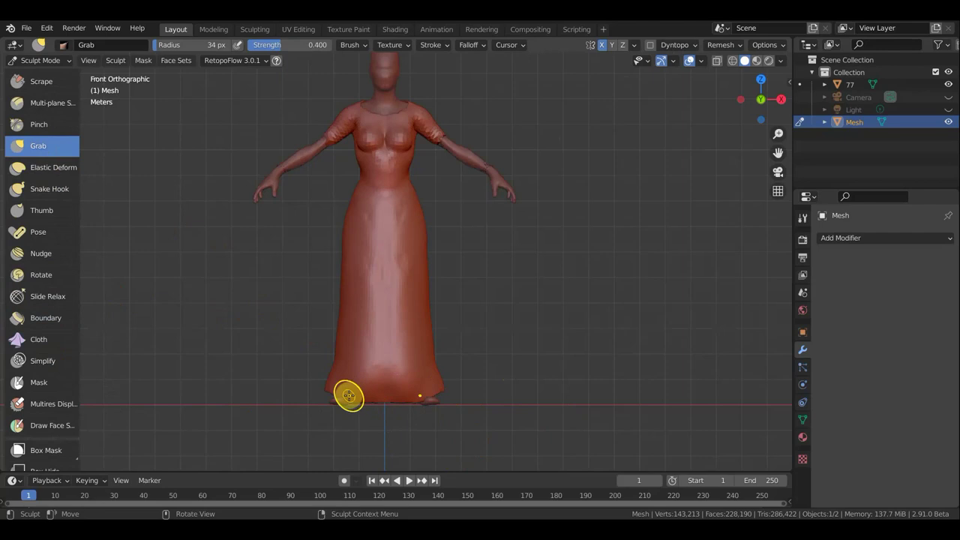
mouse_move(349, 395)
left_mouse_down()
mouse_move(346, 410)
mouse_move(325, 399)
mouse_move(418, 422)
mouse_move(432, 401)
mouse_move(326, 396)
left_mouse_up()
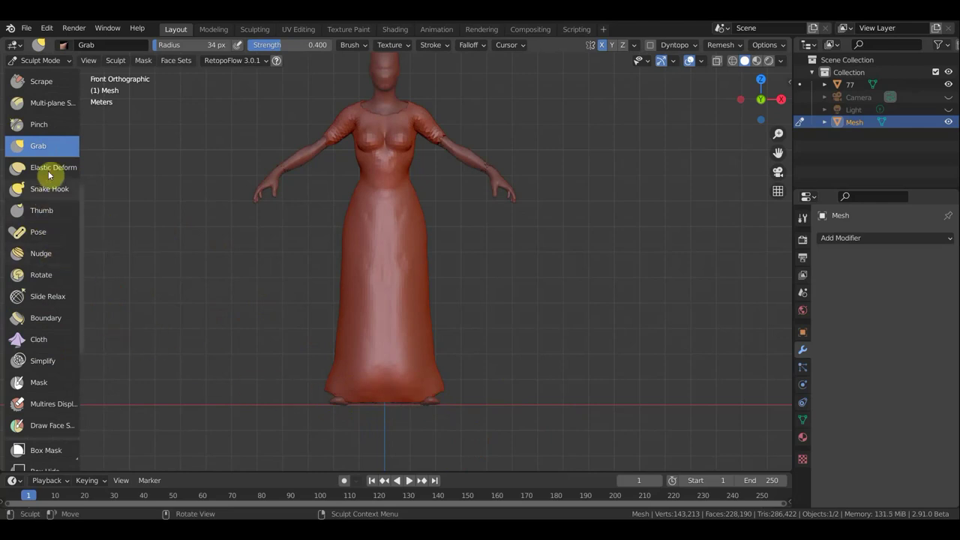
scroll(45, 171, "up", 5)
scroll(43, 187, "up", 3)
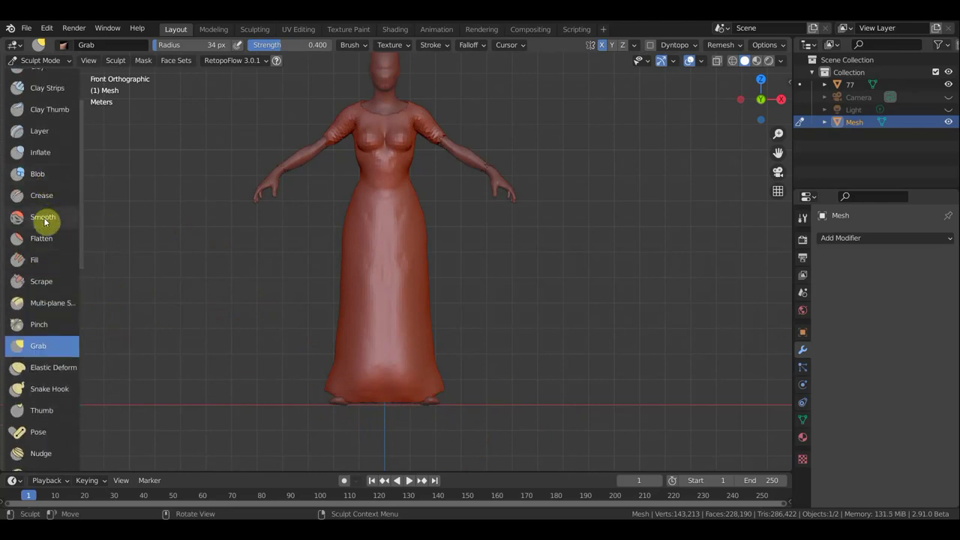
scroll(49, 225, "up", 2)
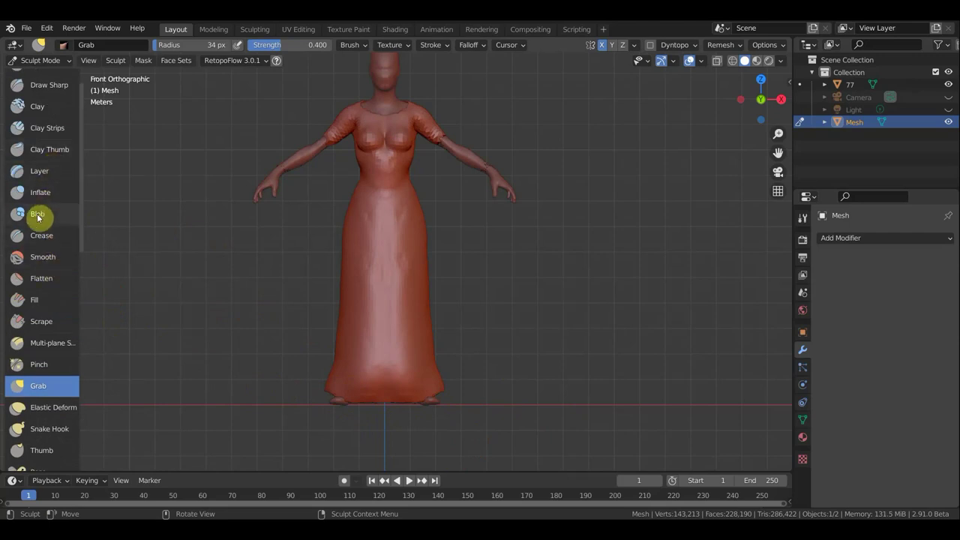
- Build up the hem with Blob brush strokes and inspect it from an angle and the front
left_click(45, 217)
mouse_move(412, 372)
left_mouse_down()
mouse_move(381, 396)
mouse_move(492, 395)
left_mouse_up()
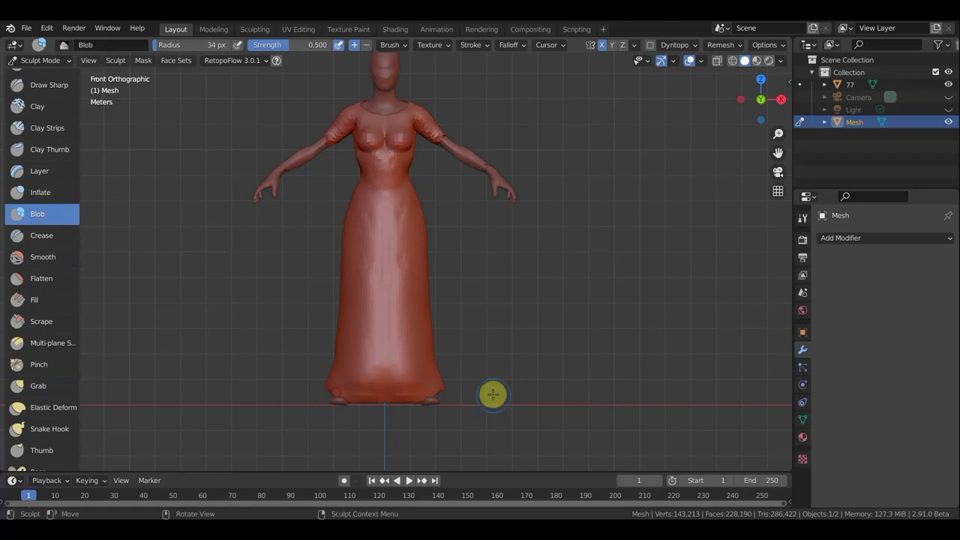
middle_click_drag(492, 395, 443, 331)
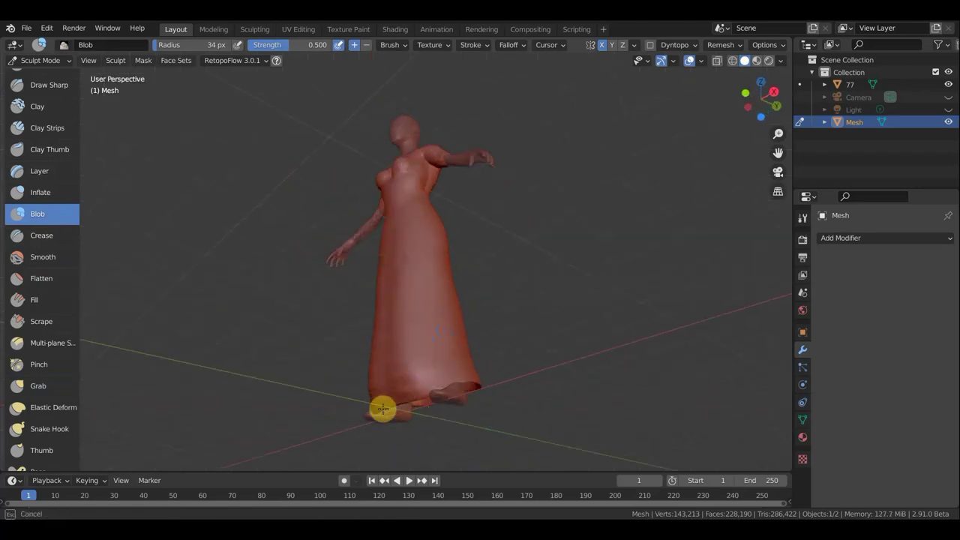
middle_click_drag(622, 382, 564, 383, "alt")
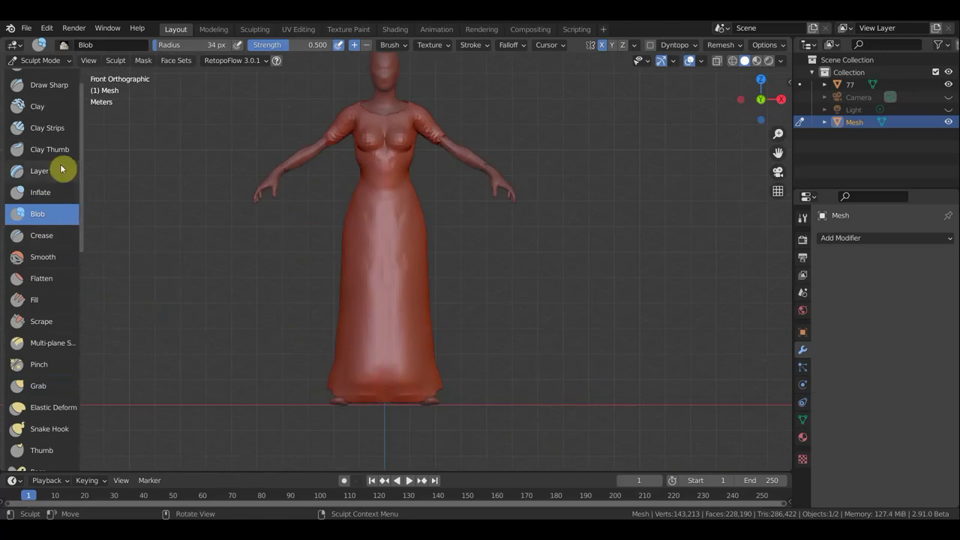
left_click(41, 60)
- In Edit Mode with X-ray on, box-select the hem vertices and delete them
left_click(53, 91)
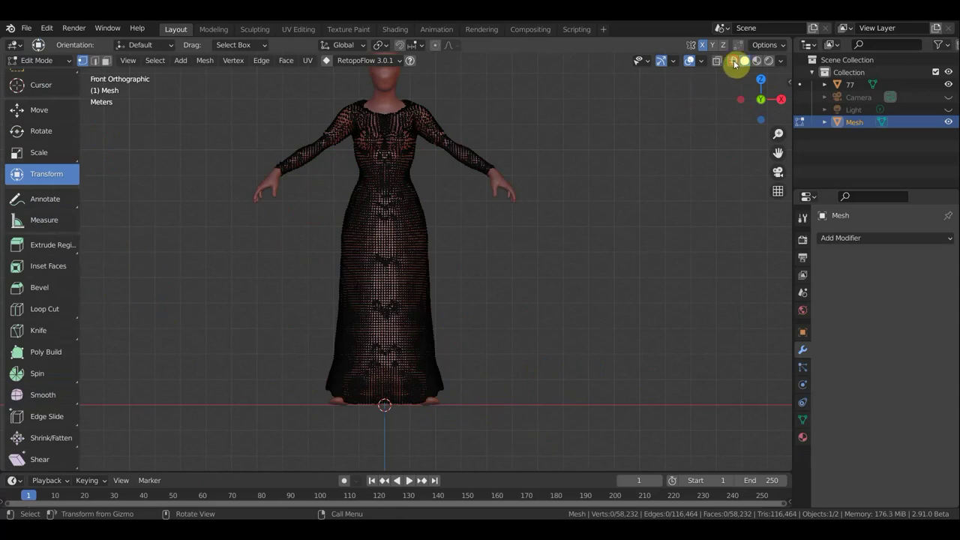
left_click(733, 62)
left_click_drag(564, 466, 280, 391)
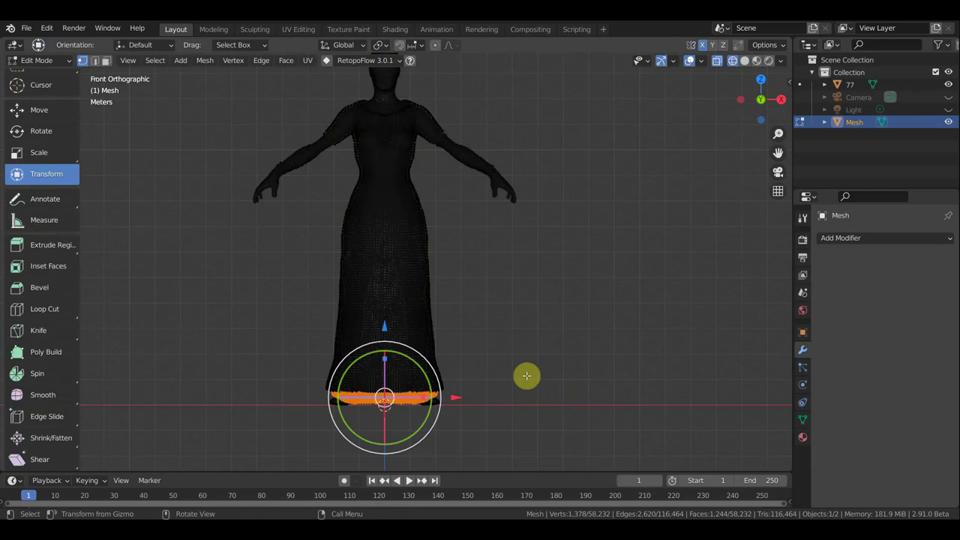
key("x")
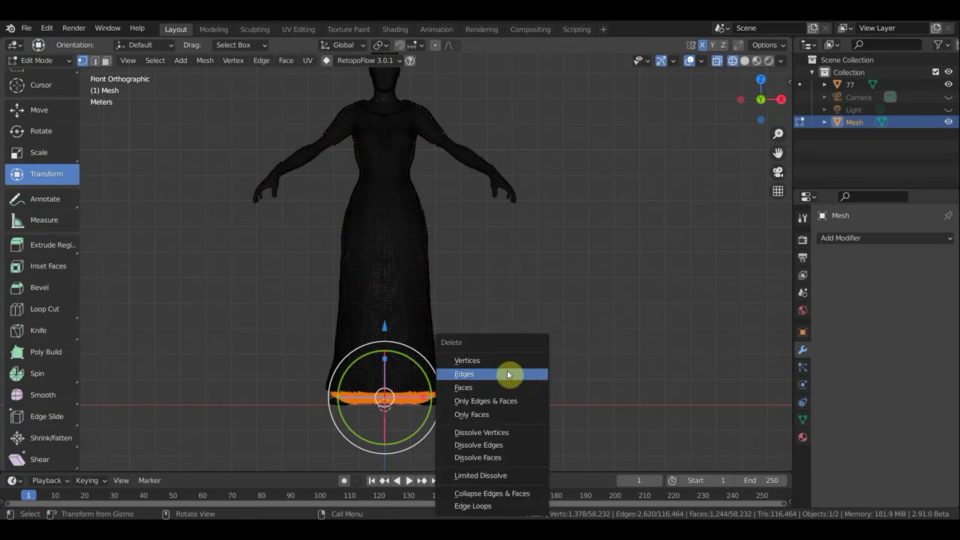
left_click(499, 361)
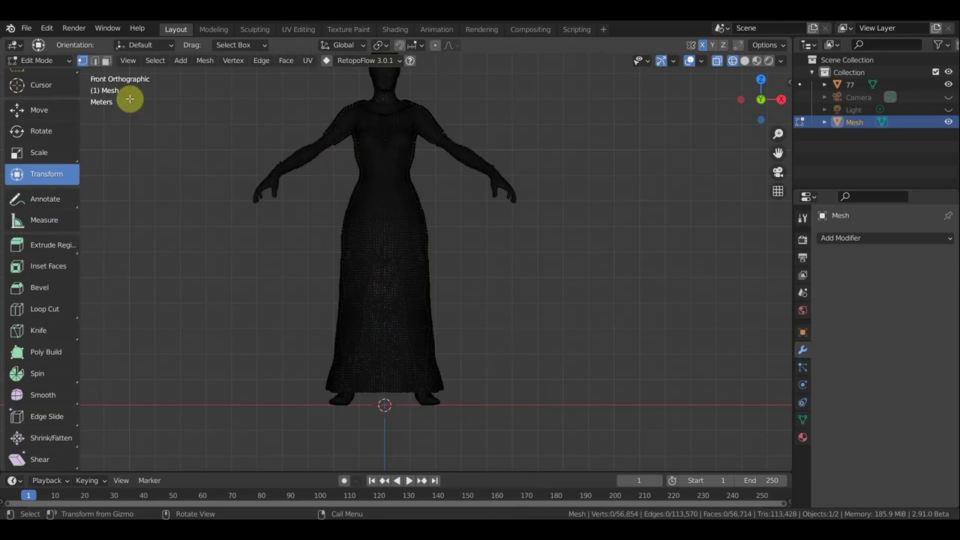
left_click(38, 60)
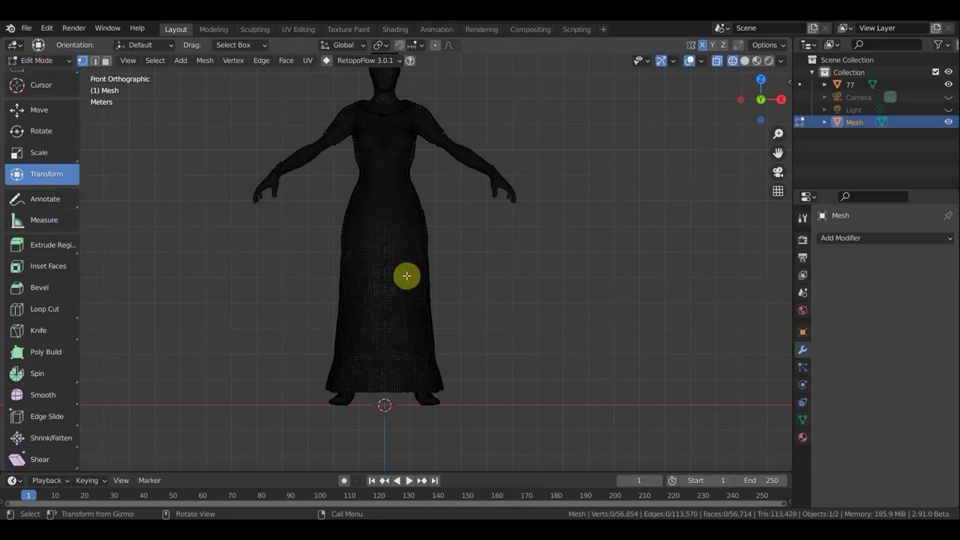
- Switch to Solid shading and inspect the trimmed hem from above and below
middle_click_drag(461, 209, 458, 154)
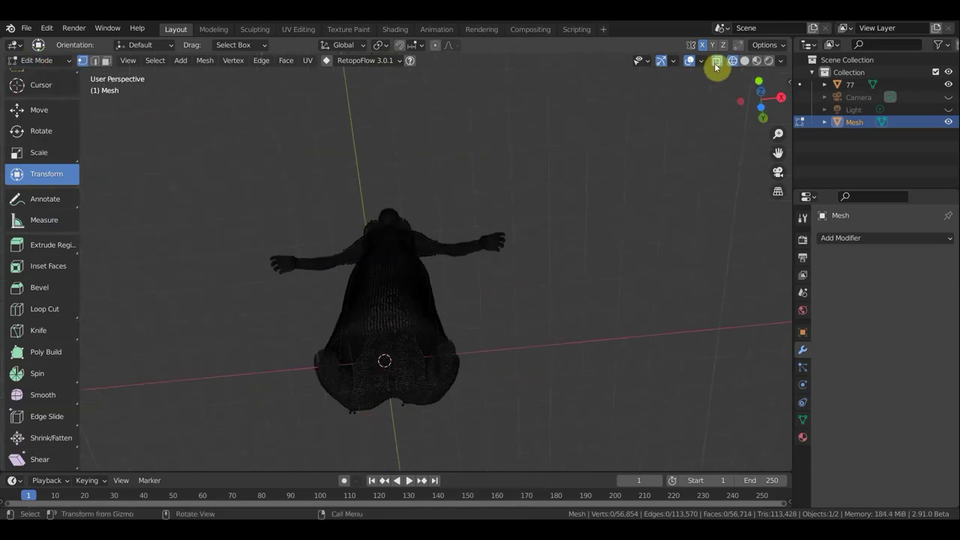
left_click(744, 62)
scroll(520, 332, "up", 5)
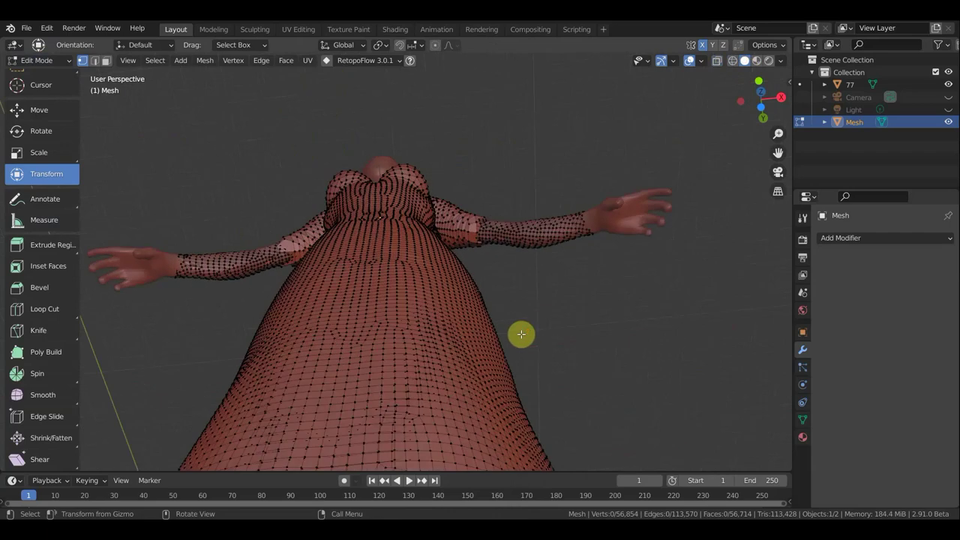
scroll(522, 332, "up", 1)
middle_click_drag(523, 332, 523, 262)
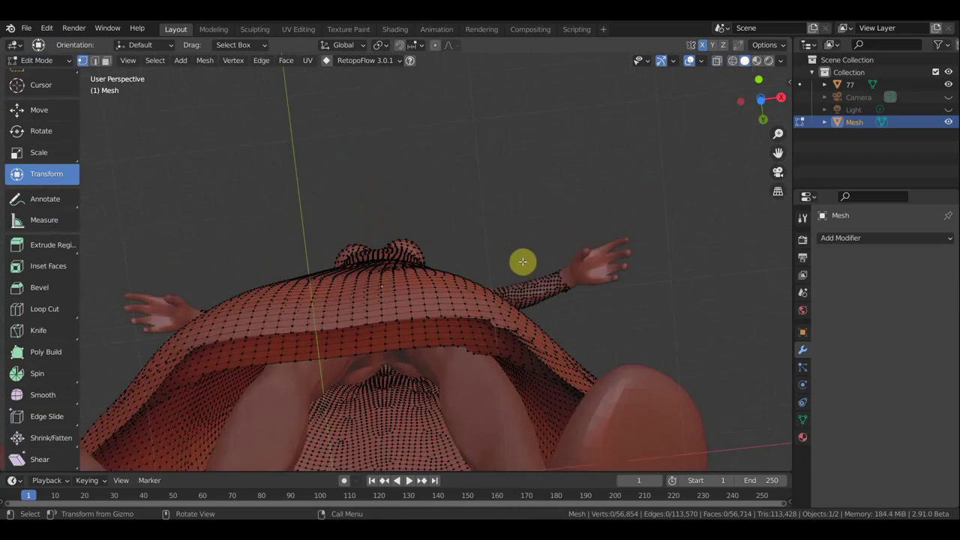
scroll(523, 261, "down", 3)
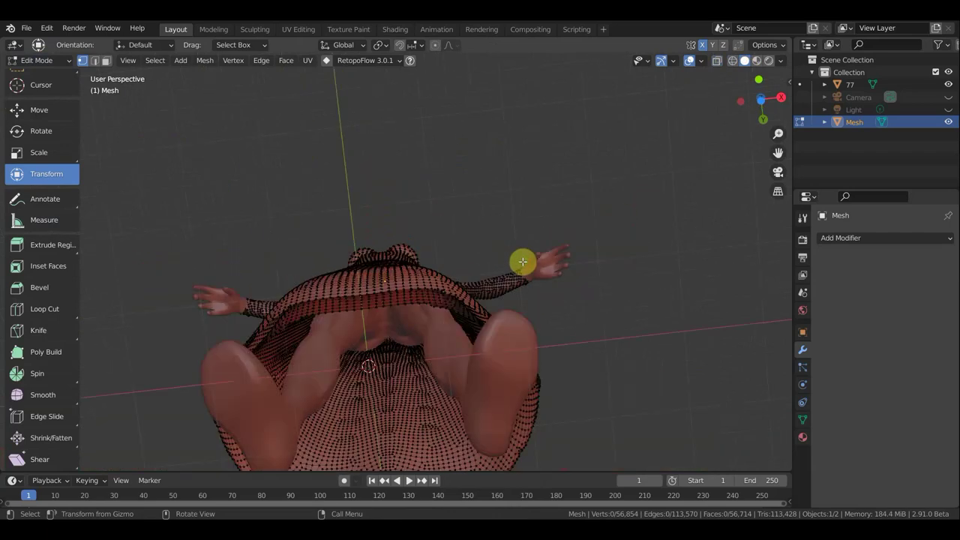
- Select all and fill with F, adding two faces to the dress mesh
key("a")
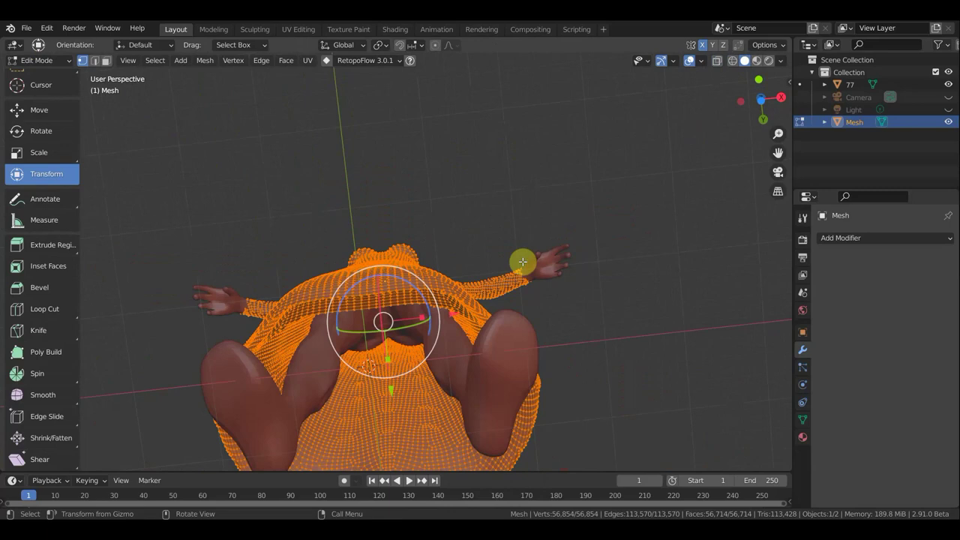
key("f")
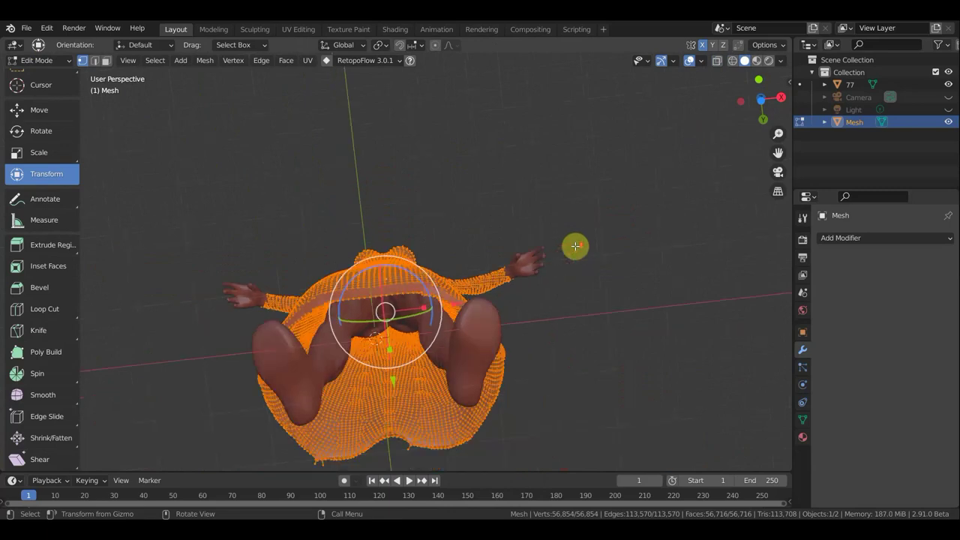
mouse_move(580, 308)
middle_mouse_down()
mouse_move(579, 376)
mouse_move(548, 336)
mouse_move(561, 387)
mouse_move(555, 368)
mouse_move(525, 398)
middle_mouse_up()
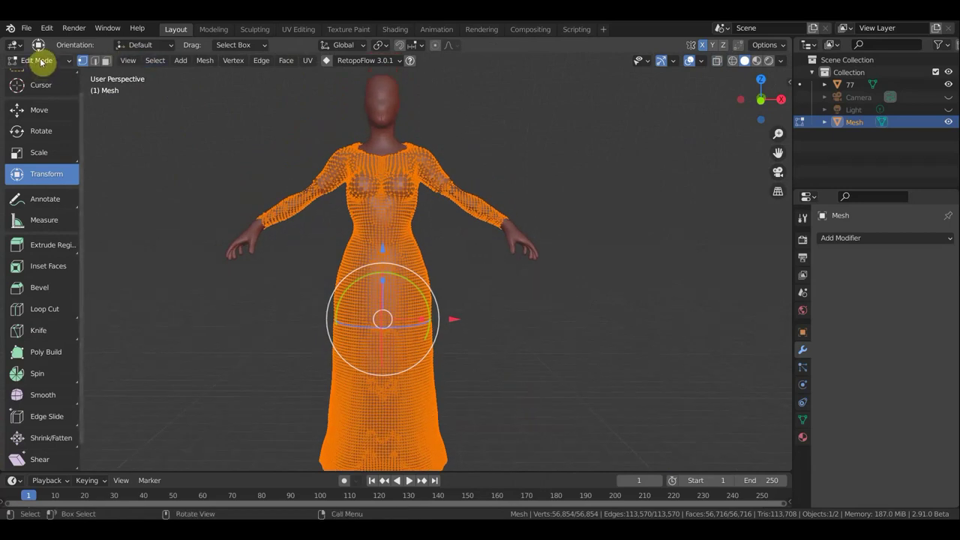
left_click(41, 60)
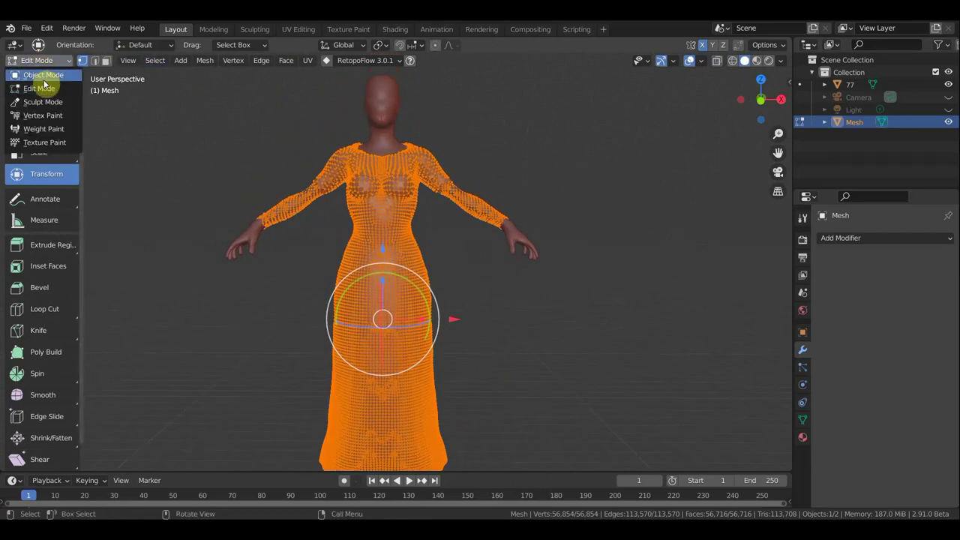
- Return the trimmed dress to Object Mode, view it from the front, and reopen the mode list
left_click(43, 77)
scroll(495, 159, "down", 1)
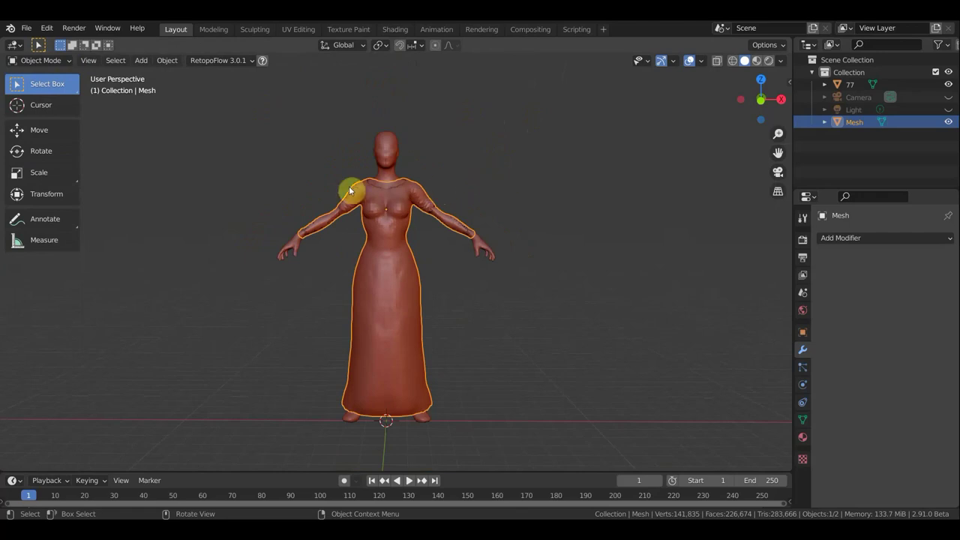
middle_click_drag(456, 204, 477, 219)
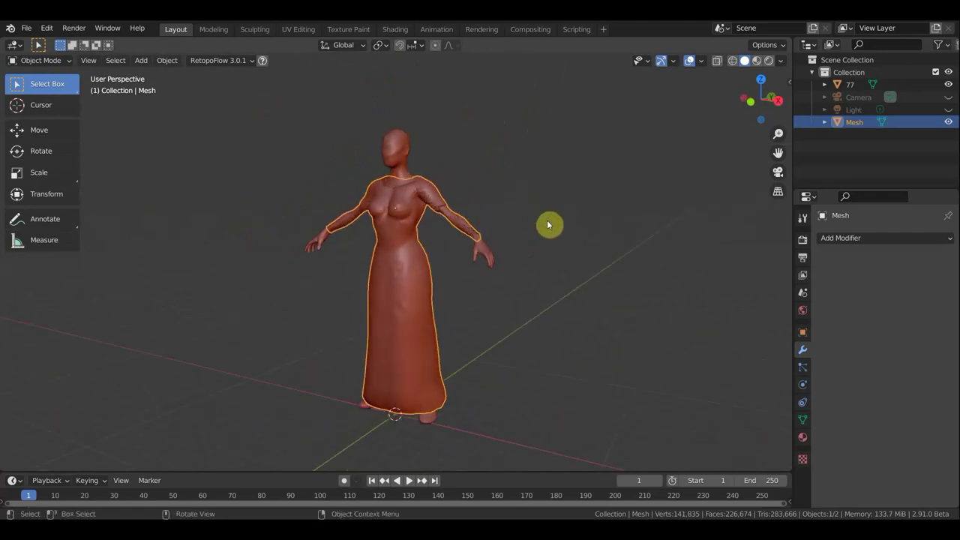
middle_click_drag(528, 208, 523, 300, "alt")
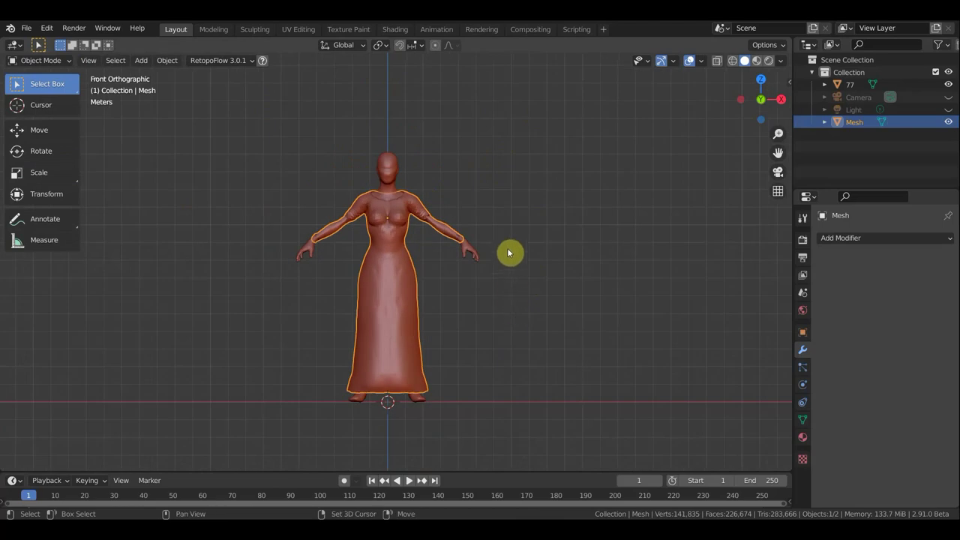
scroll(452, 263, "up", 2)
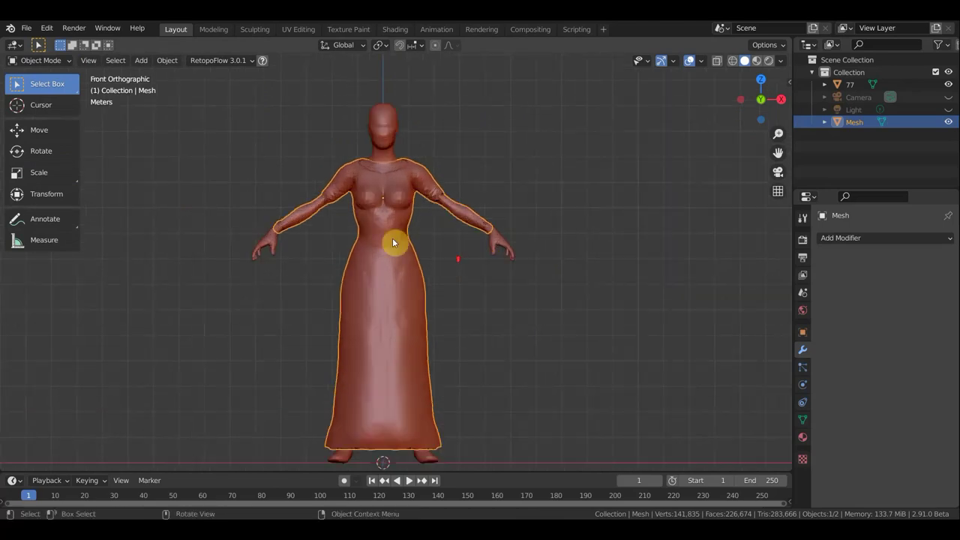
left_click_drag(44, 61, 47, 76)
left_click(48, 63)
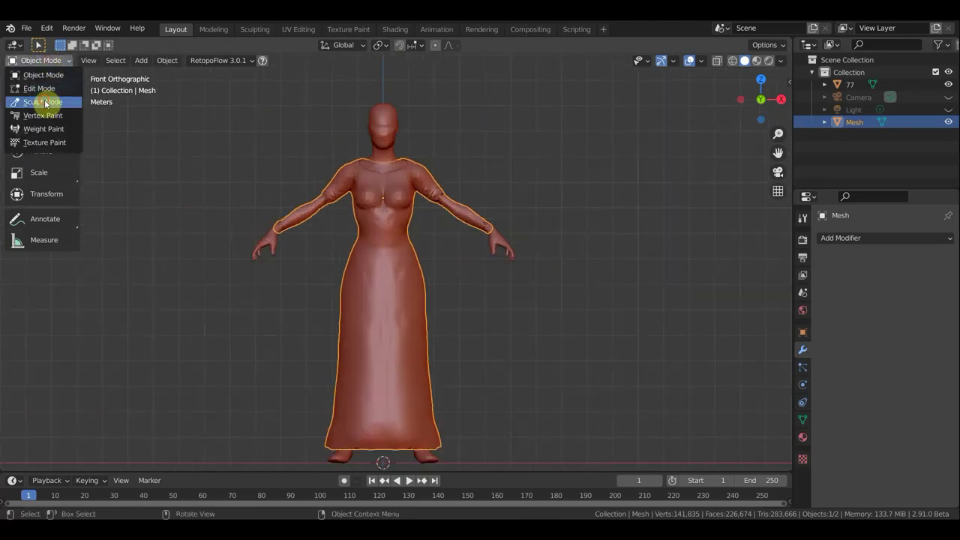
- In Sculpt Mode with a 54 px Grab brush, pull the dress in at the waist and back hip
left_click(47, 101)
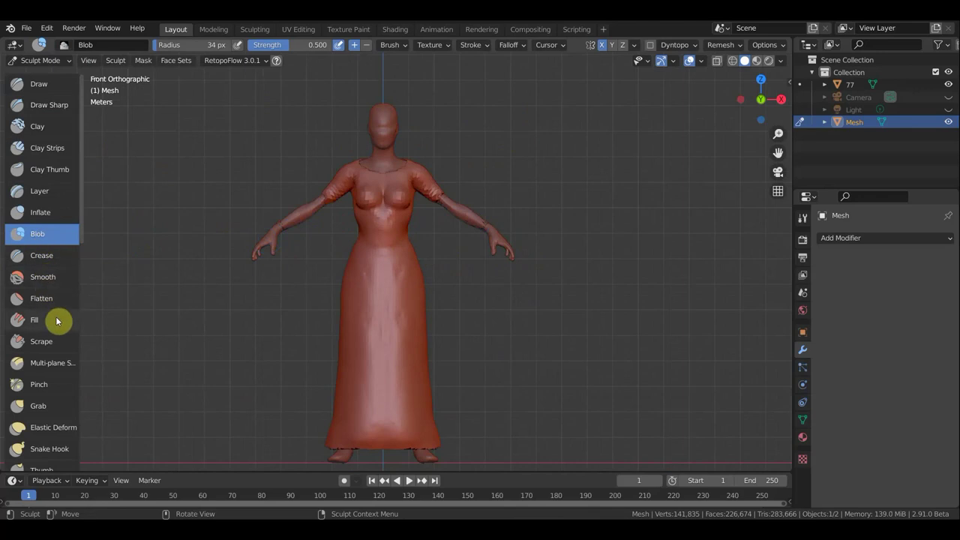
left_click(39, 406)
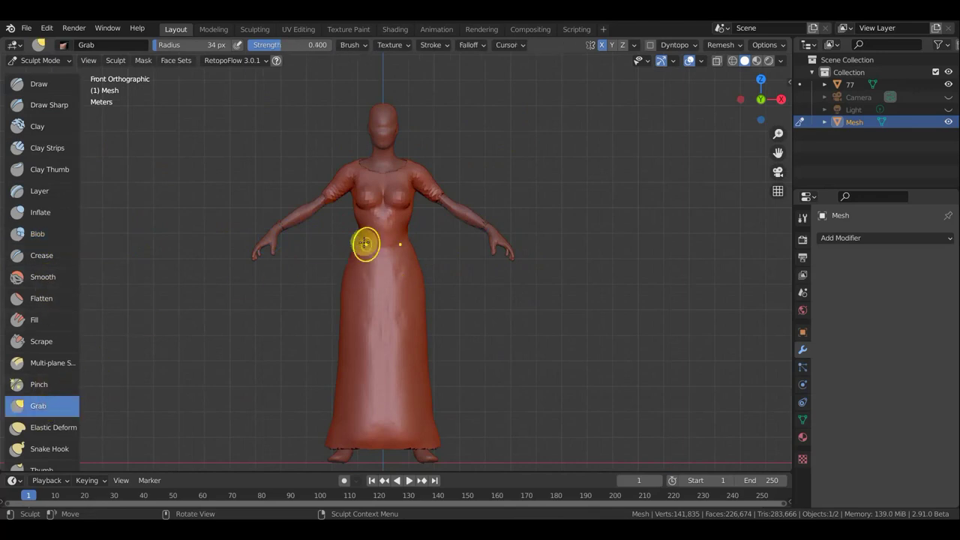
key("f")
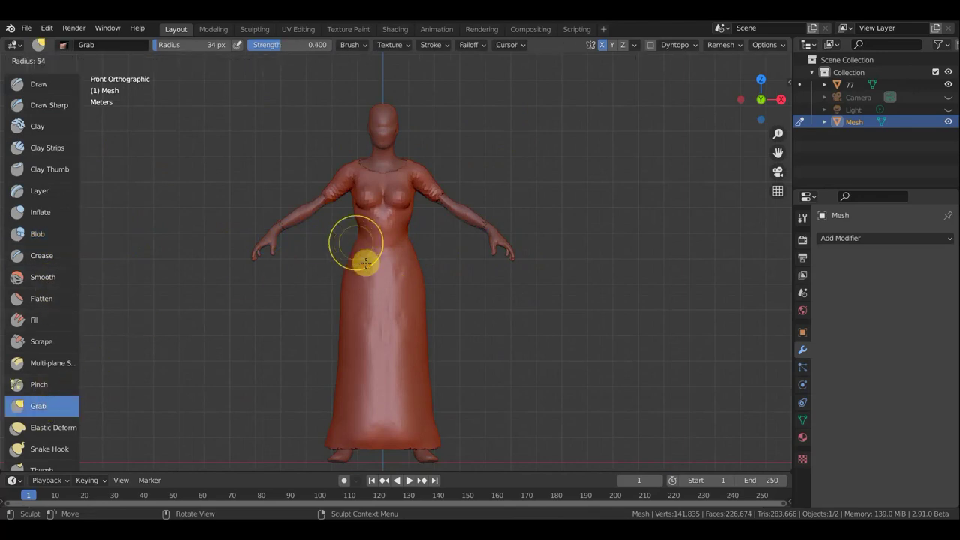
left_click(365, 262)
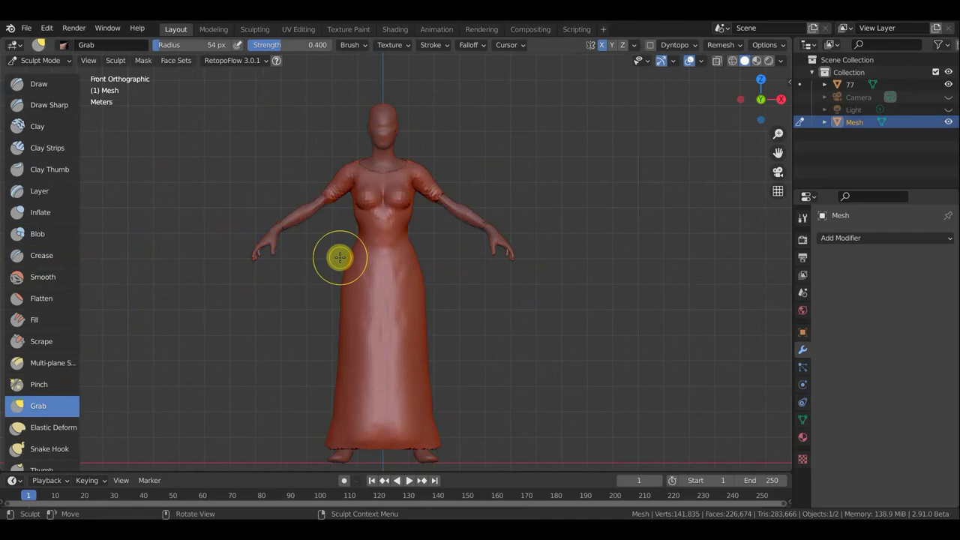
left_click_drag(353, 243, 357, 204)
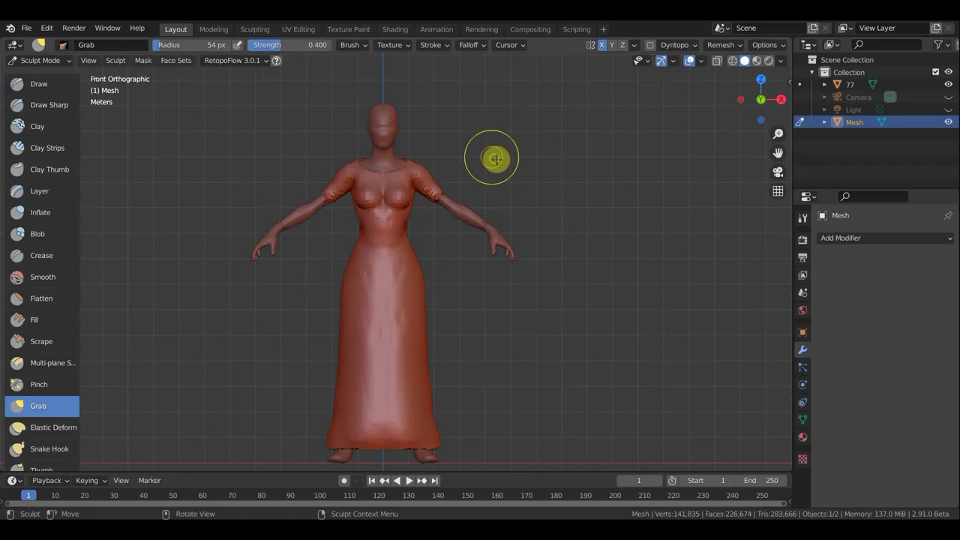
mouse_move(495, 157)
middle_mouse_down()
mouse_move(561, 166)
mouse_move(565, 176)
middle_mouse_up()
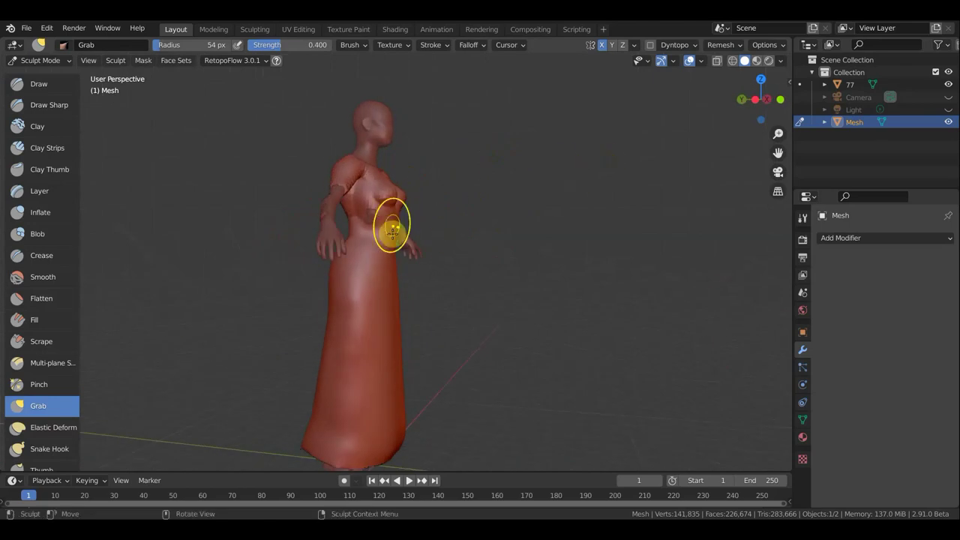
mouse_move(480, 223)
middle_mouse_down()
mouse_move(544, 231)
mouse_move(560, 276)
mouse_move(674, 253)
mouse_move(472, 300)
mouse_move(611, 315)
mouse_move(675, 311)
mouse_move(471, 253)
middle_mouse_up()
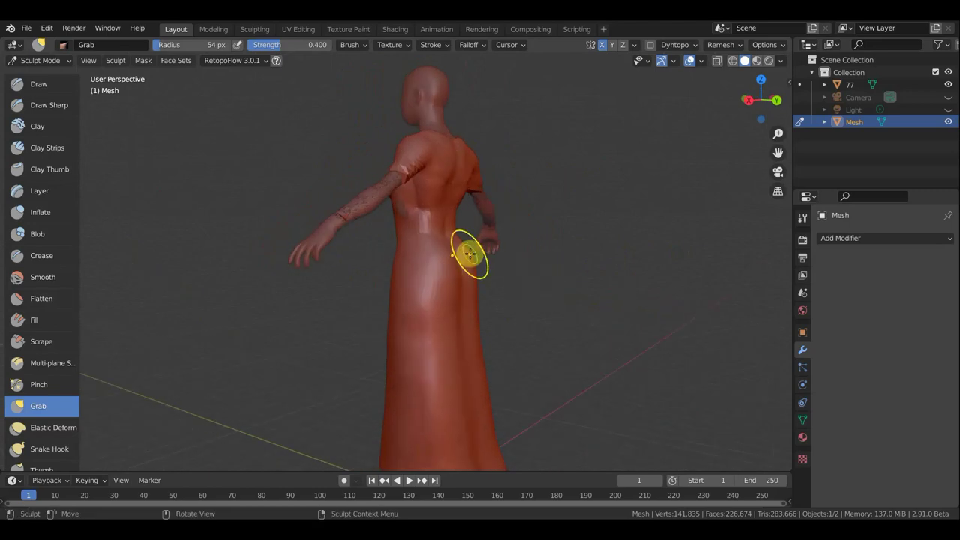
left_click_drag(468, 254, 469, 257)
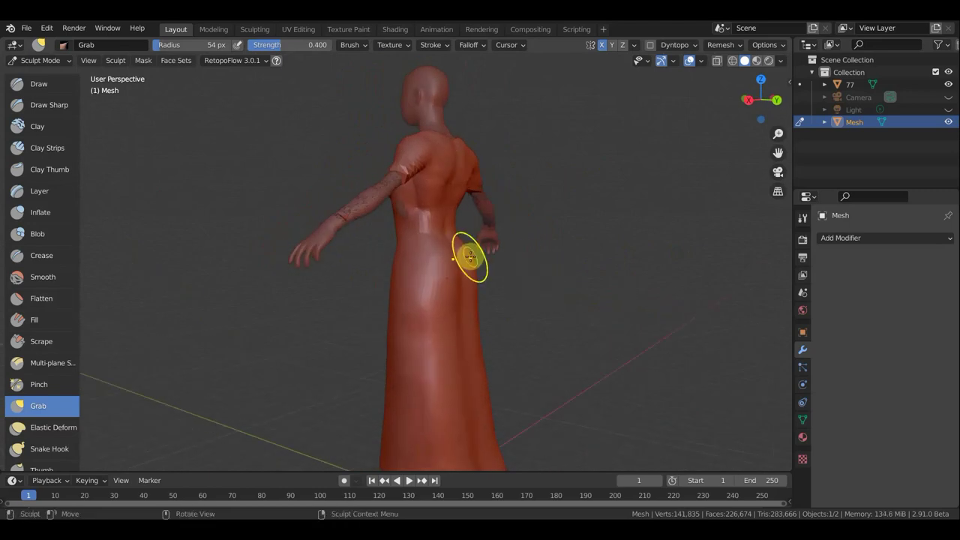
- Enlarge the Grab brush to 84 px and reshape the dress around the hip and back
key("f")
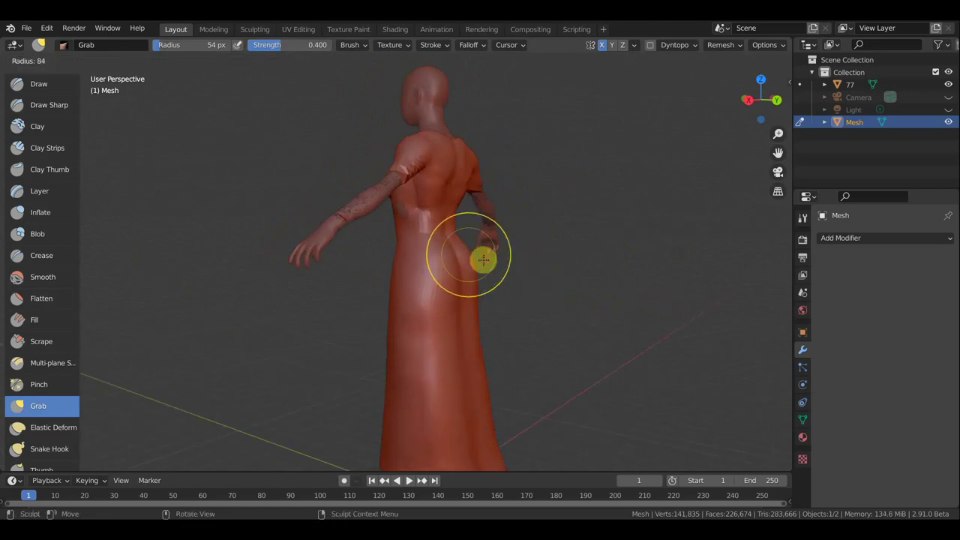
left_click(473, 256)
left_click_drag(467, 255, 508, 272)
middle_click_drag(508, 272, 429, 280)
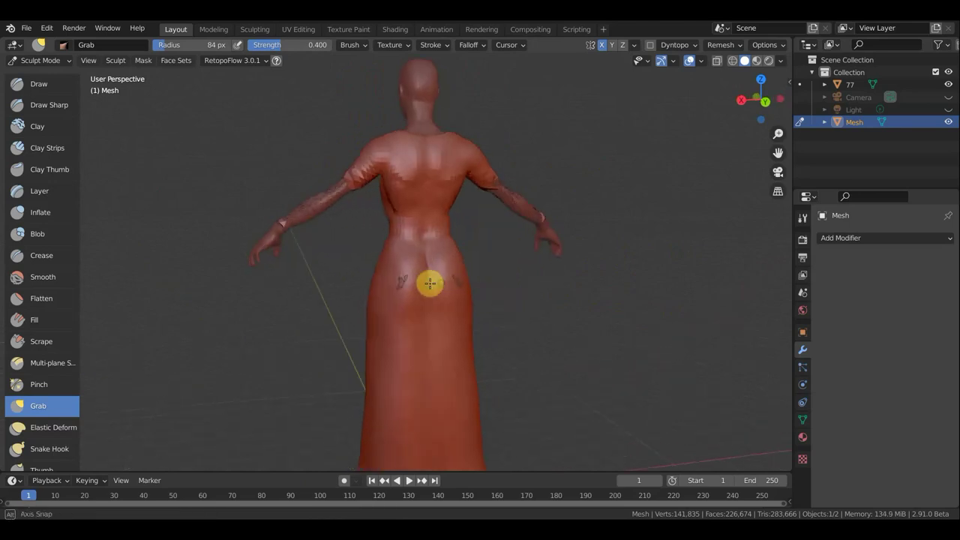
left_click_drag(372, 305, 413, 275)
scroll(420, 282, "down", 3)
middle_click_drag(428, 285, 705, 284)
scroll(584, 287, "up", 3)
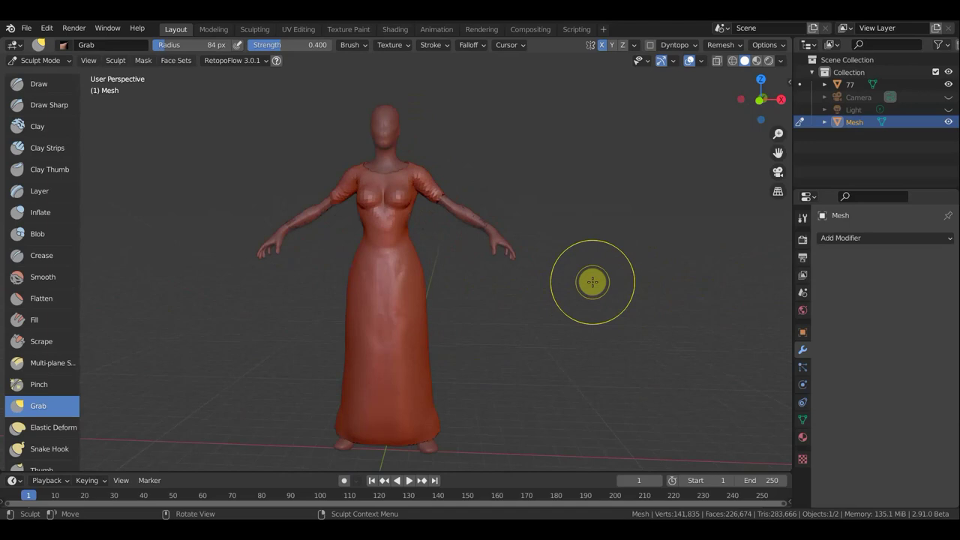
key("KP_1")
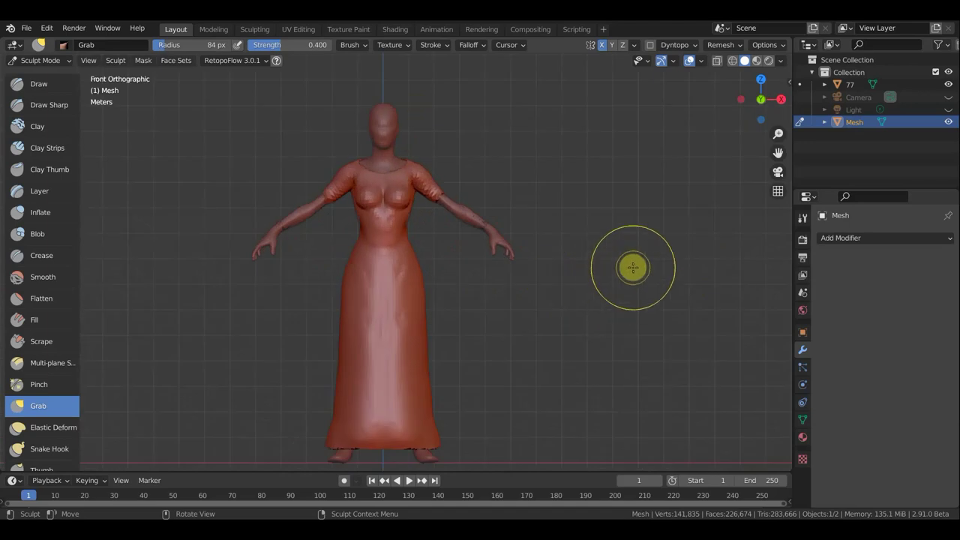